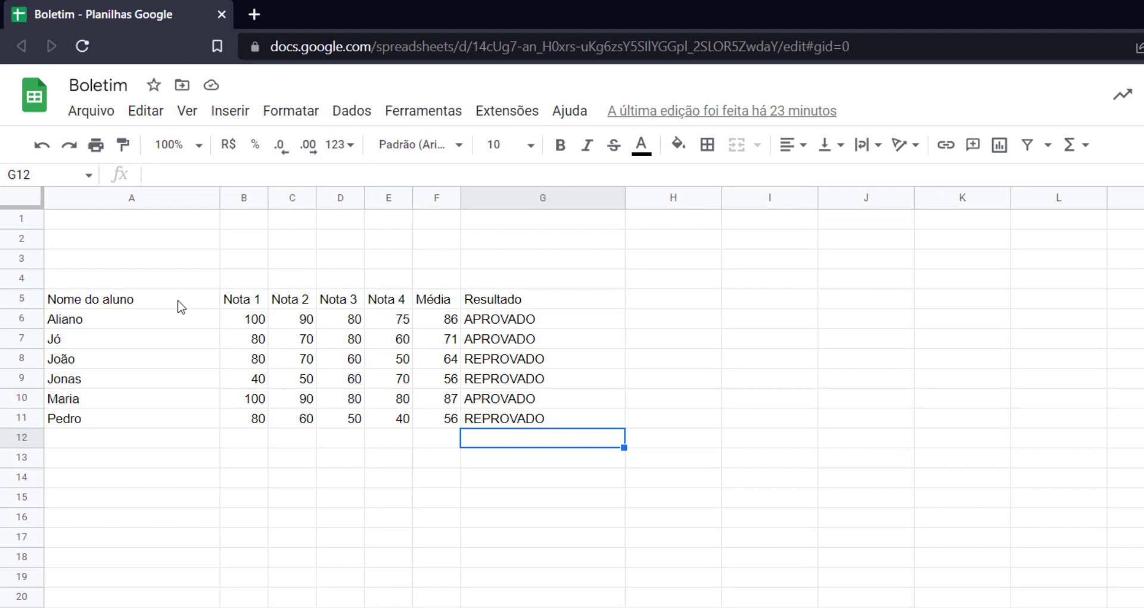
# - Format the header cells A5:G5 with bold white text on a cornflower blue fill
pyautogui.moveTo(146, 304); pyautogui.dragTo(515, 299)
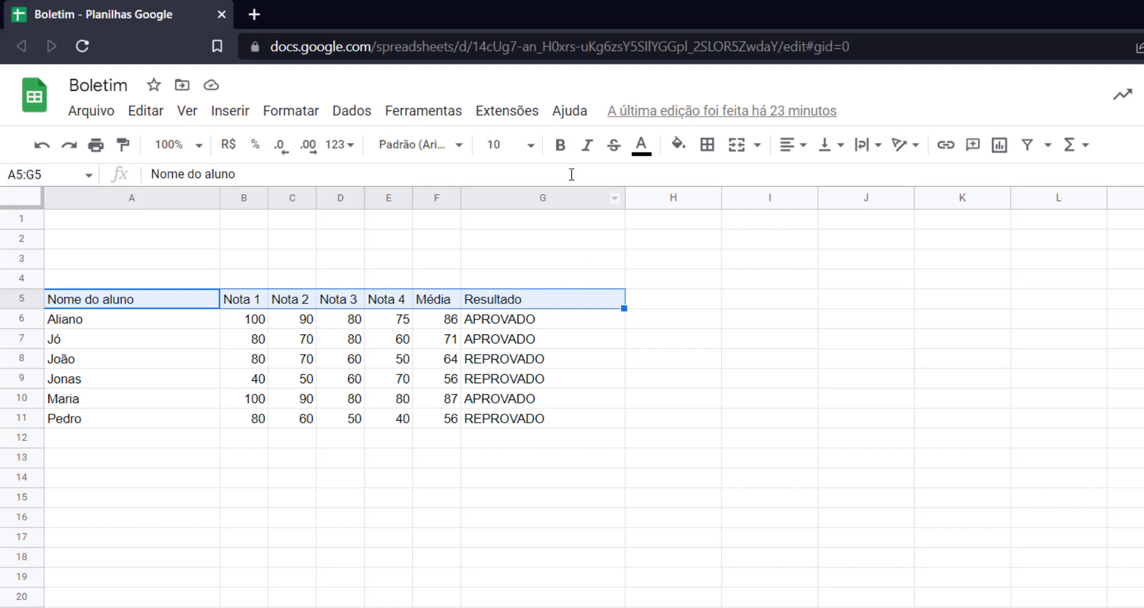
pyautogui.click(560, 149)
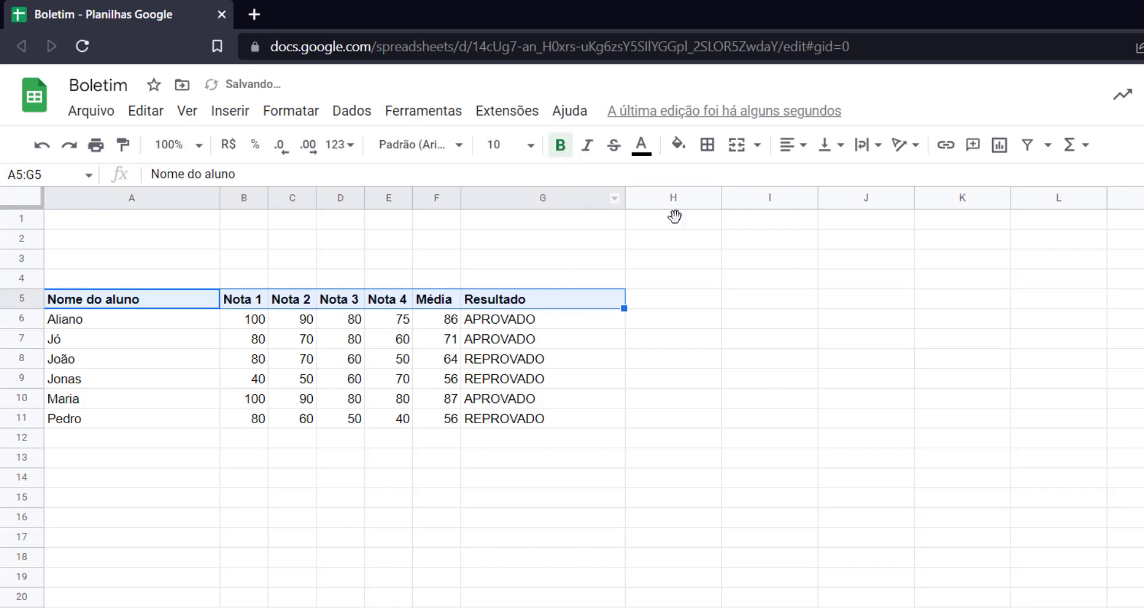
pyautogui.click(642, 152)
pyautogui.click(646, 155)
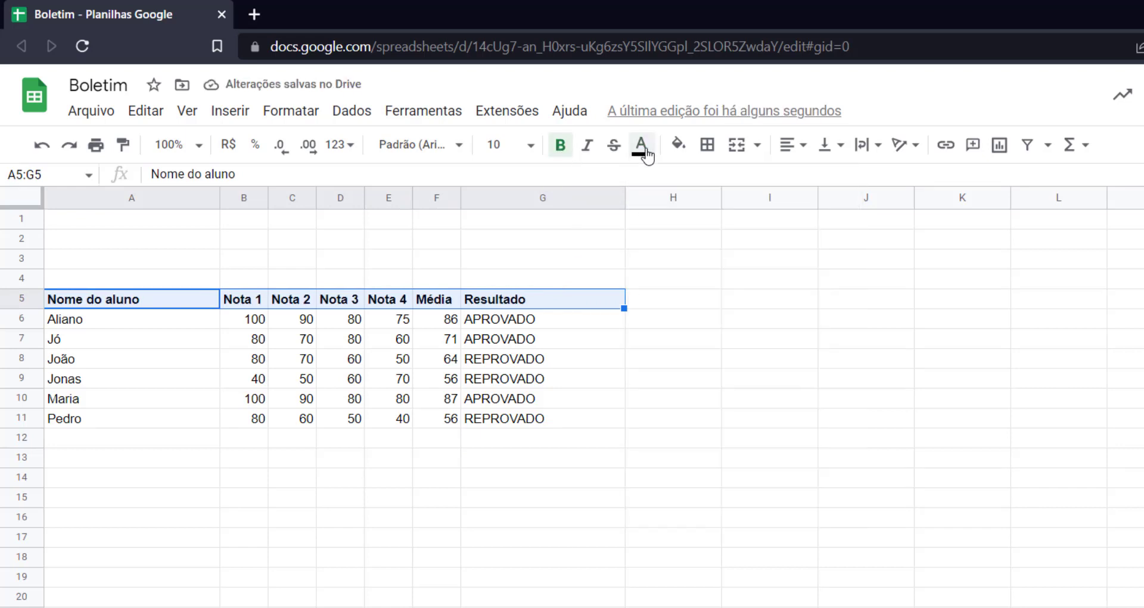
pyautogui.click(680, 151)
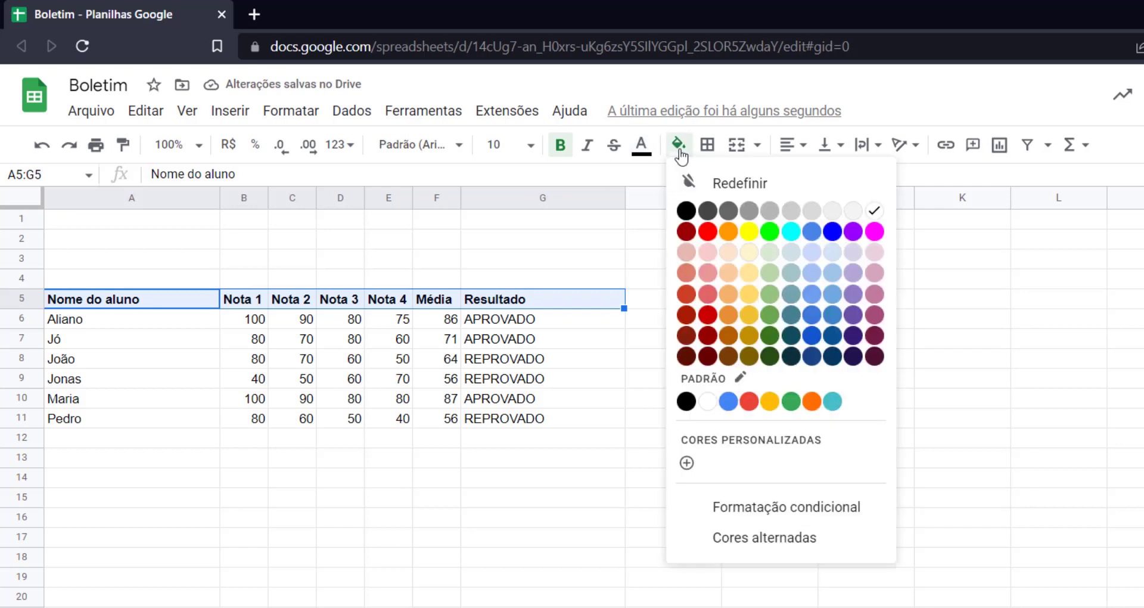
pyautogui.click(813, 235)
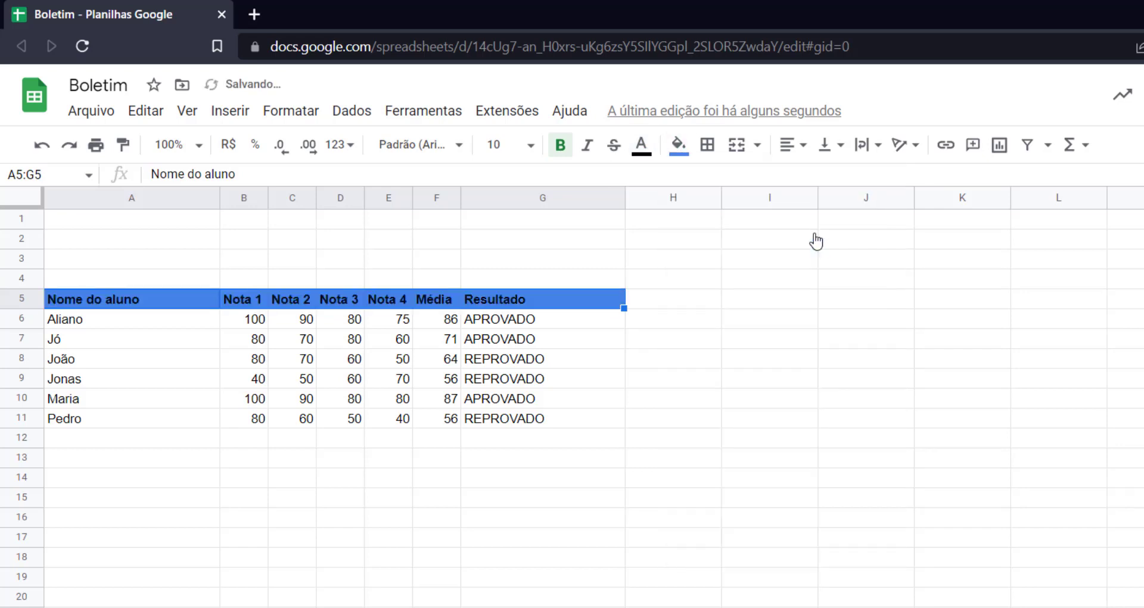
pyautogui.click(647, 149)
pyautogui.click(836, 212)
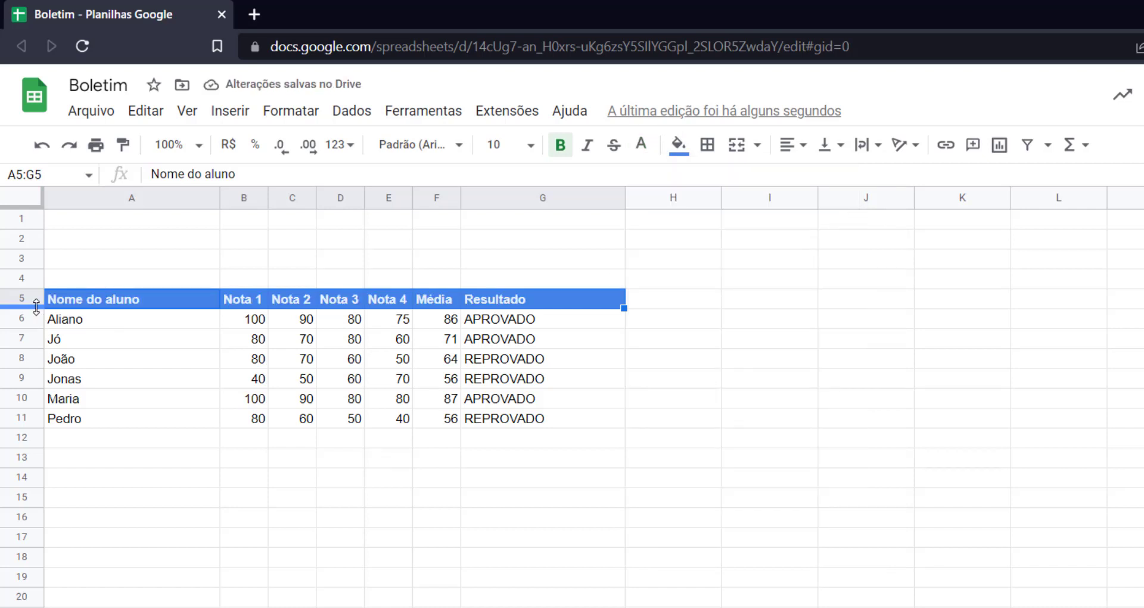
# - Make header row 5 nearly twice as tall and set its text wrapping to Ajustar
pyautogui.moveTo(34, 307); pyautogui.dragTo(34, 323)
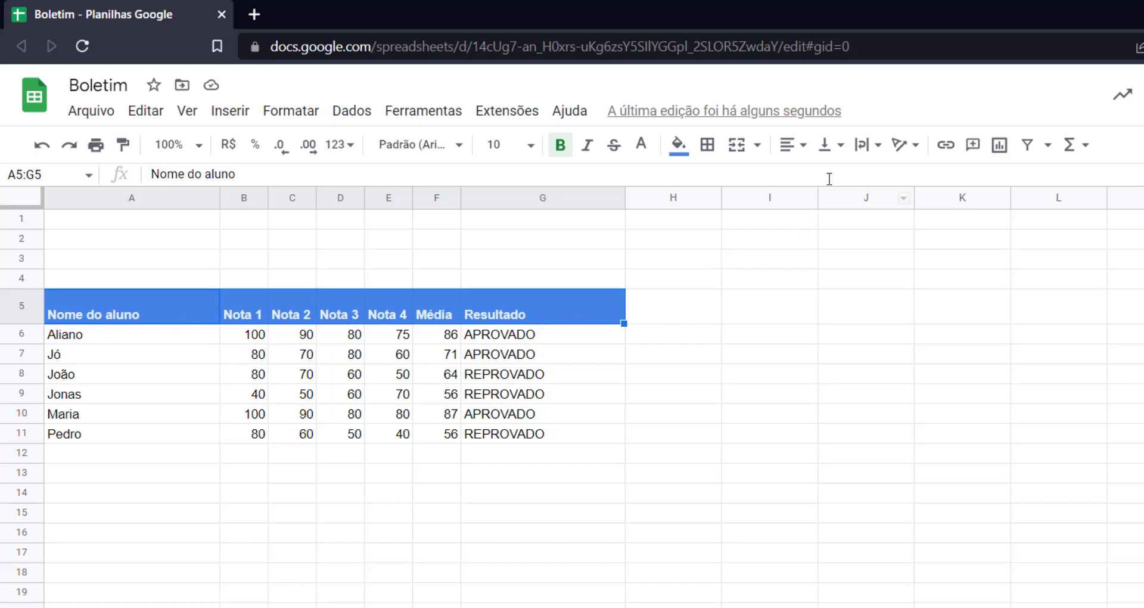
pyautogui.click(875, 146)
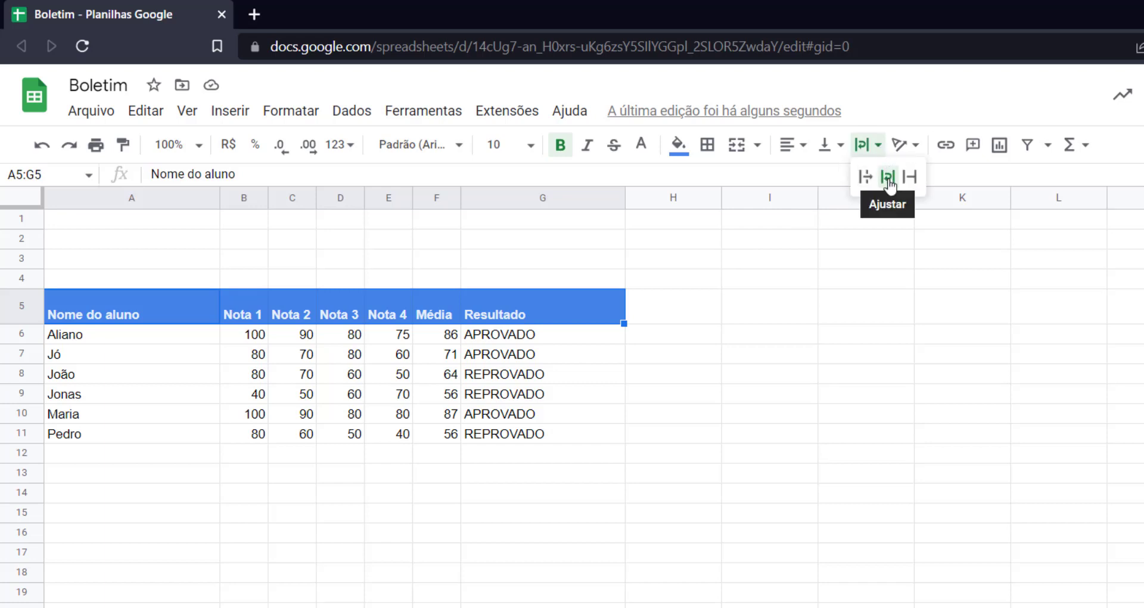
pyautogui.click(888, 177)
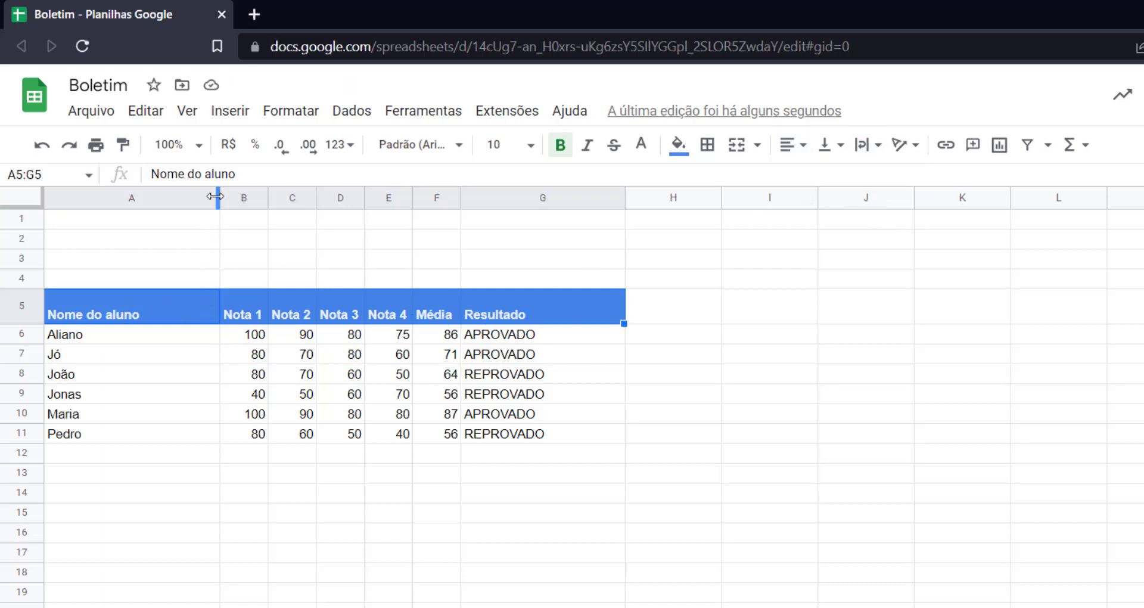
# - Widen column A slightly and align the header text to the vertical middle of its cells
pyautogui.moveTo(219, 195)
pyautogui.mouseDown()
pyautogui.moveTo(128, 197)
pyautogui.moveTo(226, 197)
pyautogui.mouseUp()
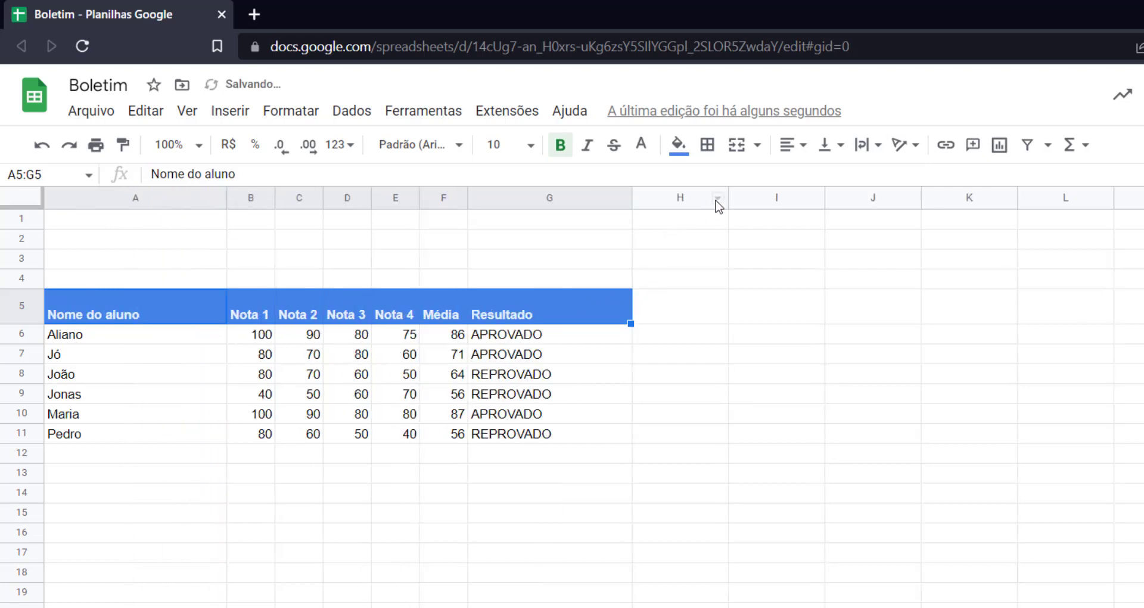
pyautogui.click(841, 146)
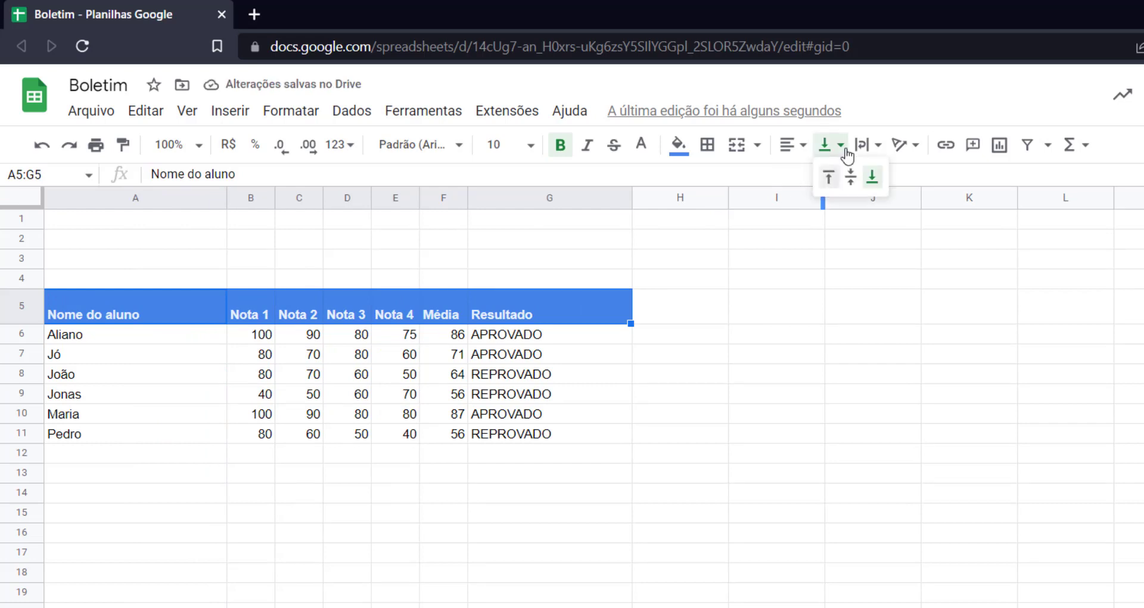
pyautogui.click(844, 148)
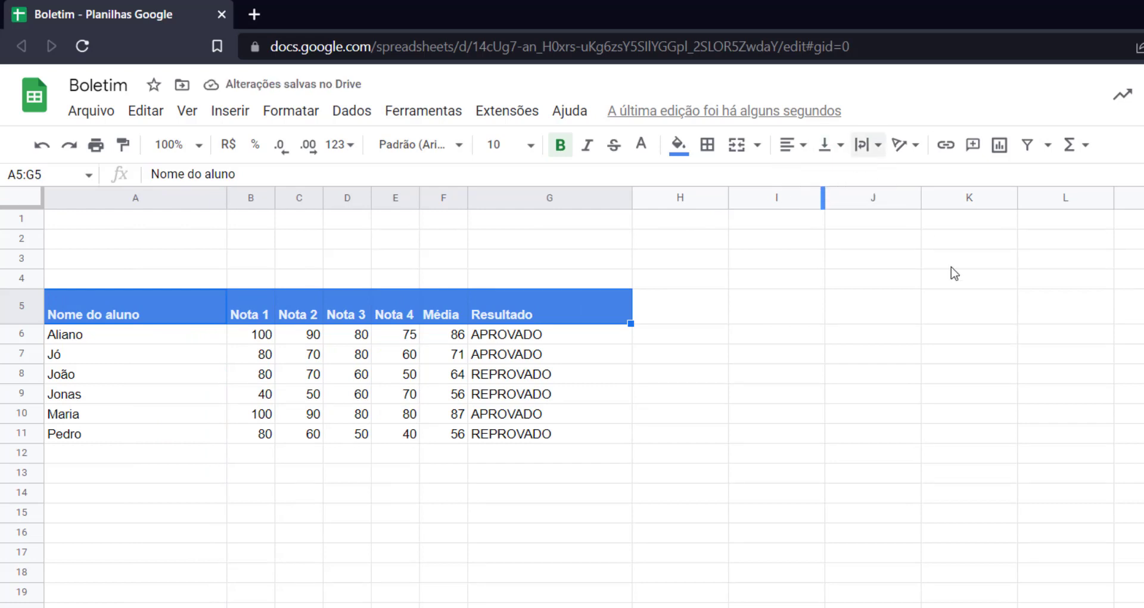
pyautogui.click(842, 148)
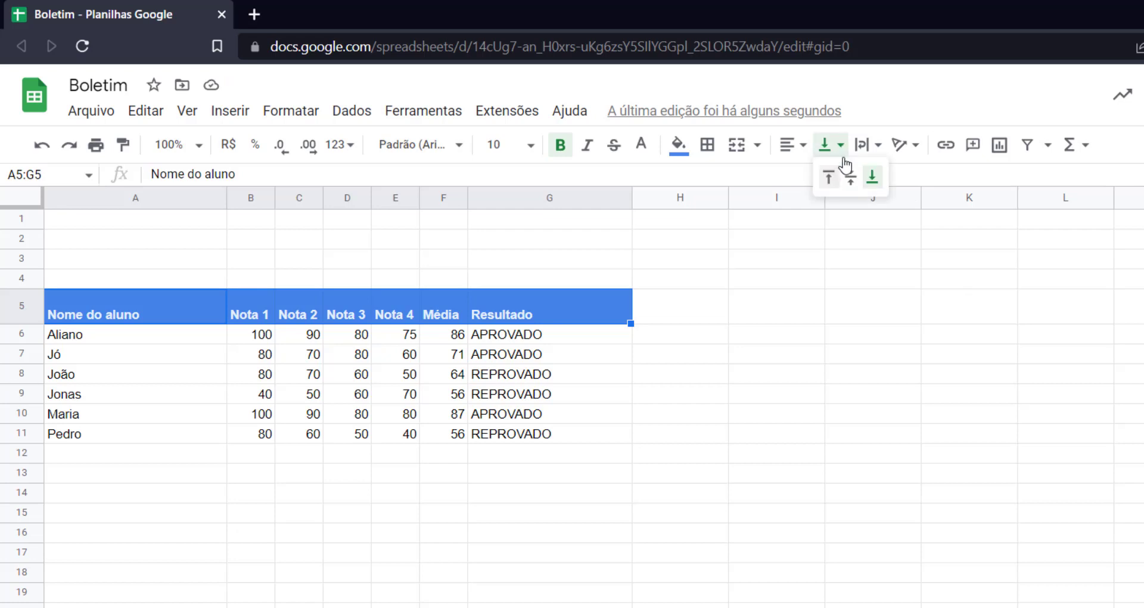
pyautogui.click(850, 184)
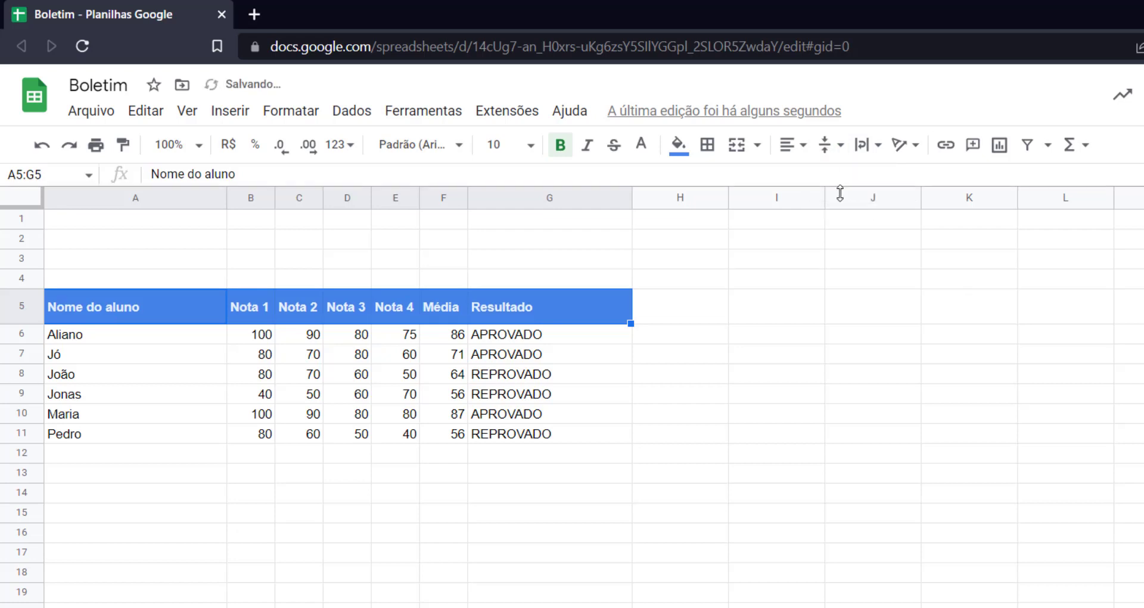
pyautogui.click(624, 393)
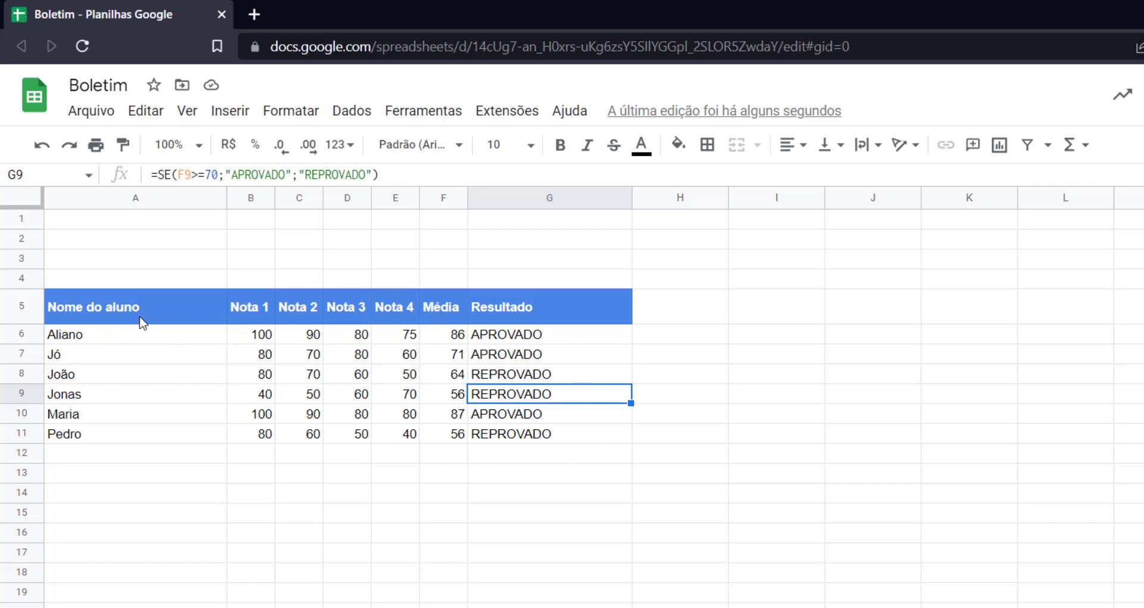
# - Apply alternating colours (Cores alternadas) to the whole table A5:G11, using the blue style with a header
pyautogui.moveTo(145, 310); pyautogui.dragTo(509, 435)
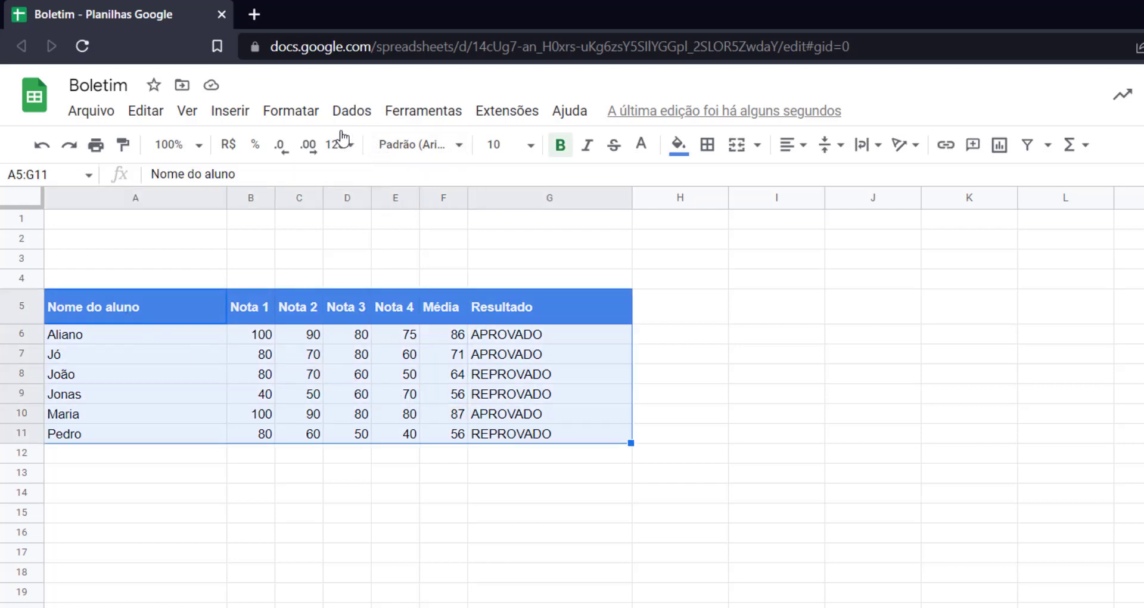
pyautogui.click(301, 122)
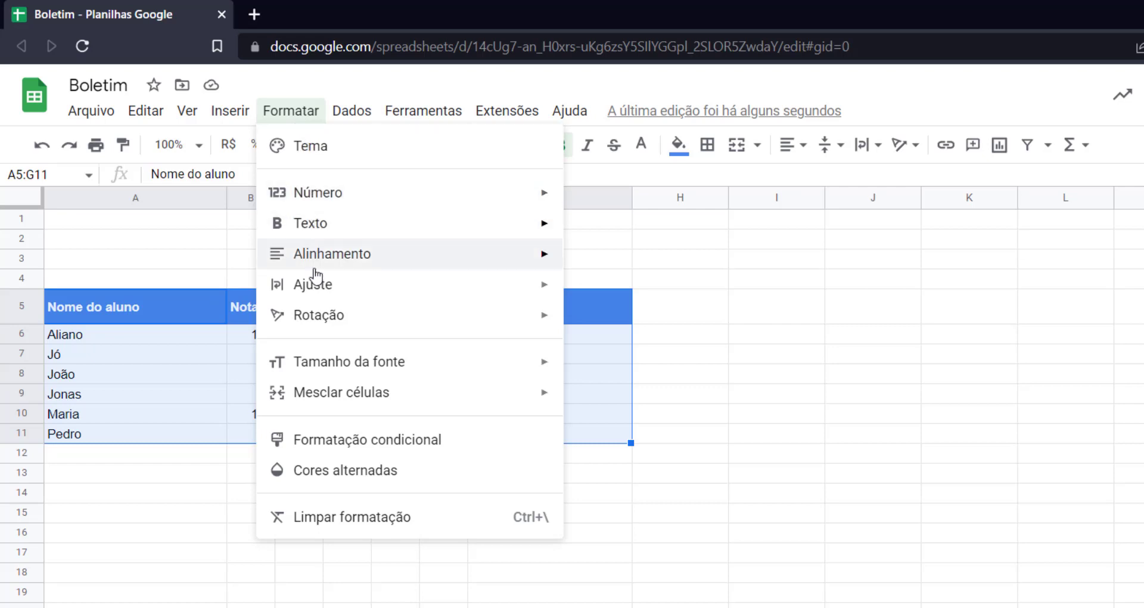
pyautogui.click(348, 480)
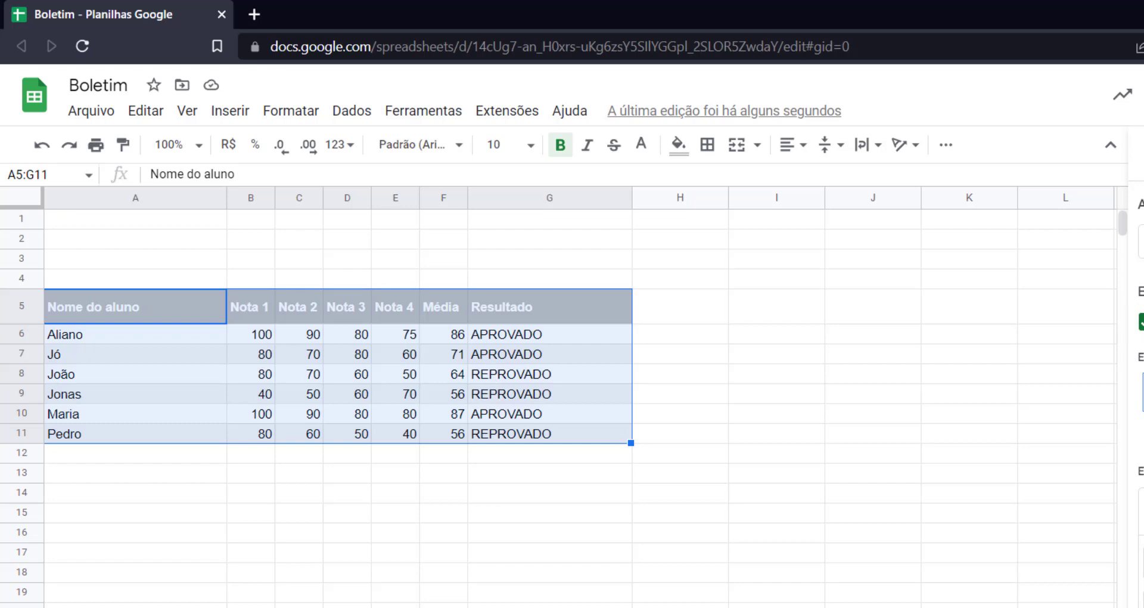
pyautogui.click(1143, 391)
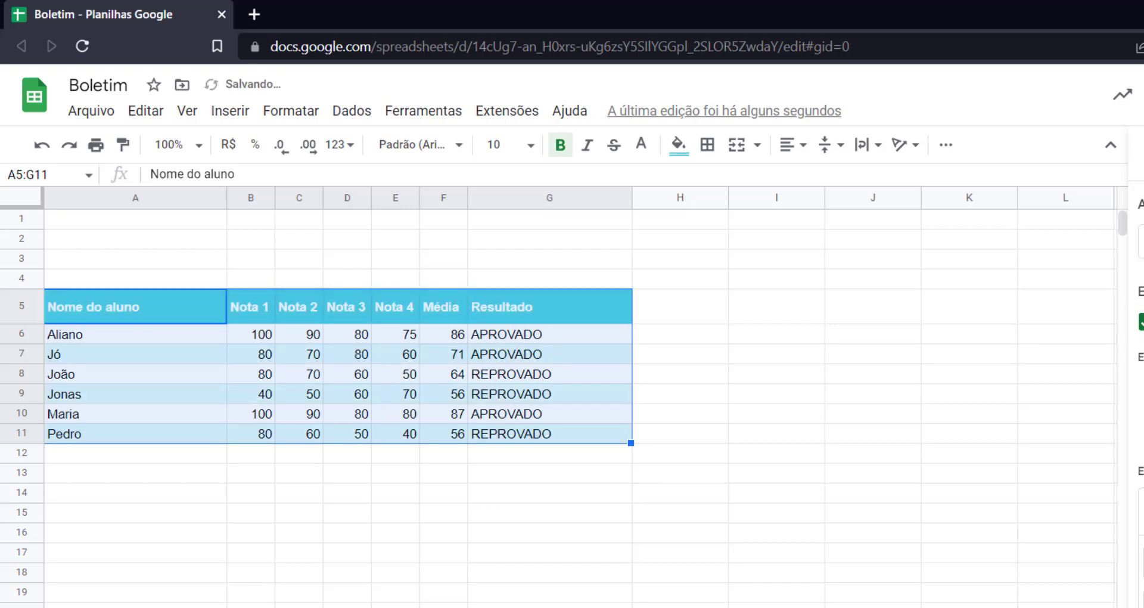
pyautogui.click(1143, 392)
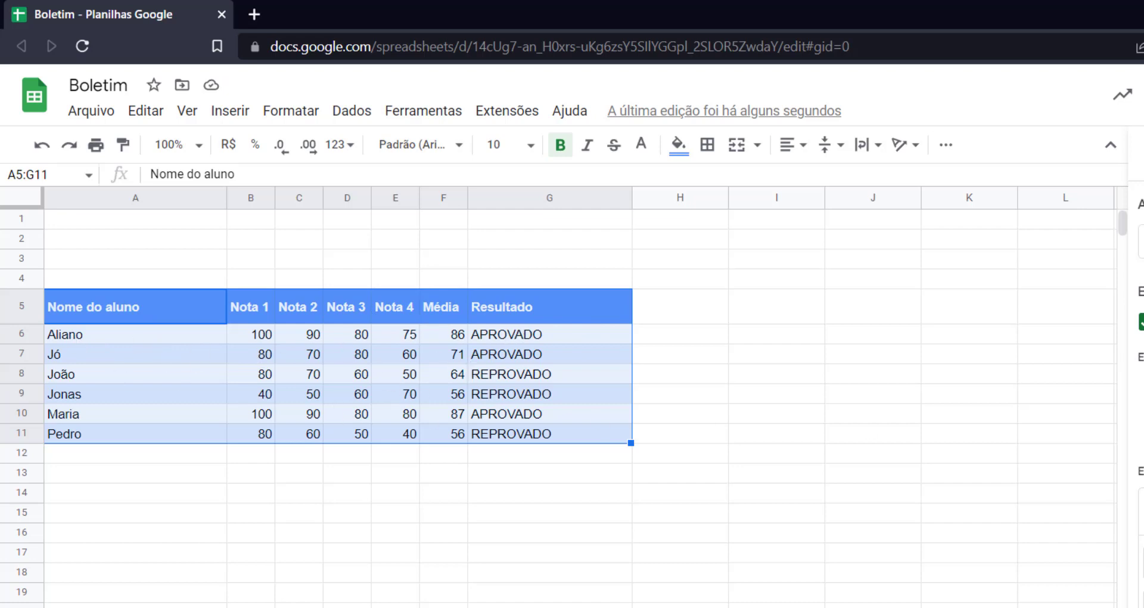
pyautogui.scroll(-1, 1139, 381)
pyautogui.click(951, 519)
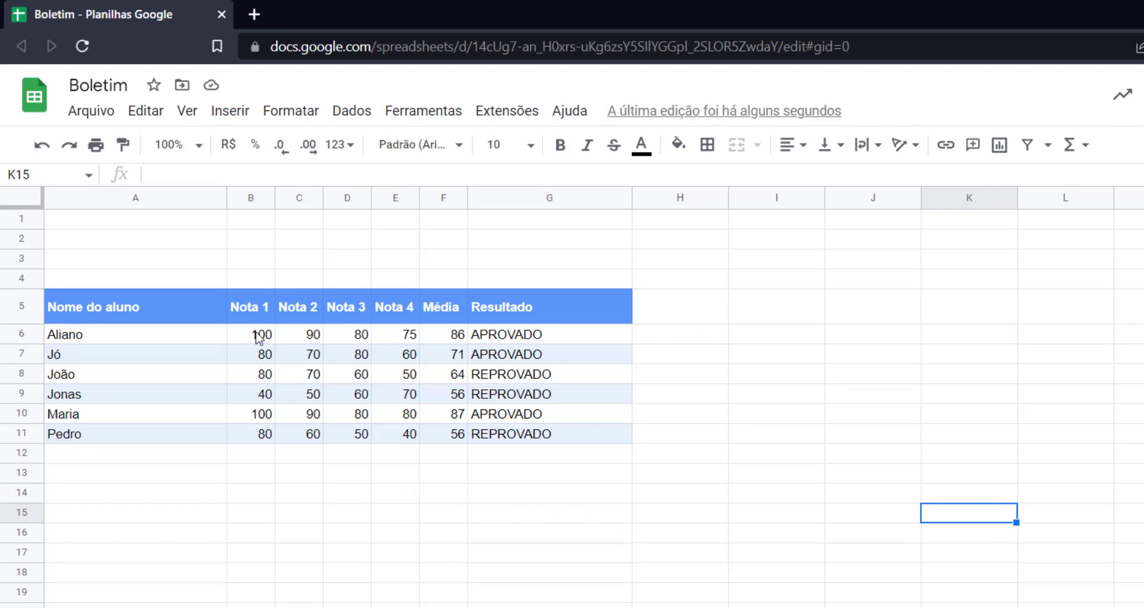
pyautogui.moveTo(257, 337); pyautogui.dragTo(449, 438)
pyautogui.click(455, 475)
pyautogui.moveTo(260, 340); pyautogui.dragTo(456, 435)
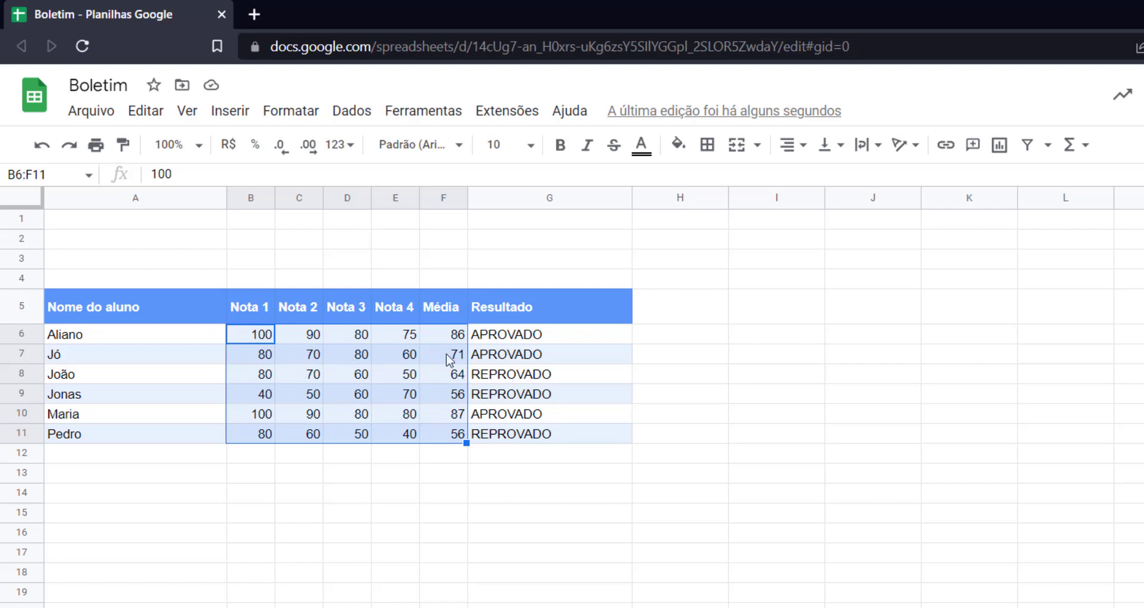
pyautogui.moveTo(576, 340); pyautogui.dragTo(562, 433)
pyautogui.click(562, 459)
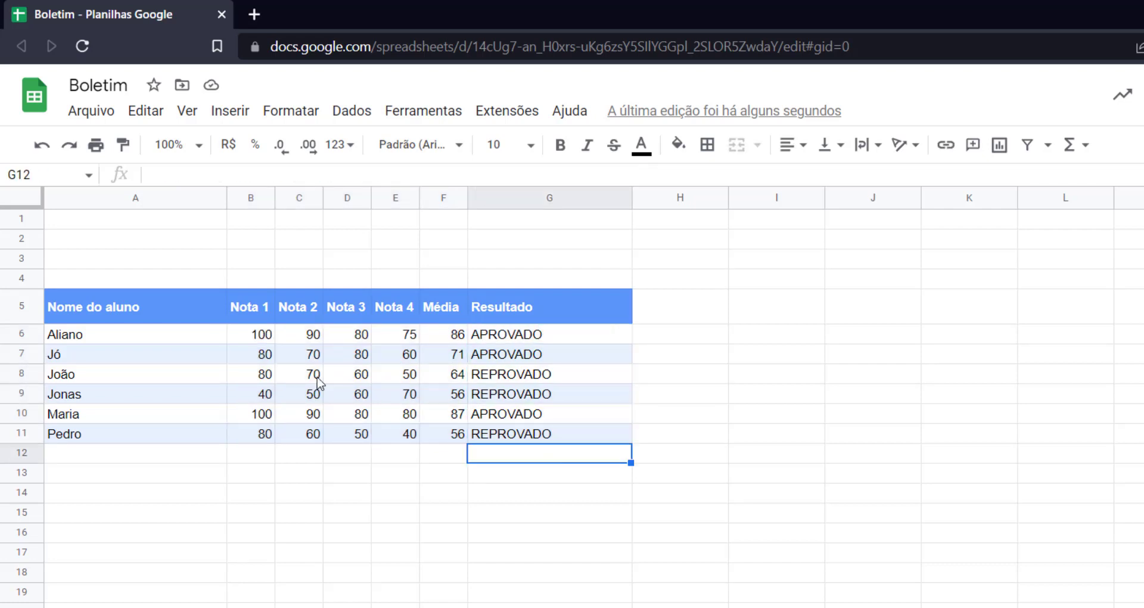
# - Start a conditional formatting rule for the grades and averages in B6:F11
pyautogui.click(257, 339)
pyautogui.moveTo(304, 352); pyautogui.dragTo(449, 442)
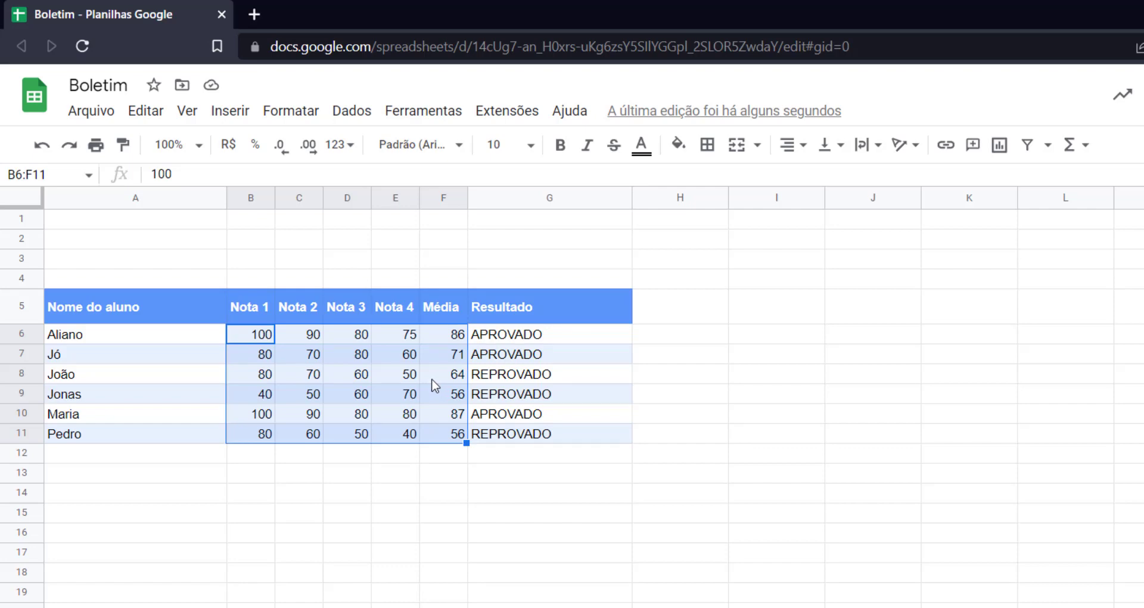
pyautogui.click(295, 111)
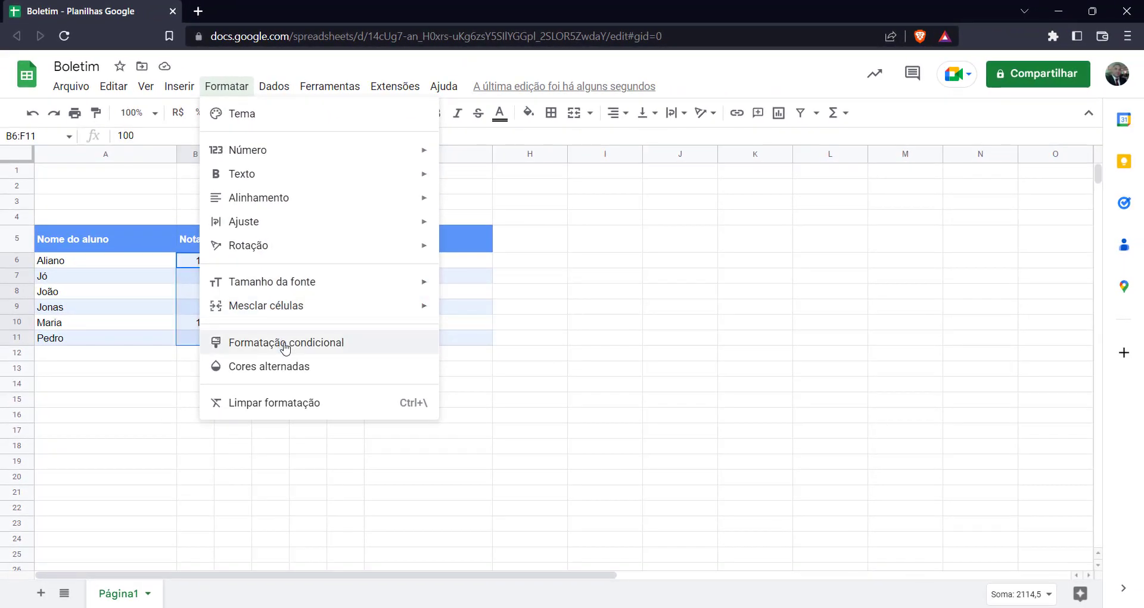
pyautogui.click(286, 344)
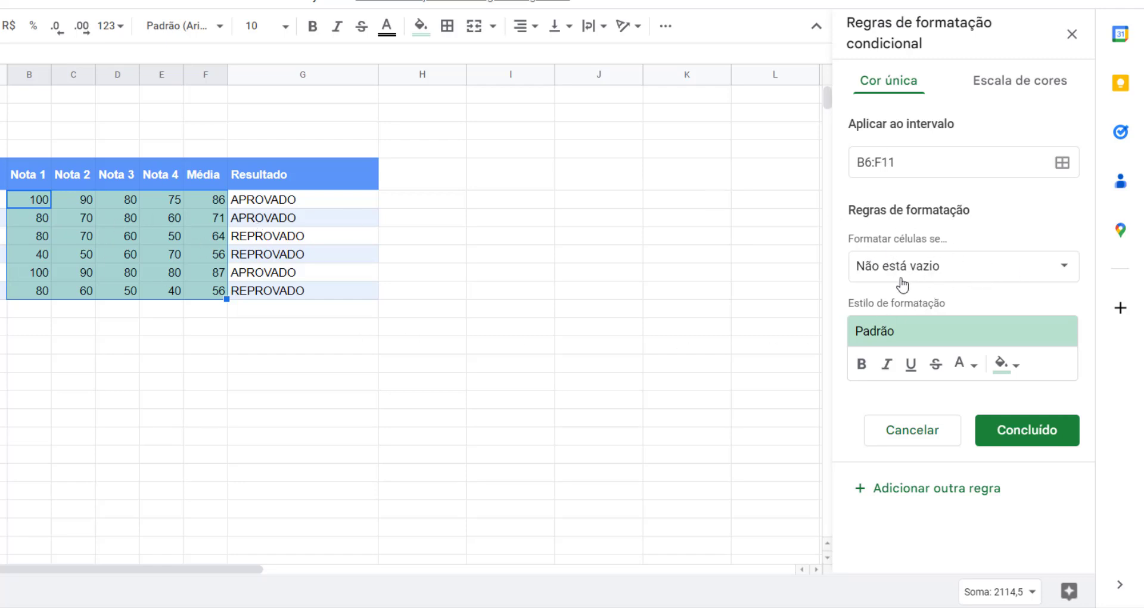
# - Set the rule's condition to "Maior ou igual a" with the value 70
pyautogui.click(967, 269)
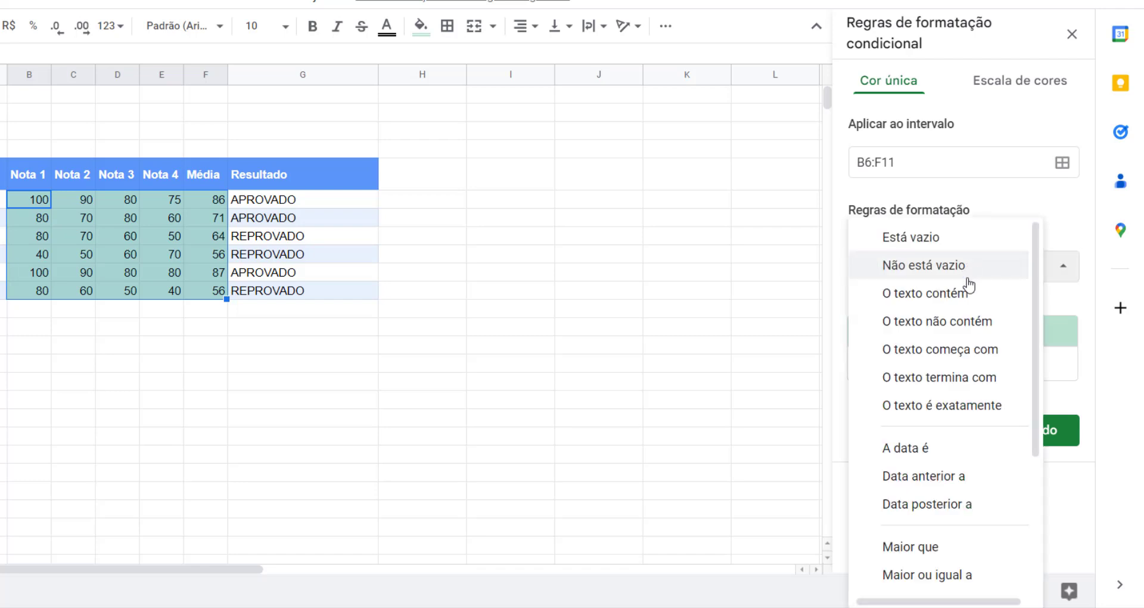
pyautogui.scroll(-4, 969, 292)
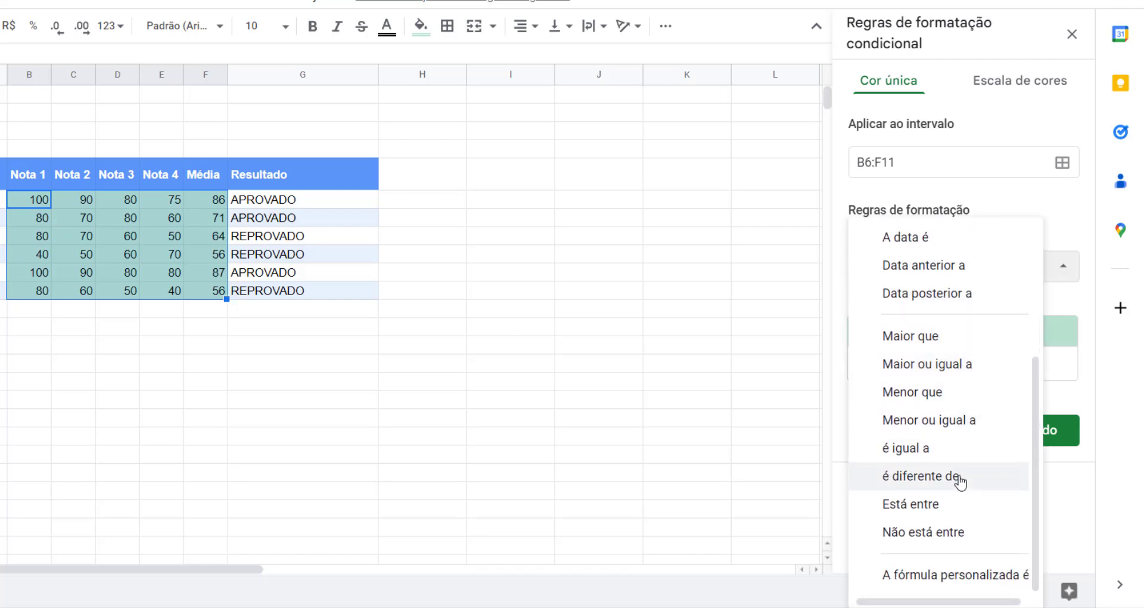
pyautogui.scroll(4, 957, 465)
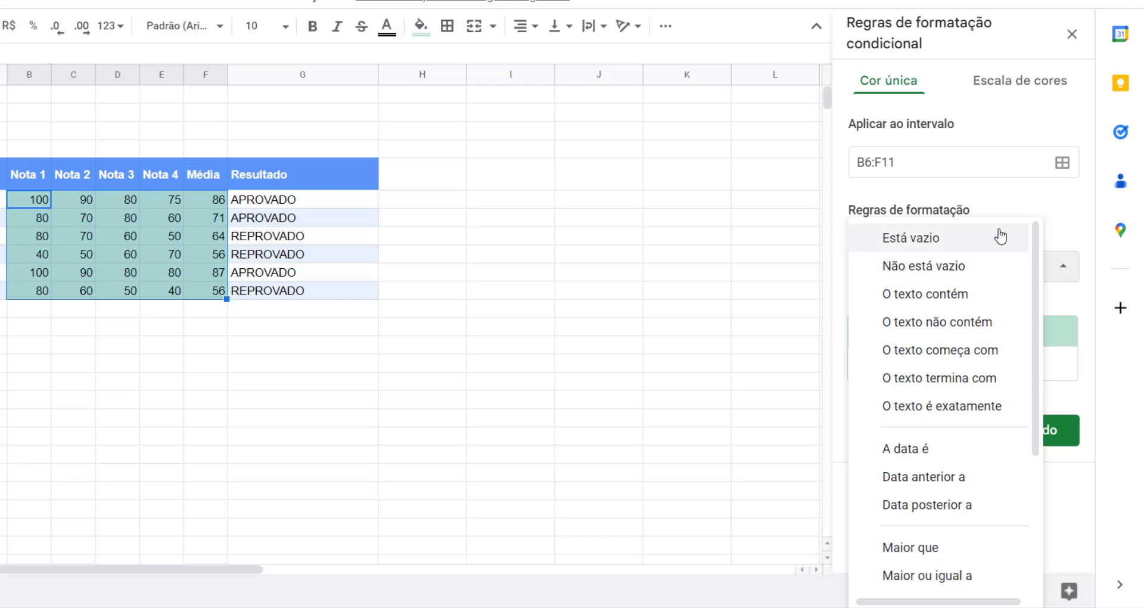
pyautogui.scroll(-1, 1001, 255)
pyautogui.scroll(-3, 989, 286)
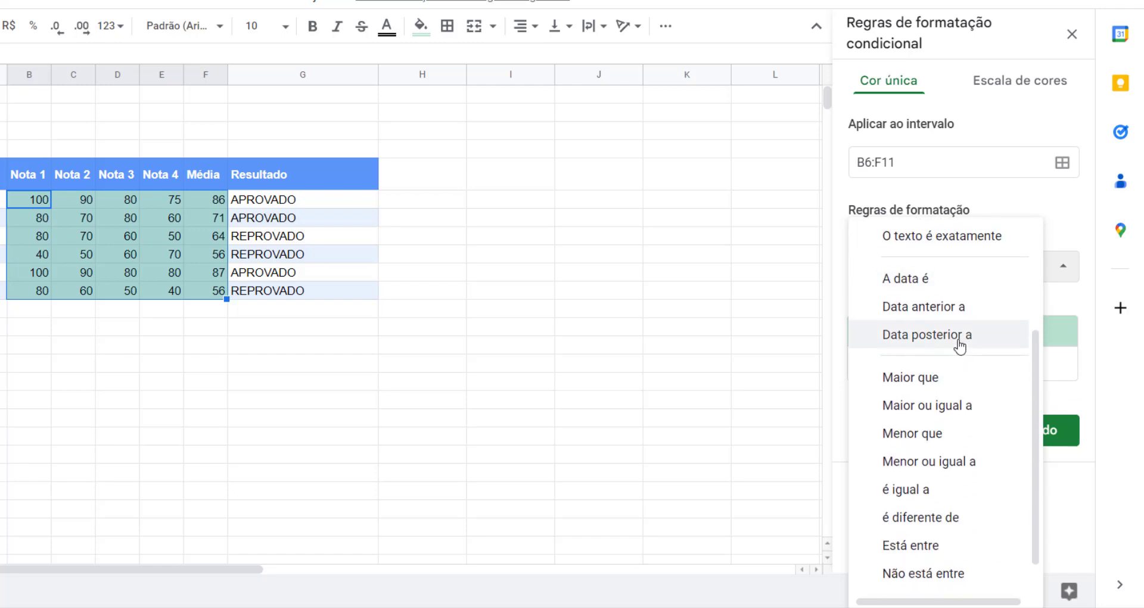
pyautogui.scroll(3, 961, 330)
pyautogui.scroll(-3, 969, 334)
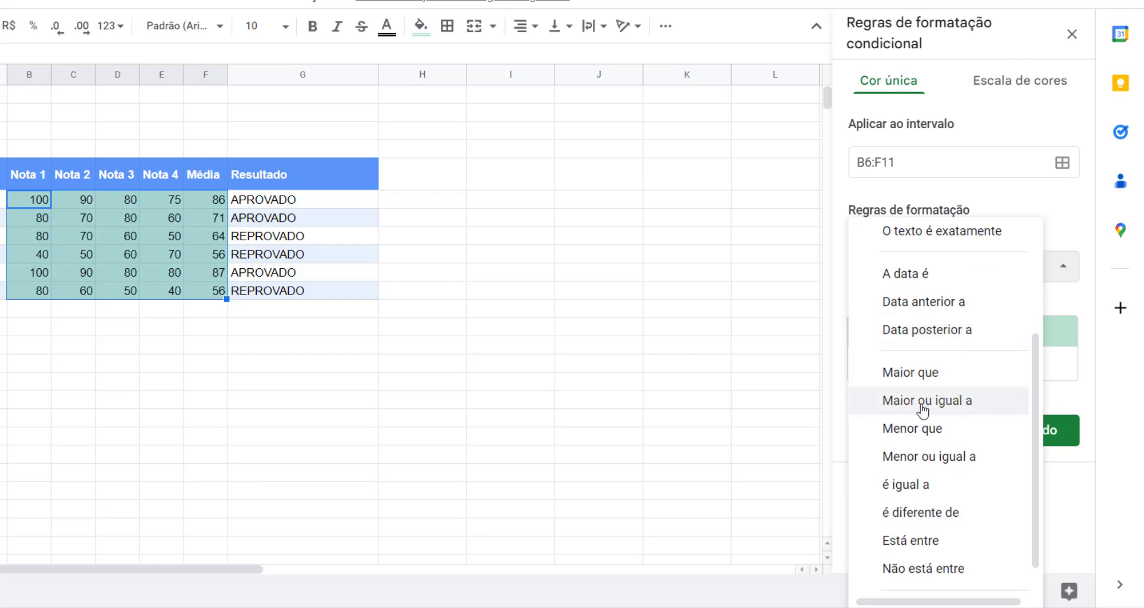
pyautogui.click(970, 403)
pyautogui.click(934, 305)
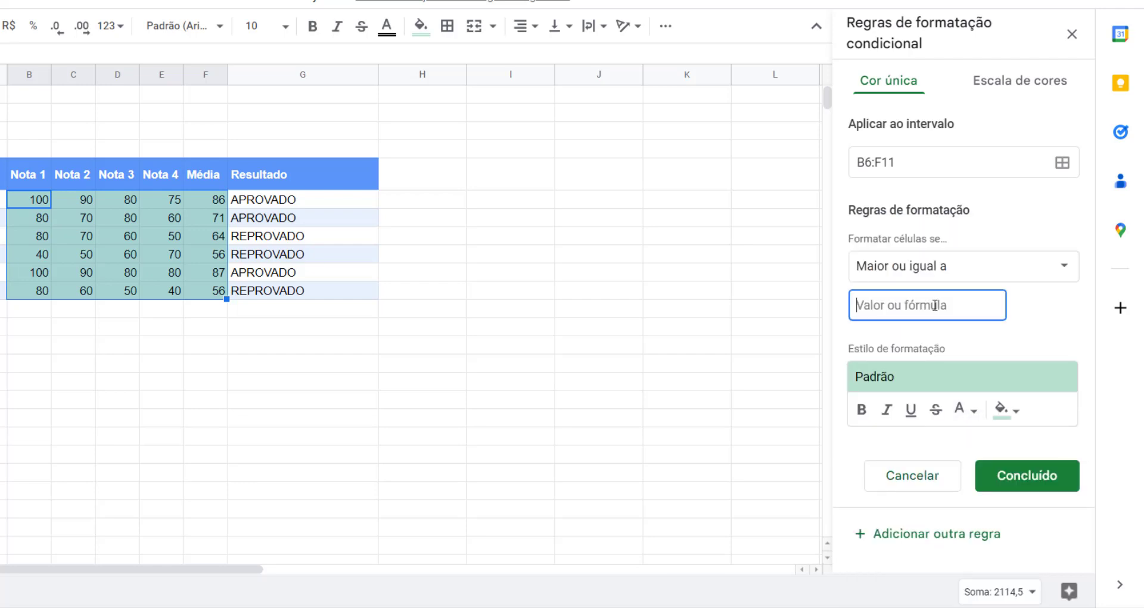
pyautogui.write('70')
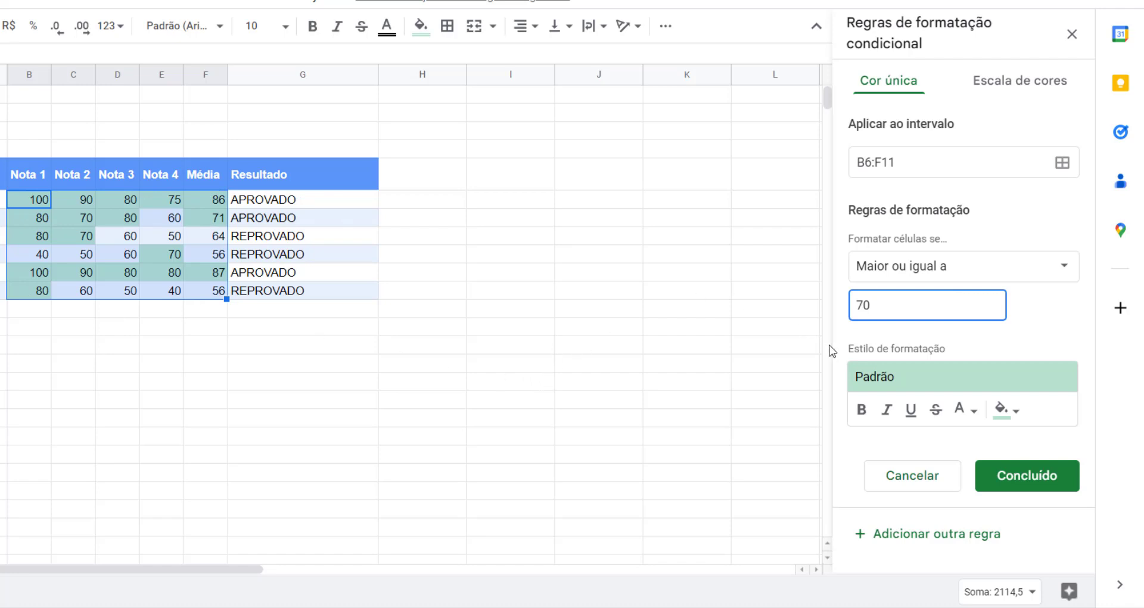
# - Style the rule for grades of 70 or more with bold blue text and no fill colour, and save the rule
pyautogui.click(863, 411)
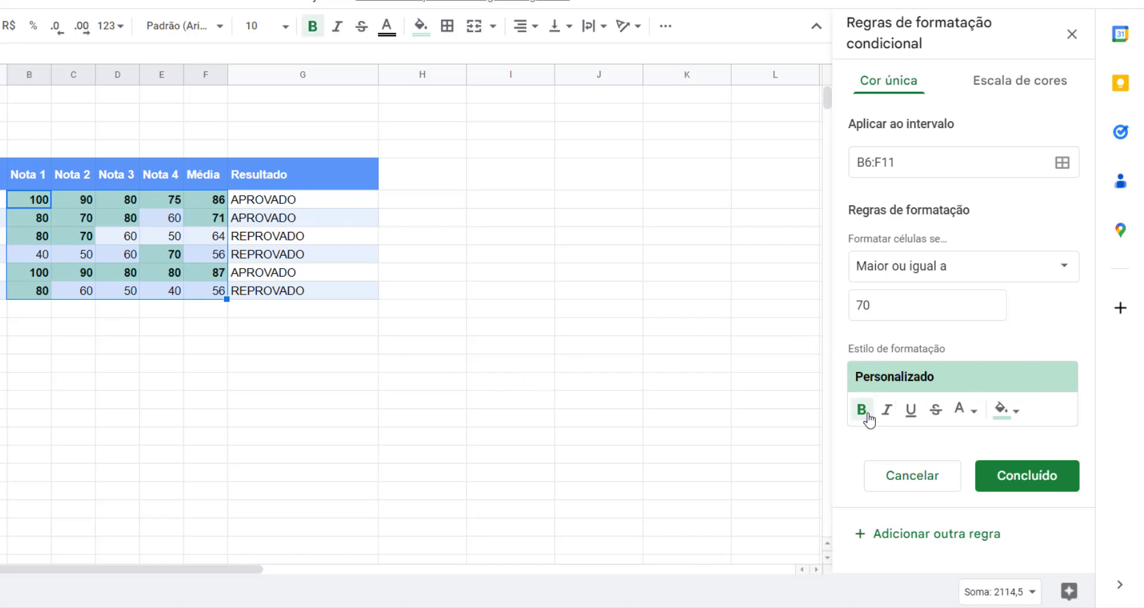
pyautogui.click(975, 412)
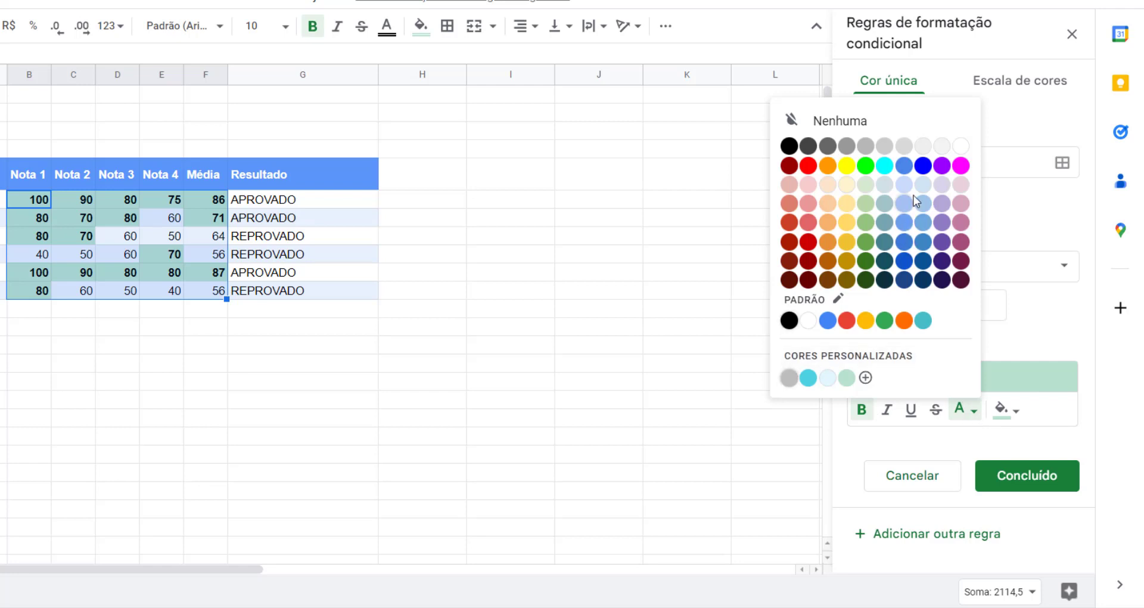
pyautogui.click(924, 164)
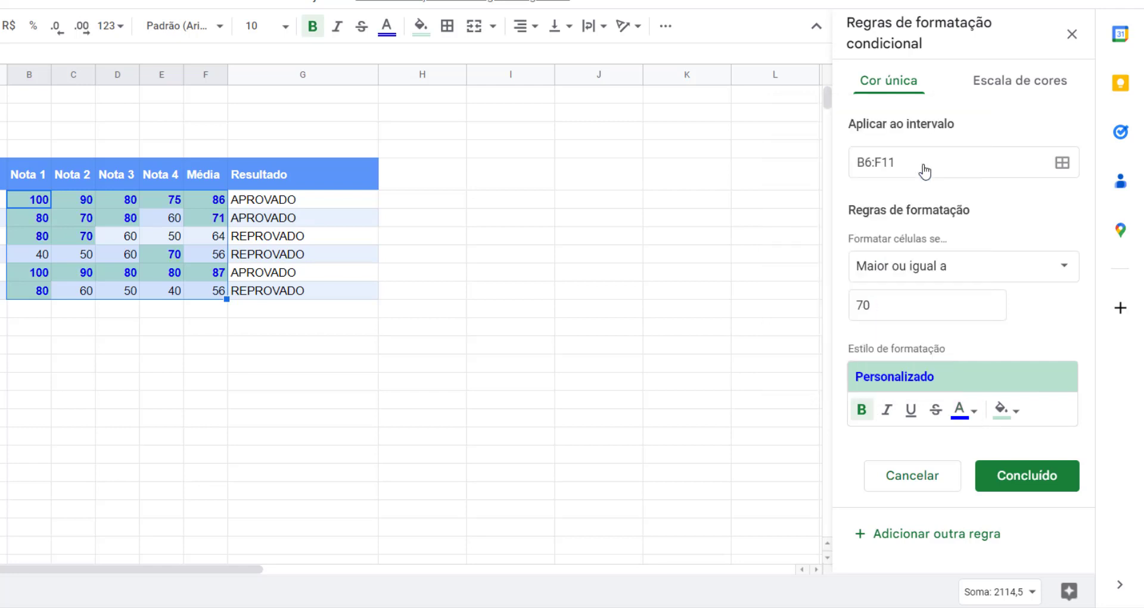
pyautogui.click(1012, 413)
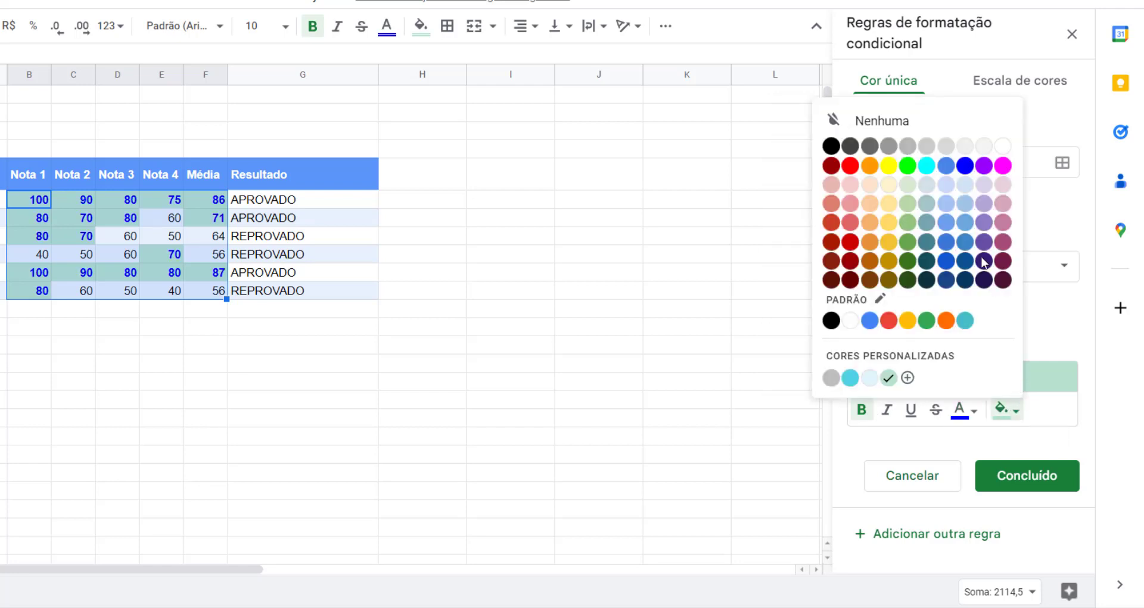
pyautogui.click(887, 124)
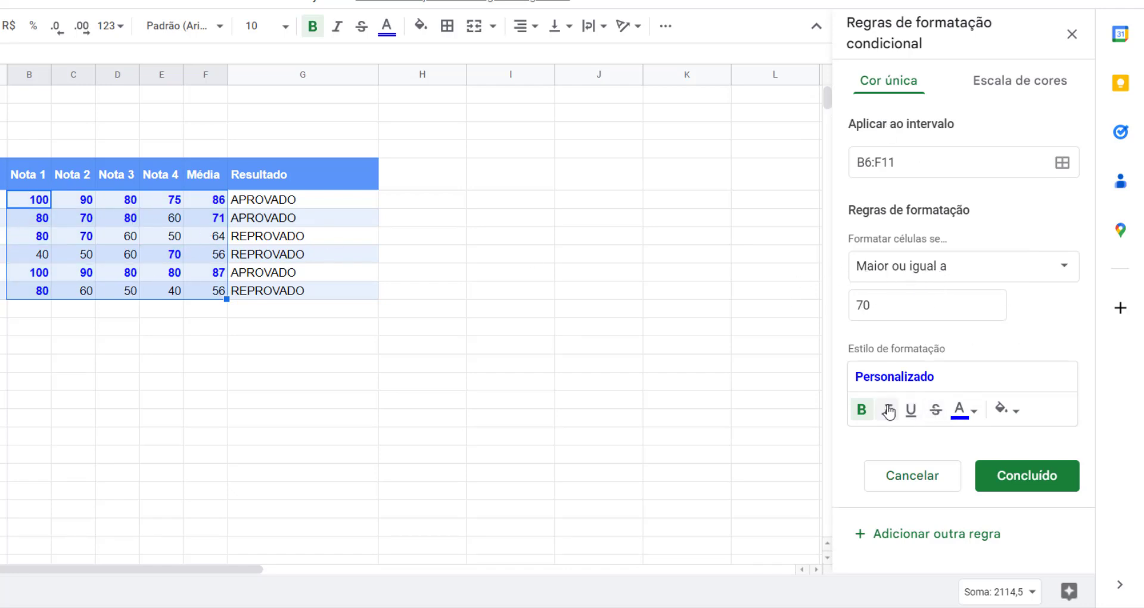
pyautogui.click(860, 411)
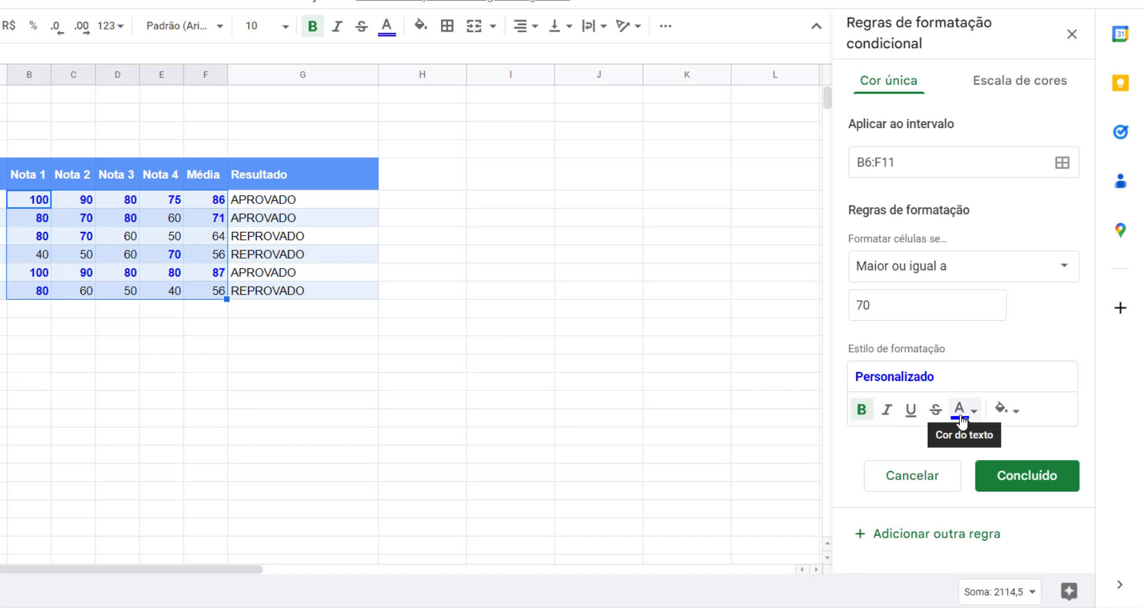
pyautogui.click(1043, 480)
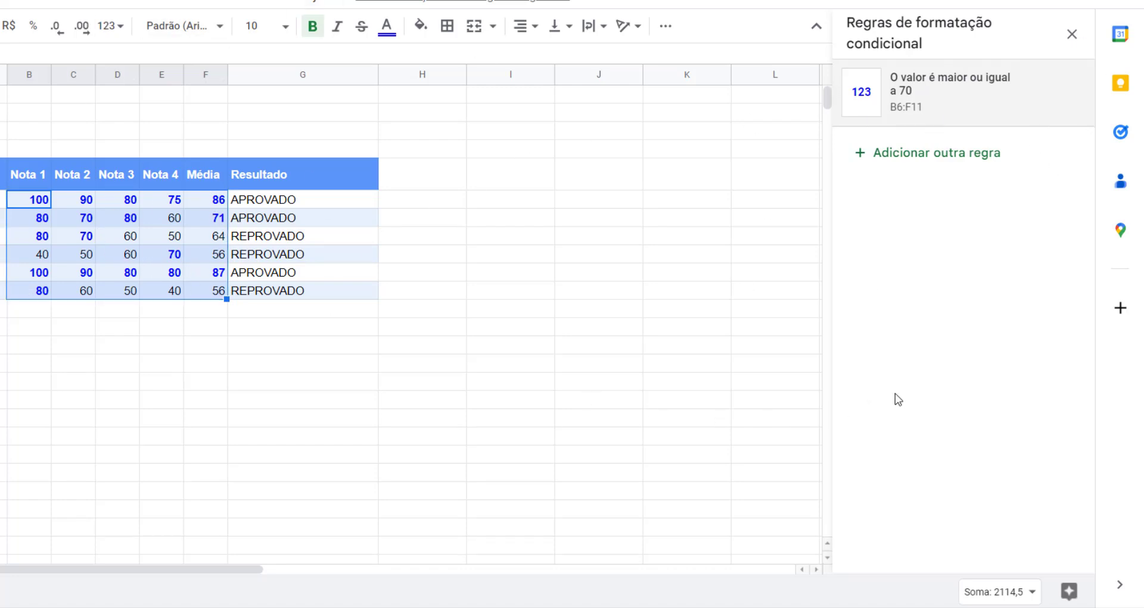
# - Add another conditional formatting rule for B6:F11 with the condition "Menor que" and the value 70
pyautogui.click(940, 156)
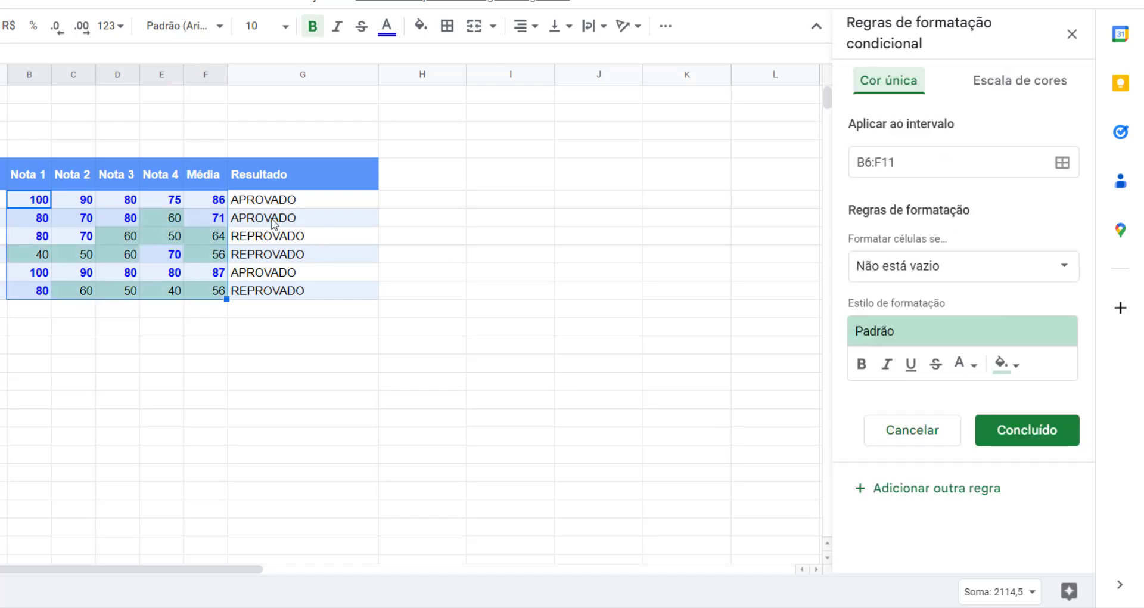
pyautogui.click(957, 275)
pyautogui.scroll(-3, 959, 385)
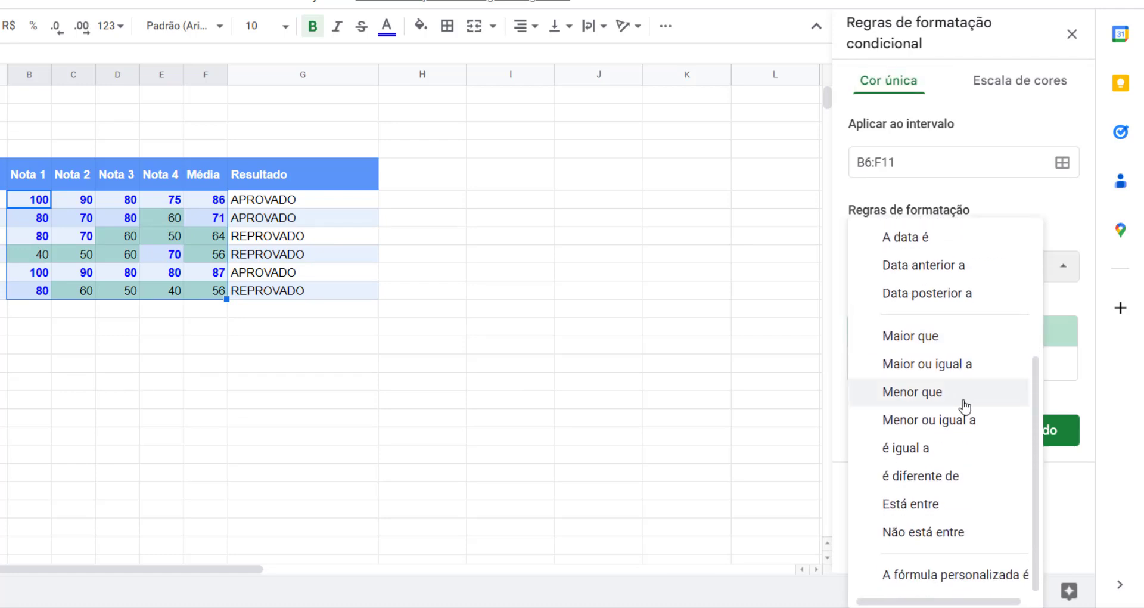
pyautogui.click(930, 394)
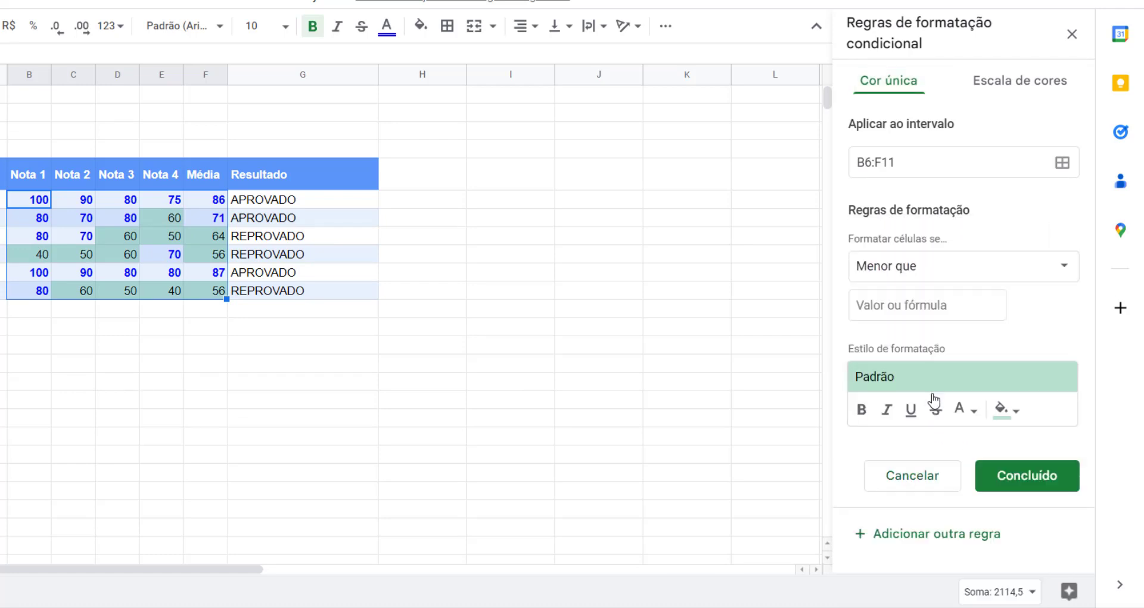
pyautogui.click(938, 301)
pyautogui.write('70')
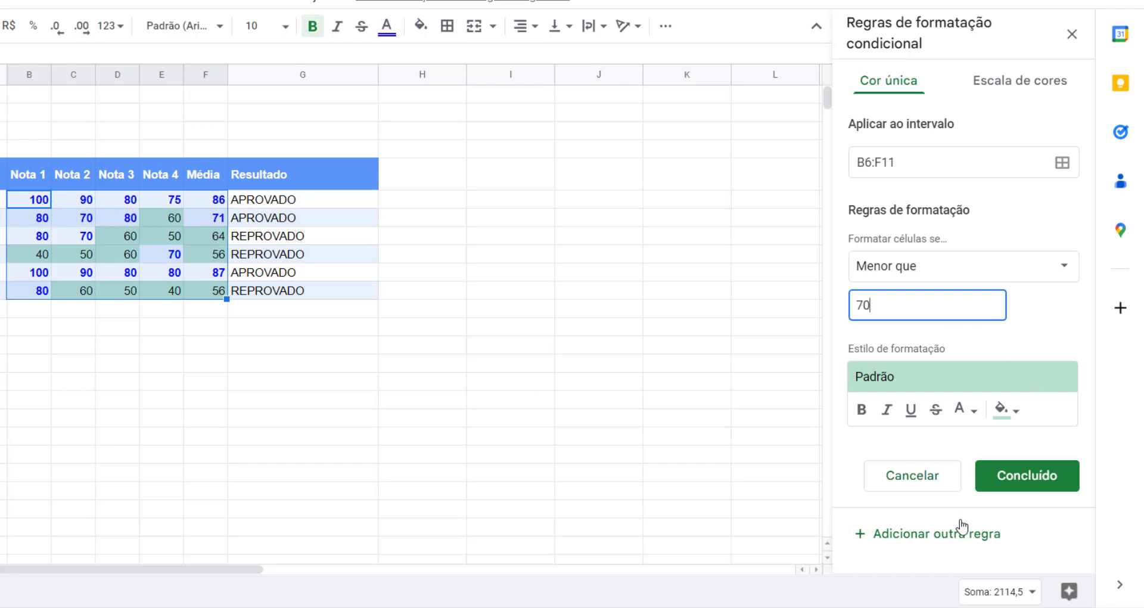
# - Format the cells matching the "Menor que" 70 rule with bold red text and no fill colour
pyautogui.click(862, 411)
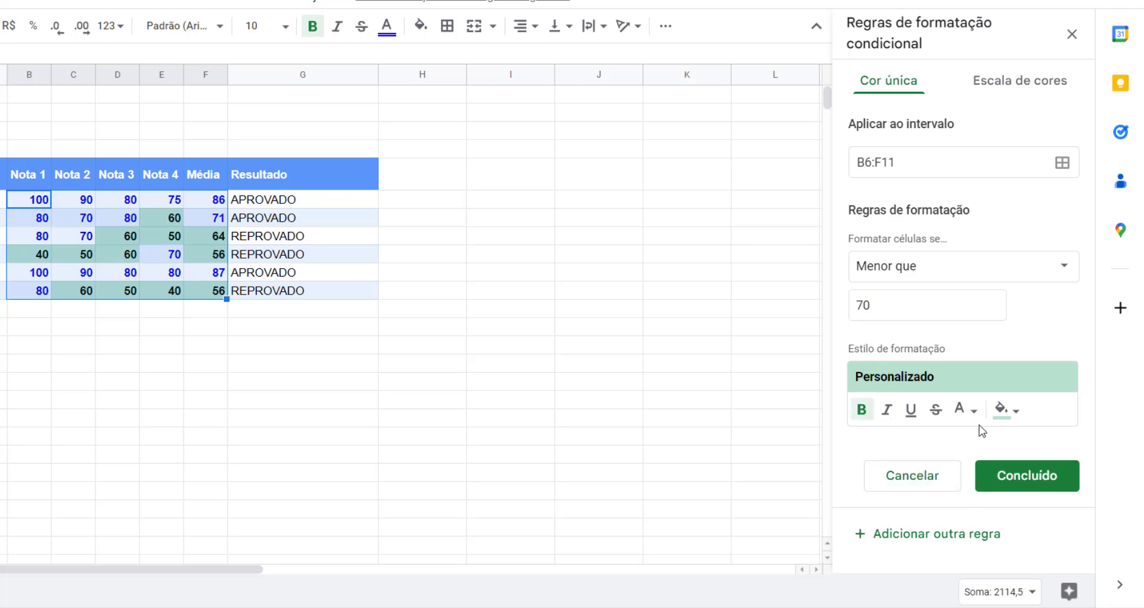
pyautogui.click(964, 410)
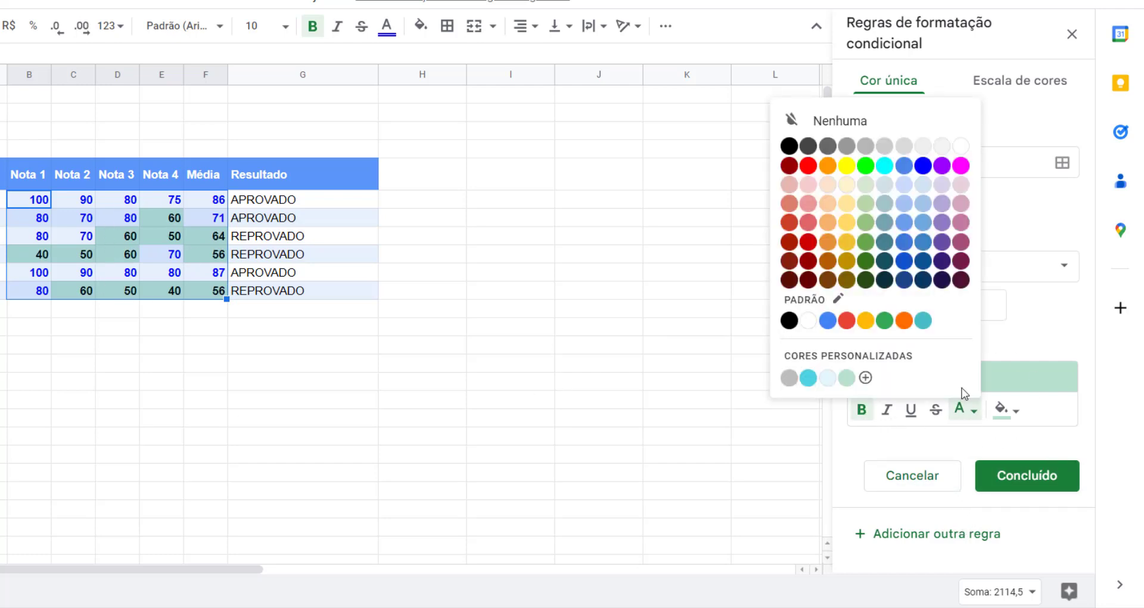
pyautogui.click(808, 167)
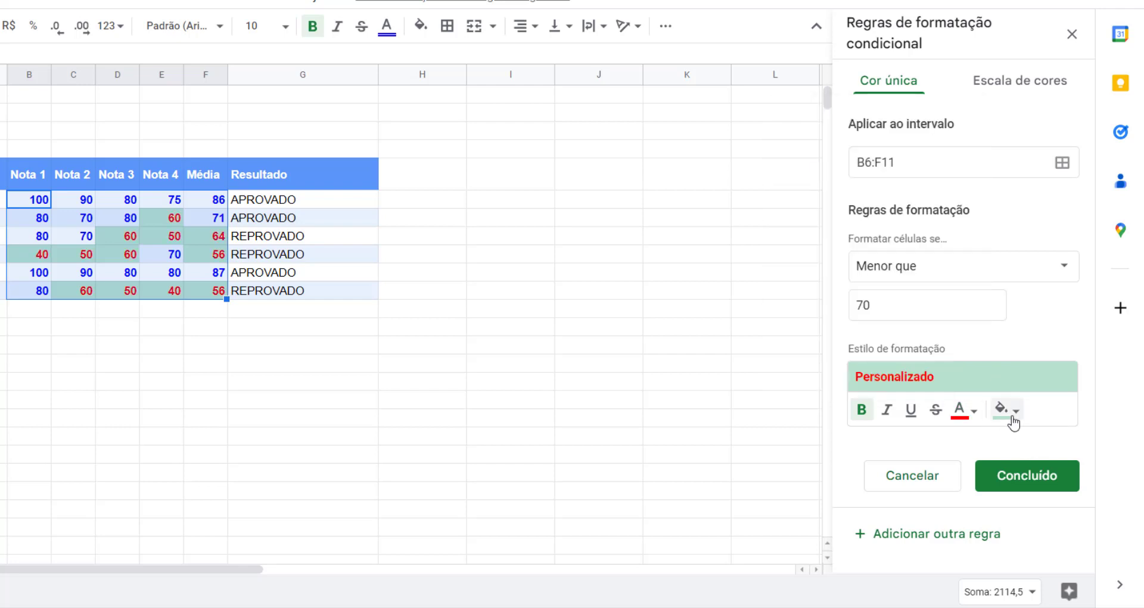
pyautogui.click(1009, 411)
pyautogui.click(885, 122)
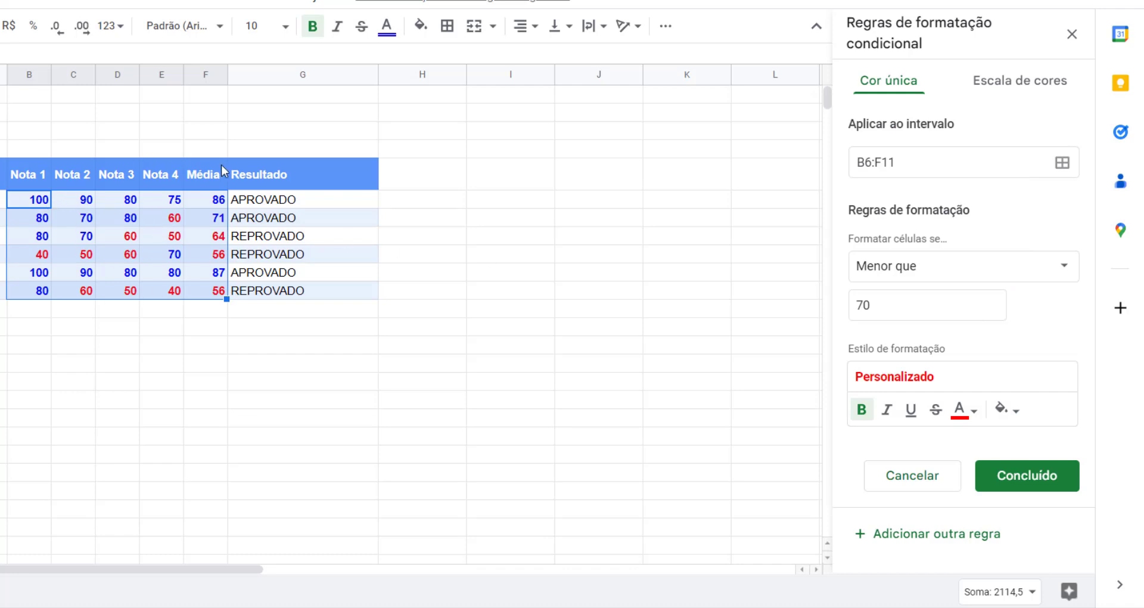
# - Save the rule for grades below 70 and close the conditional formatting rules
pyautogui.press('ctrl')
pyautogui.press('ctrl')
pyautogui.click(156, 256)
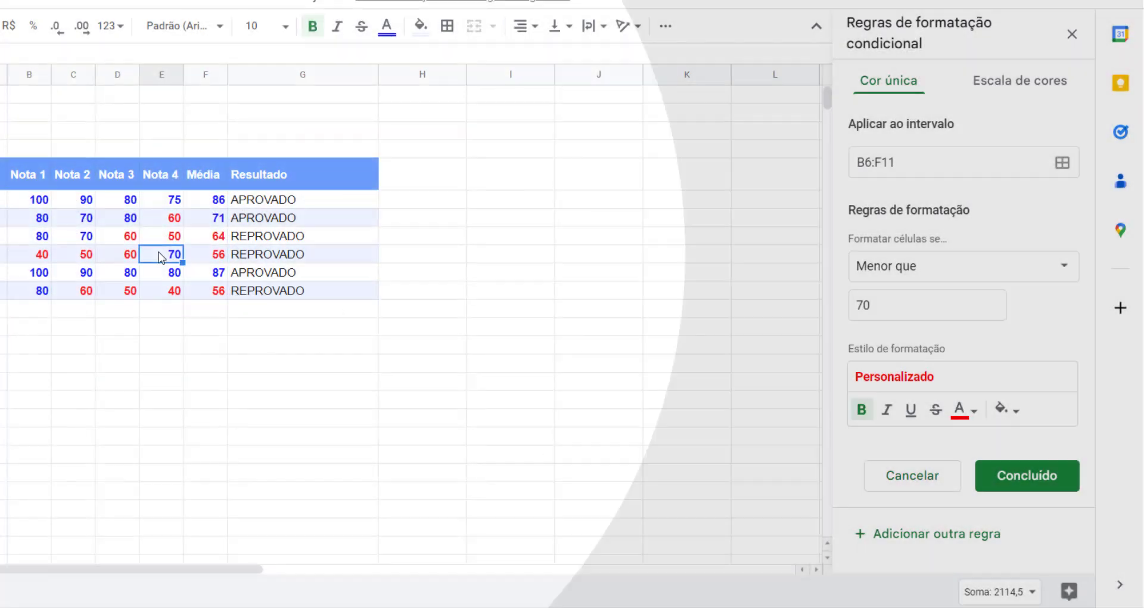
pyautogui.click(28, 197)
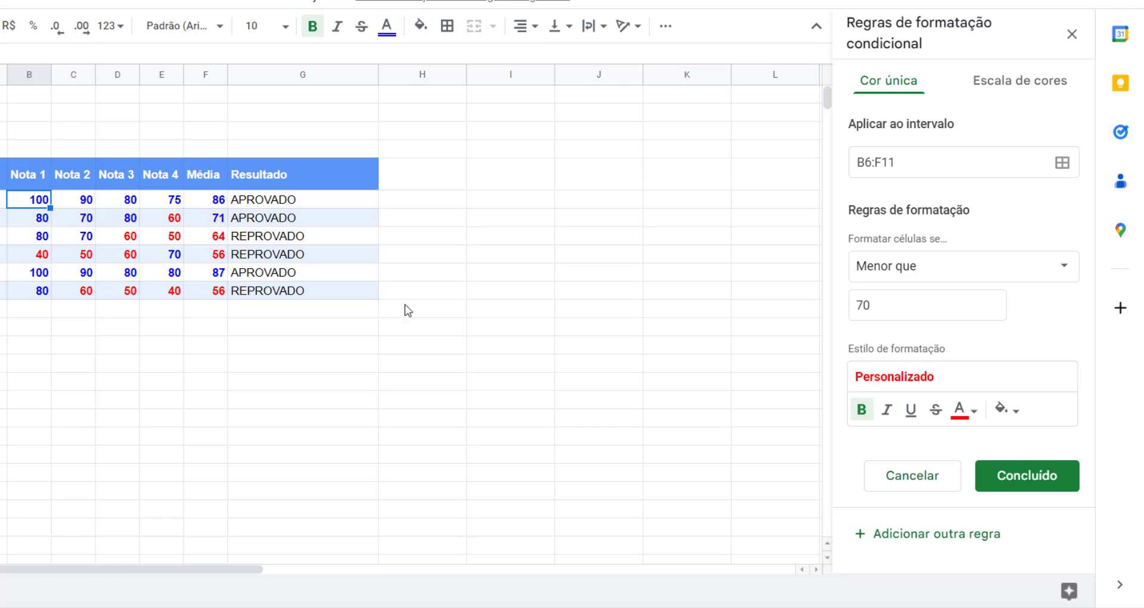
pyautogui.click(1045, 487)
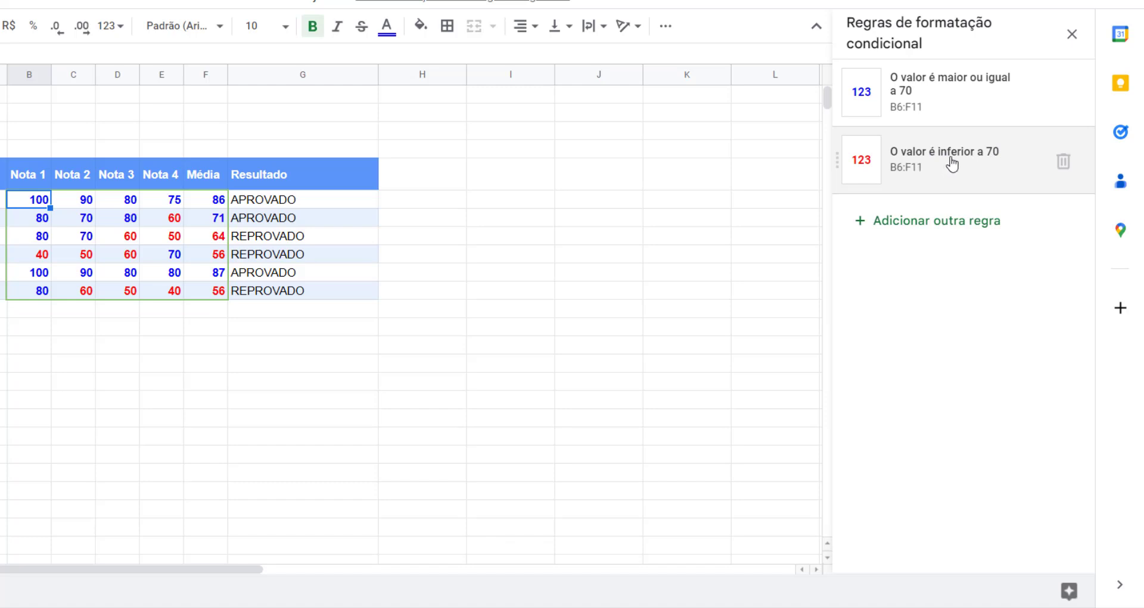
pyautogui.click(1076, 40)
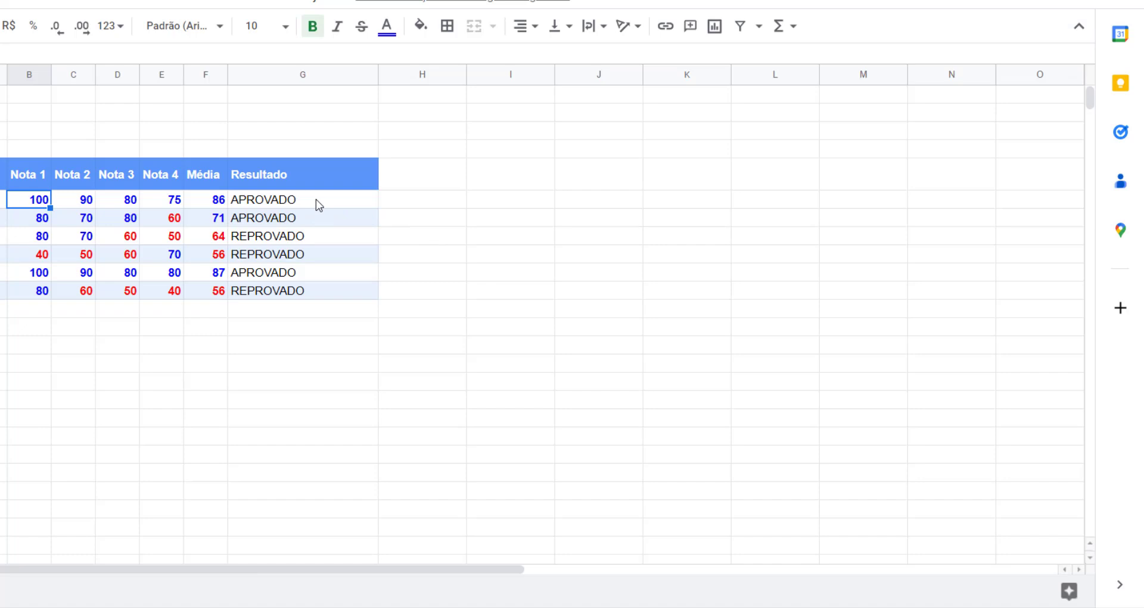
# - Test the grade rules by changing Nota 1 in B6 to 50, and undo the change
pyautogui.moveTo(319, 205); pyautogui.dragTo(316, 301)
pyautogui.click(478, 290)
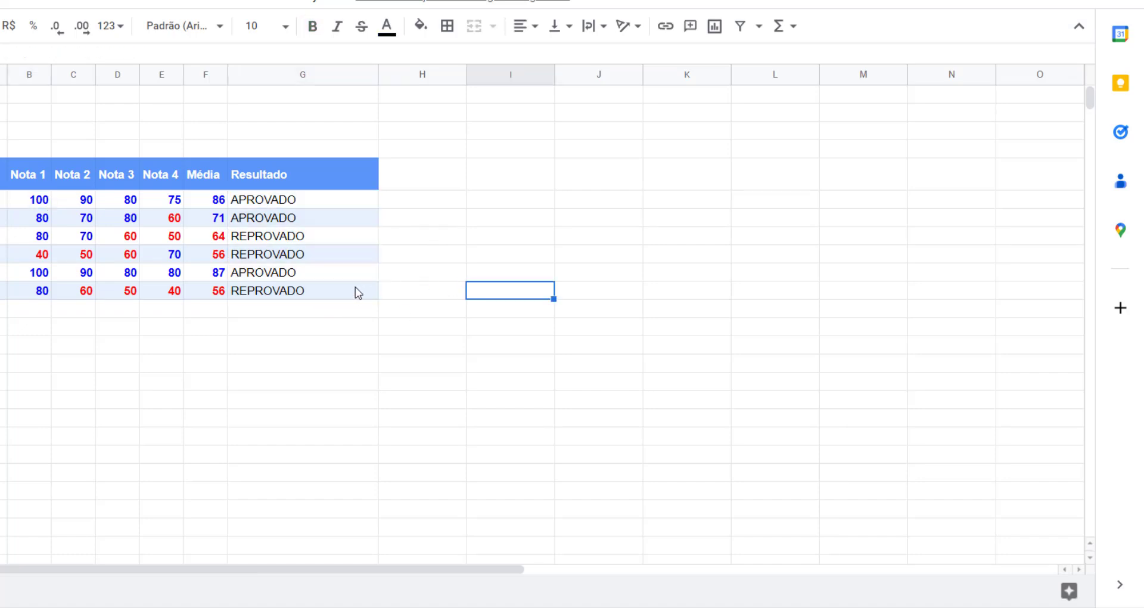
pyautogui.click(43, 203)
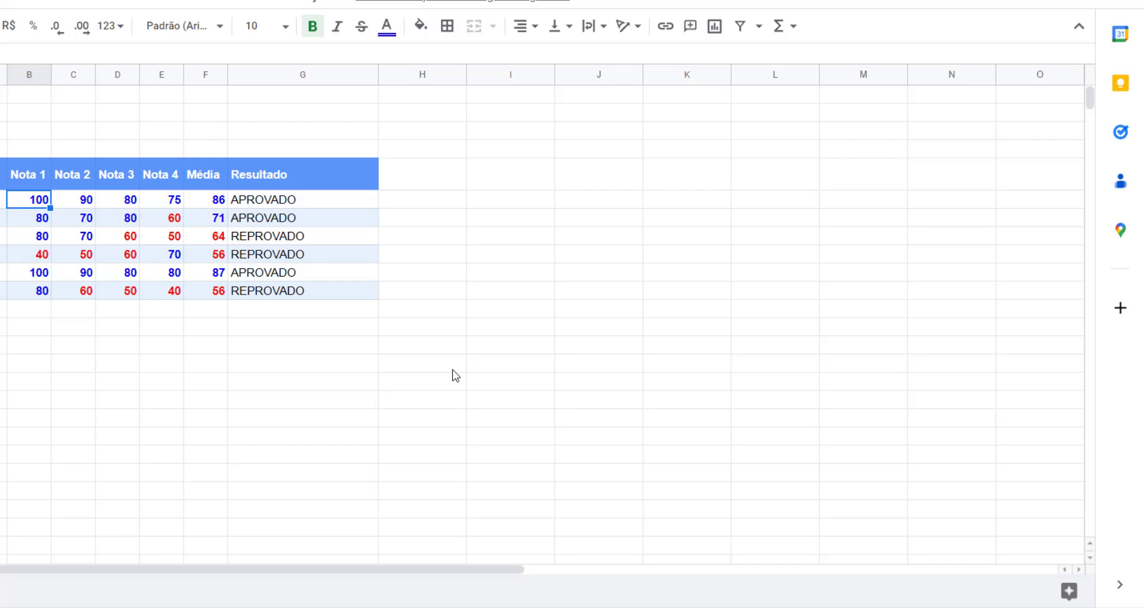
pyautogui.write('50')
pyautogui.press('Return')
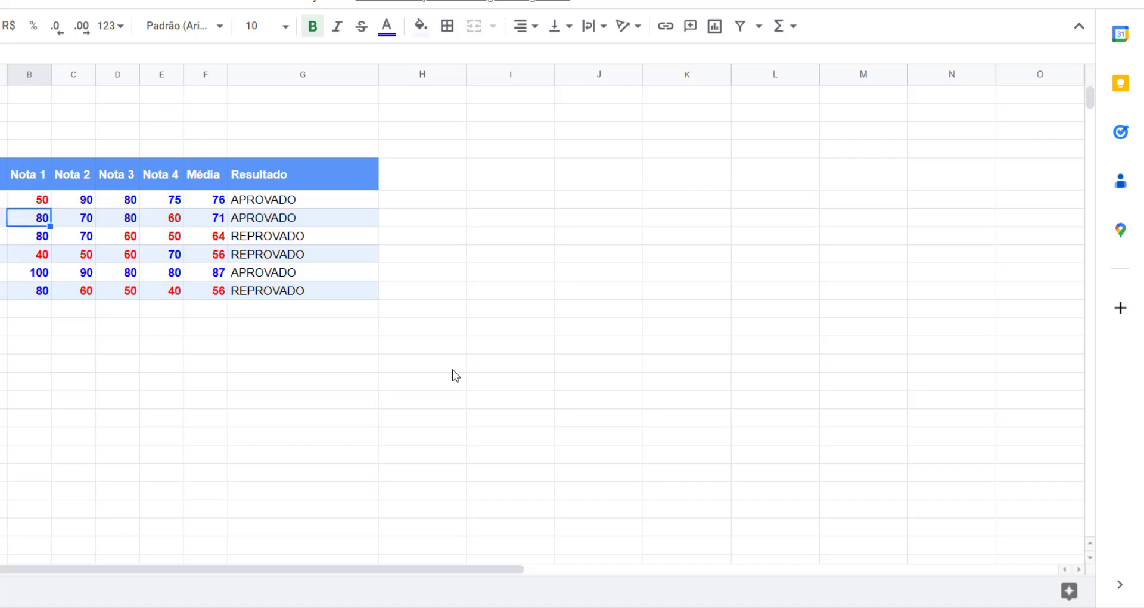
pyautogui.click(44, 202)
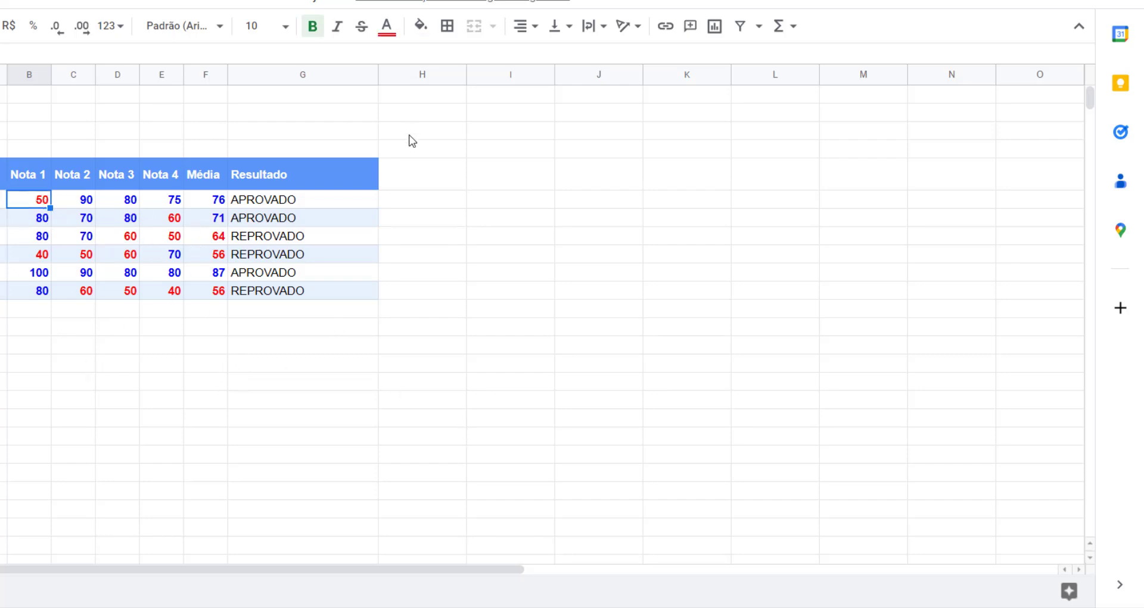
pyautogui.hotkey('ctrl', 'z')
# - Create a conditional formatting rule for the Resultado cells G6:G11 with the condition "é igual a" and the value APROVADO
pyautogui.moveTo(292, 202); pyautogui.dragTo(298, 292)
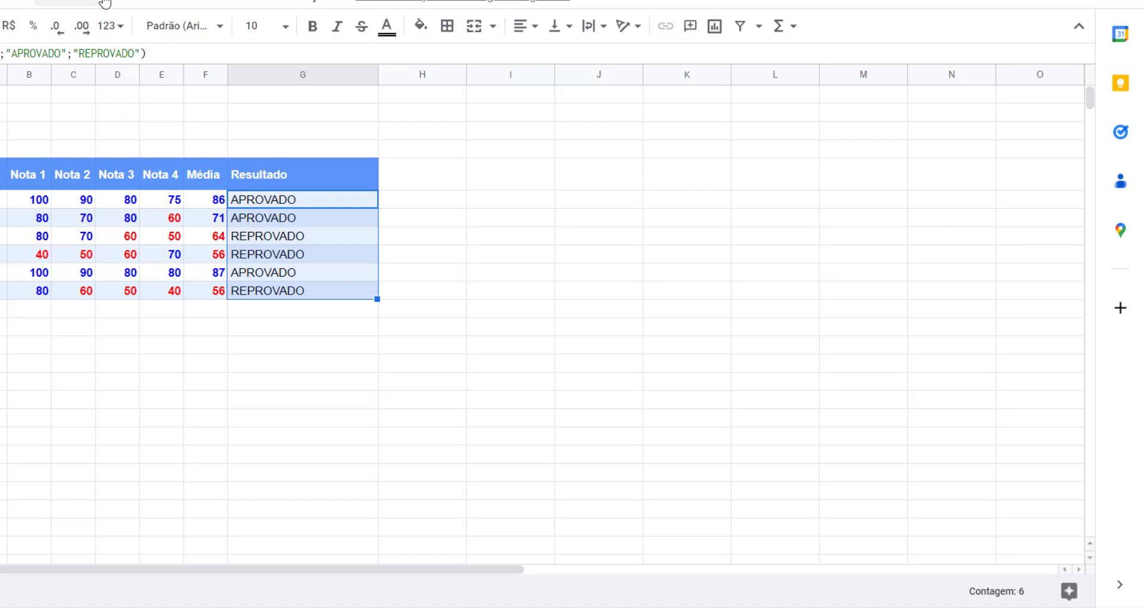
pyautogui.click(72, 4)
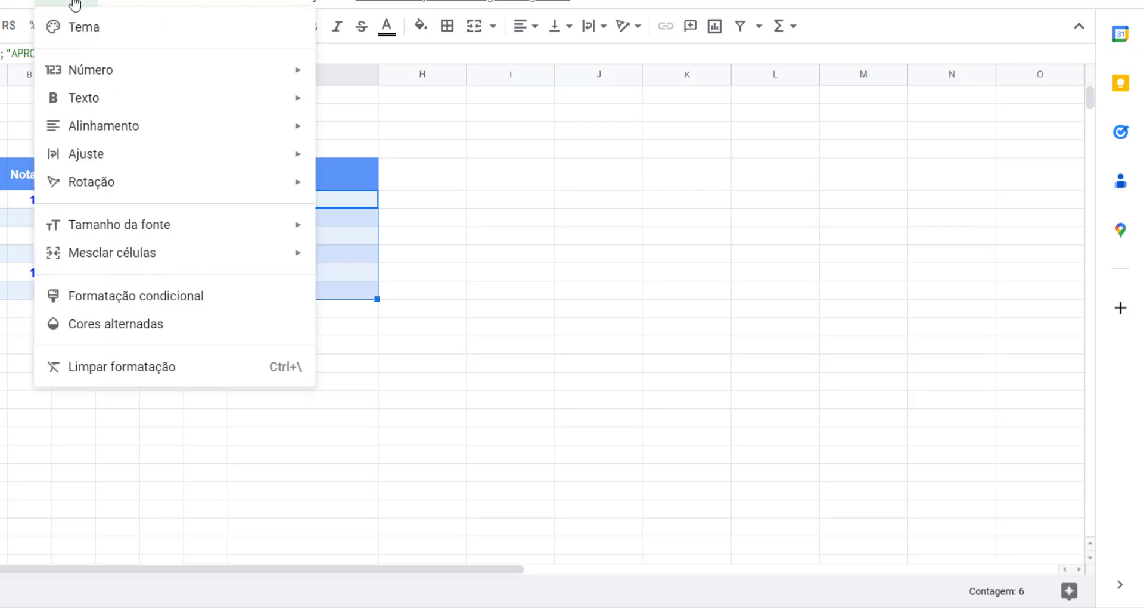
pyautogui.click(142, 301)
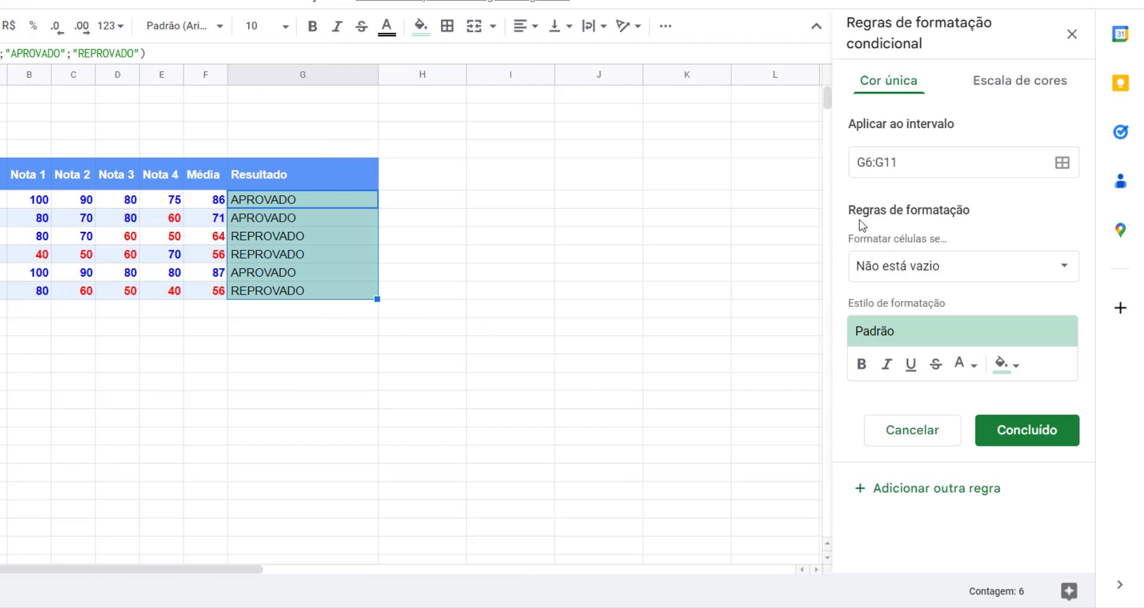
pyautogui.click(920, 271)
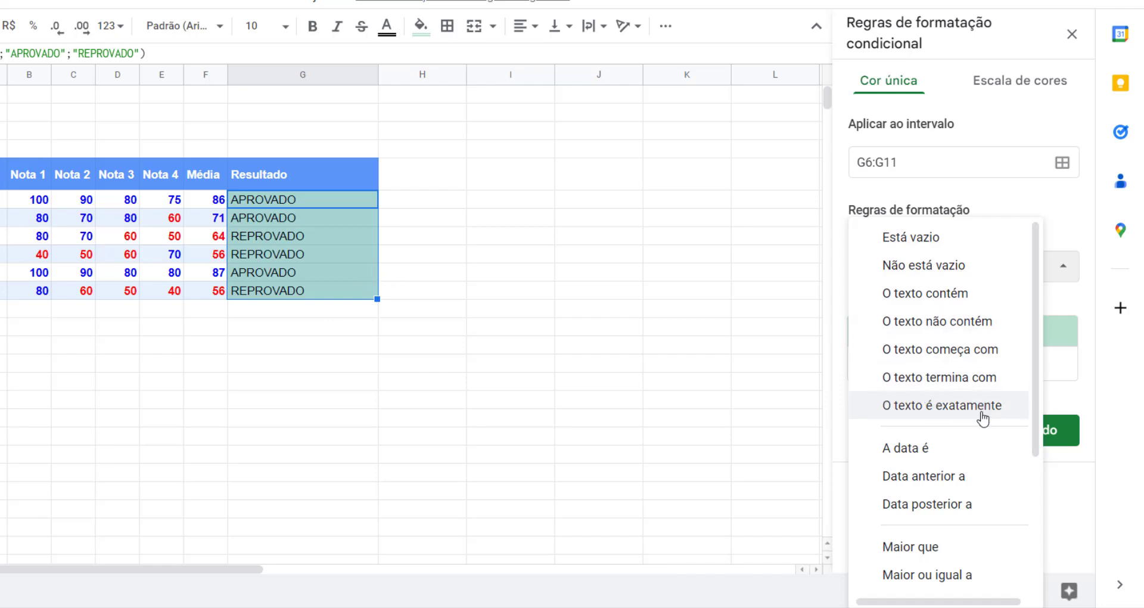
pyautogui.scroll(-3, 1001, 411)
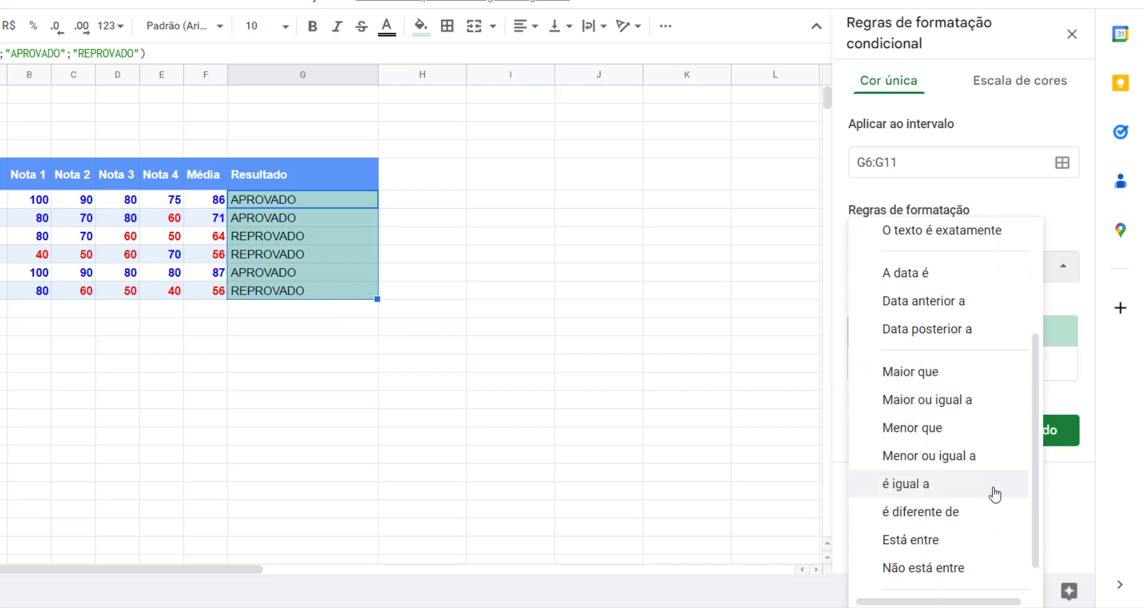
pyautogui.click(914, 484)
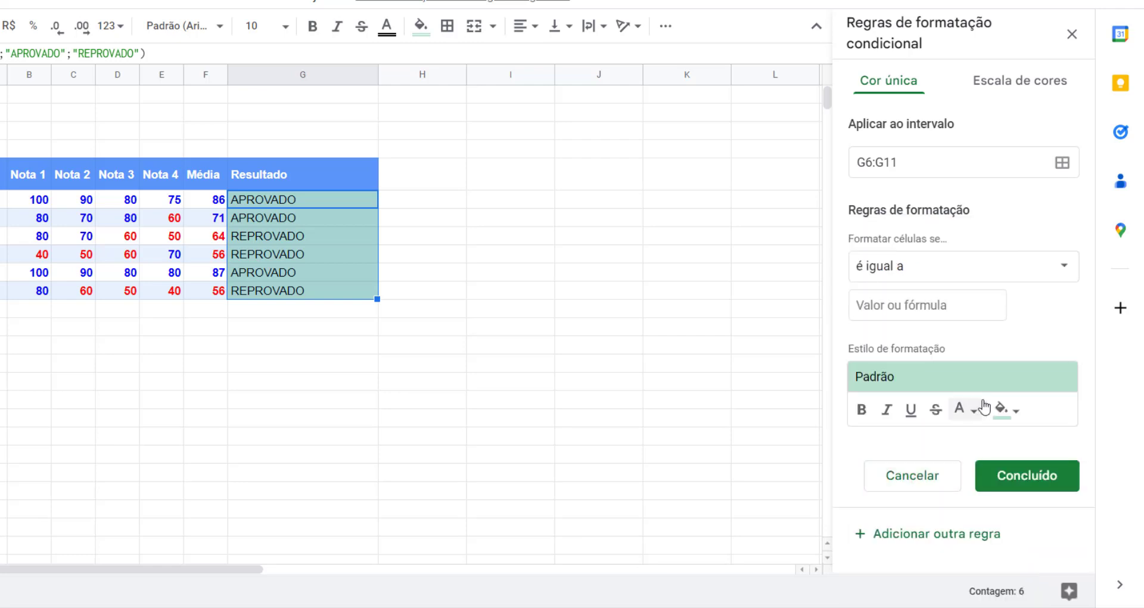
pyautogui.click(930, 306)
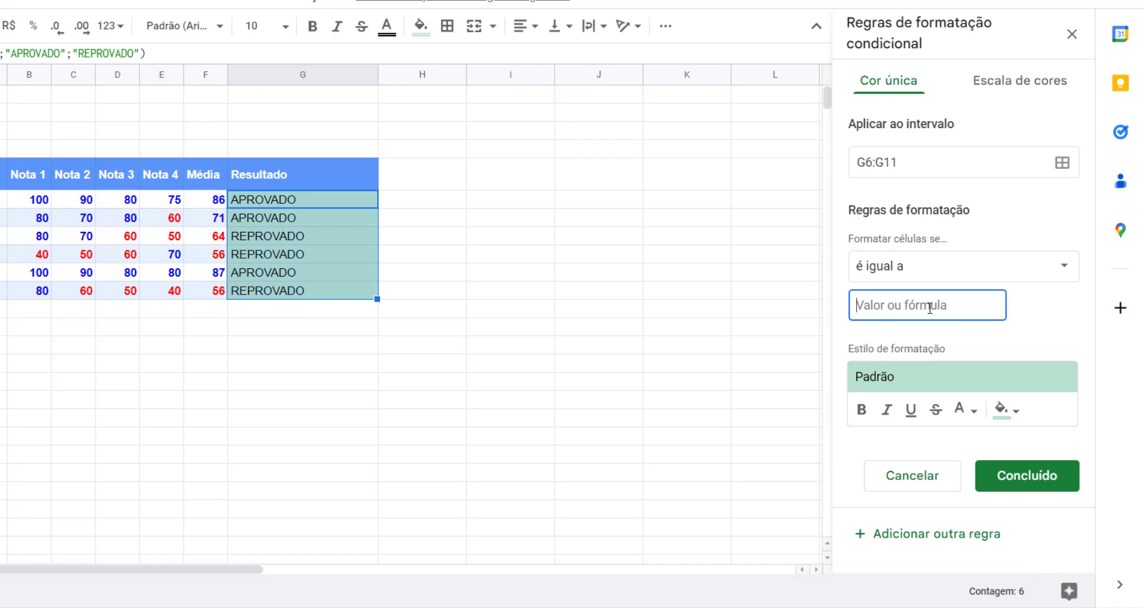
pyautogui.write('APROVADO')
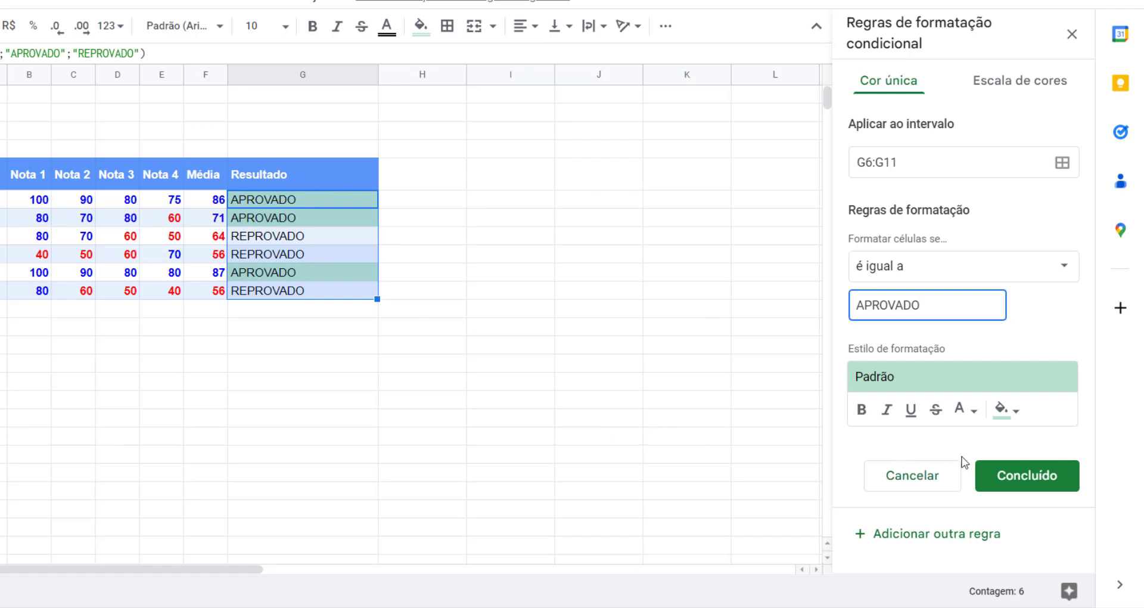
# - Give the APROVADO rule bold blue text and no fill colour
pyautogui.click(861, 409)
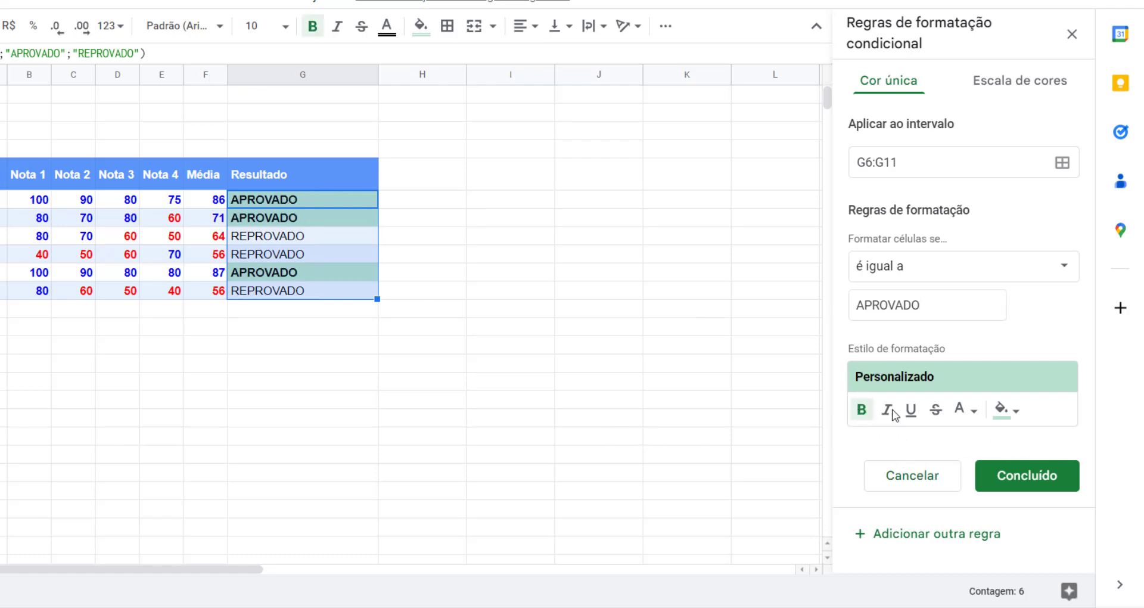
pyautogui.click(964, 409)
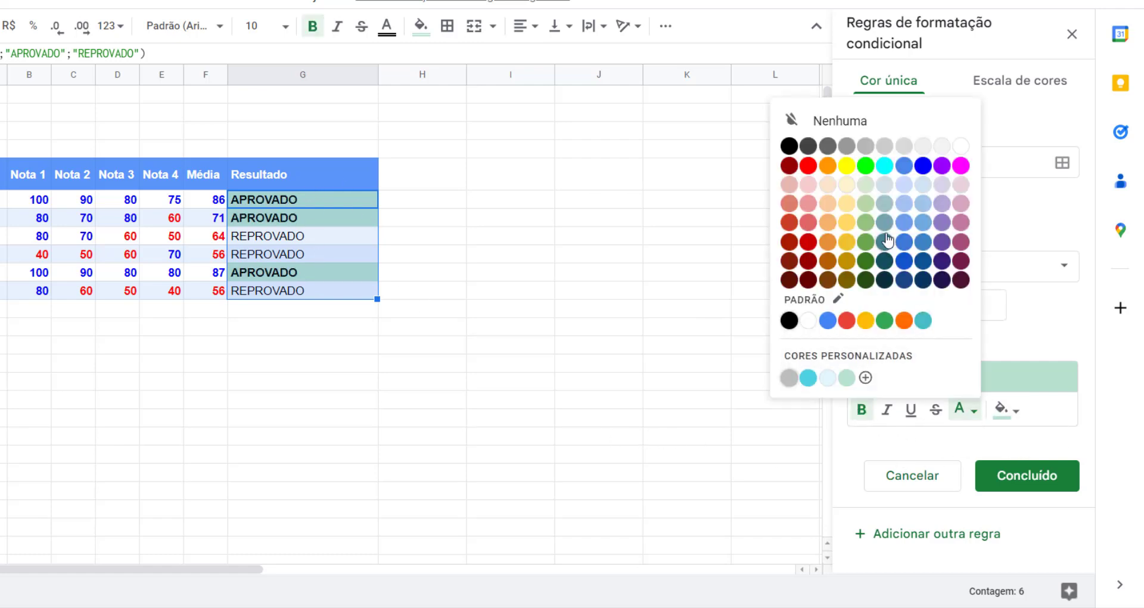
pyautogui.click(922, 167)
pyautogui.click(1006, 409)
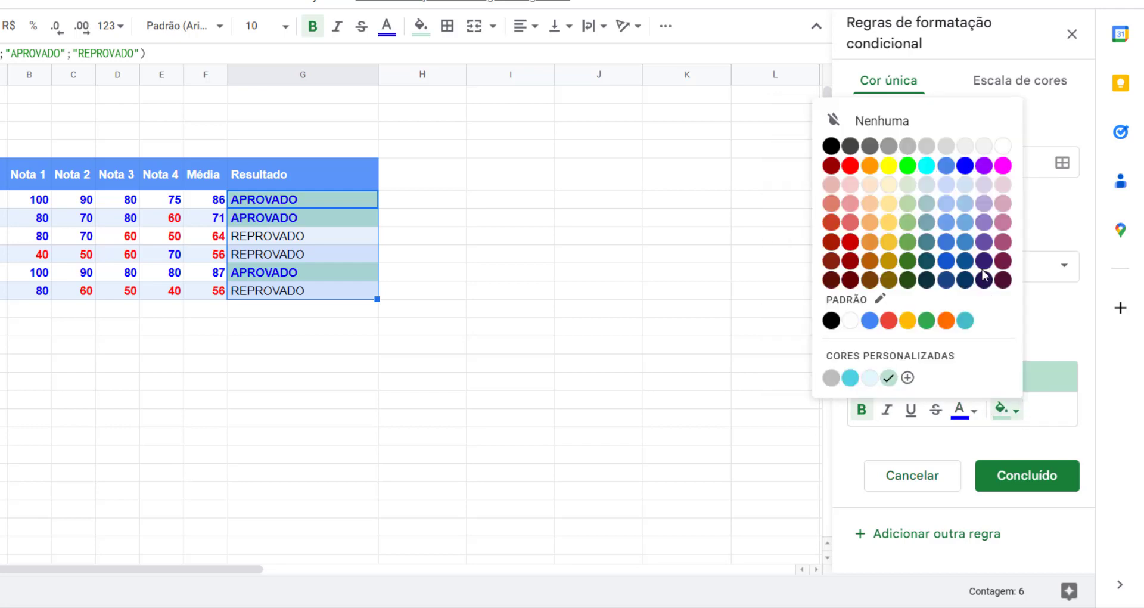
pyautogui.click(846, 122)
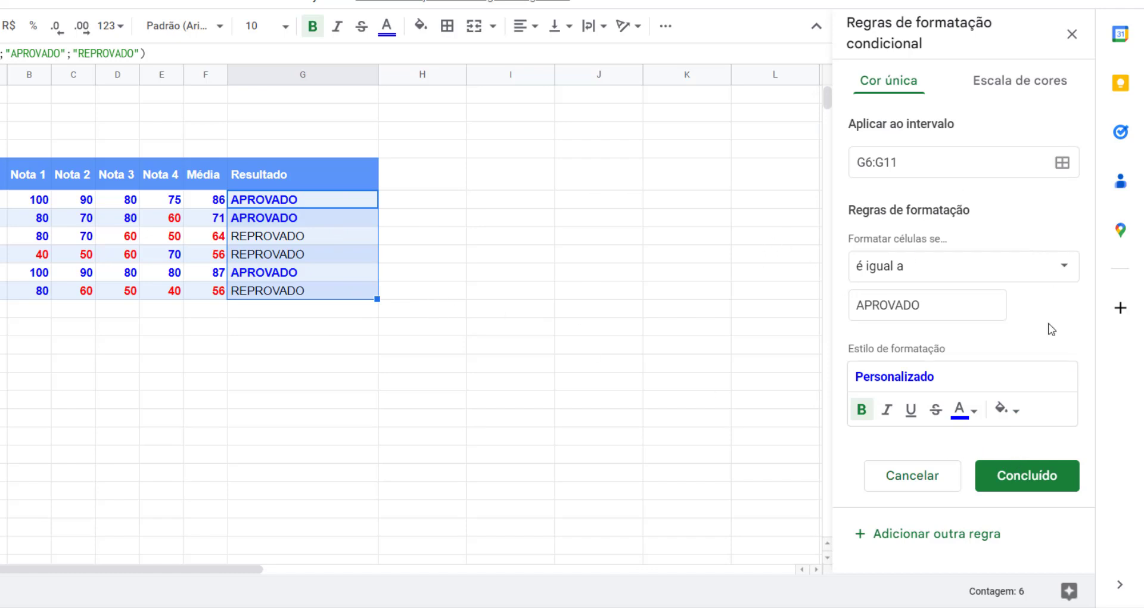
# - Save the APROVADO rule and add another rule for G6:G11 with the condition "é igual a" and the value REPROVADO
pyautogui.click(1026, 480)
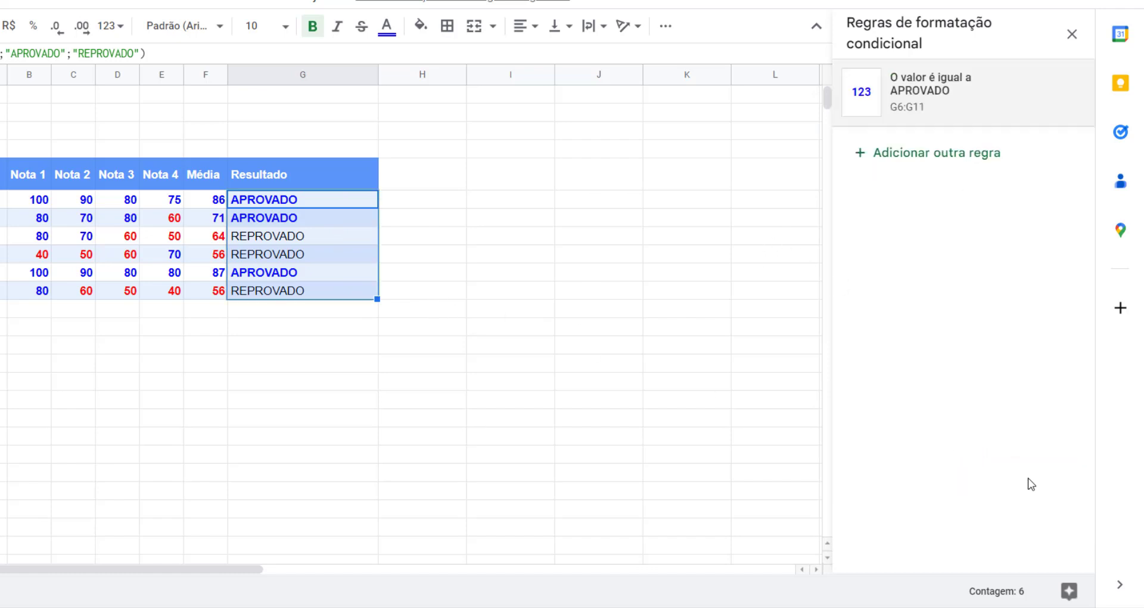
pyautogui.click(958, 162)
pyautogui.click(936, 277)
pyautogui.scroll(-3, 934, 294)
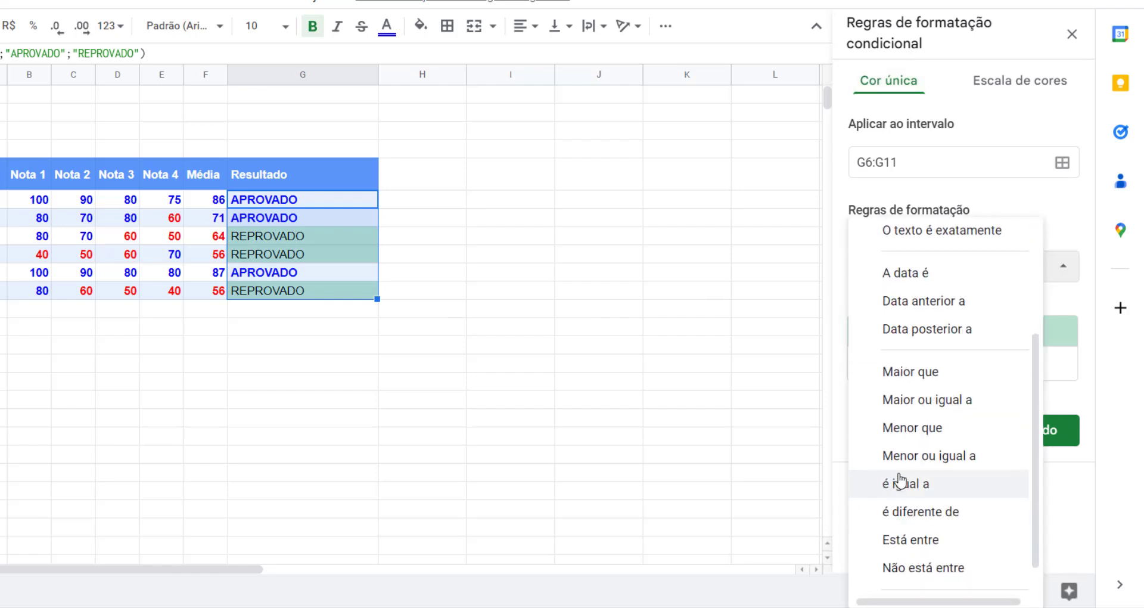
pyautogui.click(927, 485)
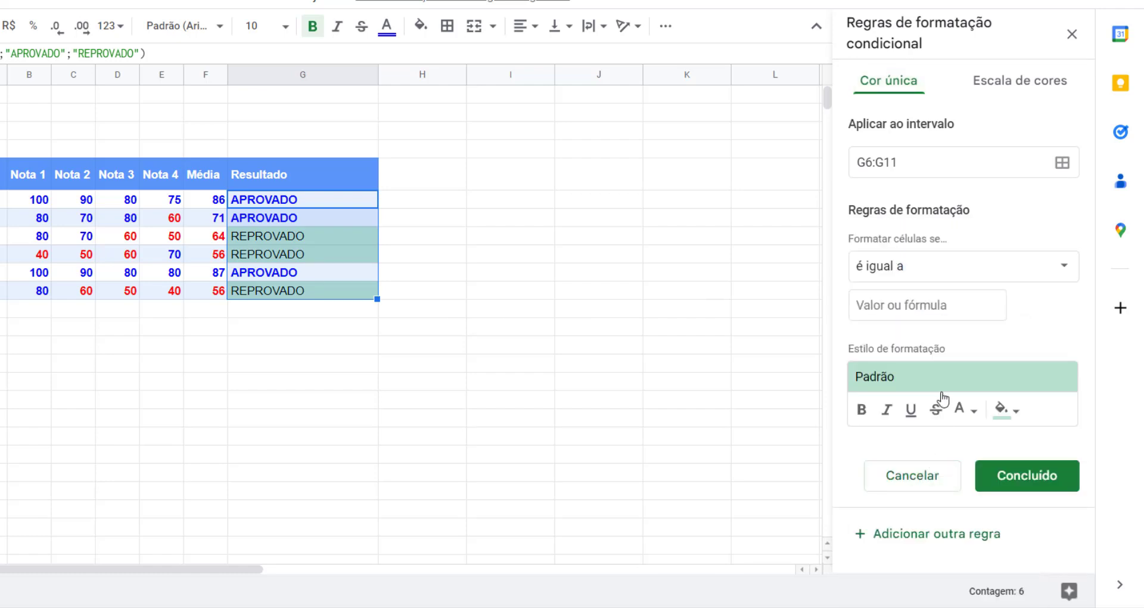
pyautogui.click(937, 314)
pyautogui.write('REPROV')
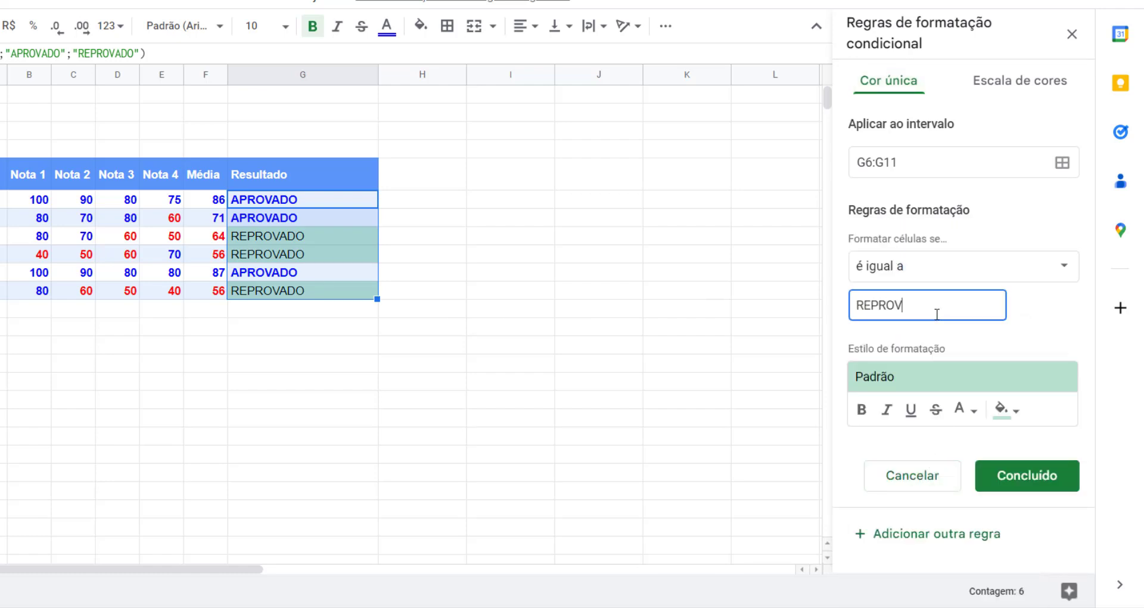
pyautogui.write('ADO')
# - Give the REPROVADO rule bold red text with no fill colour, and save the rule
pyautogui.click(861, 409)
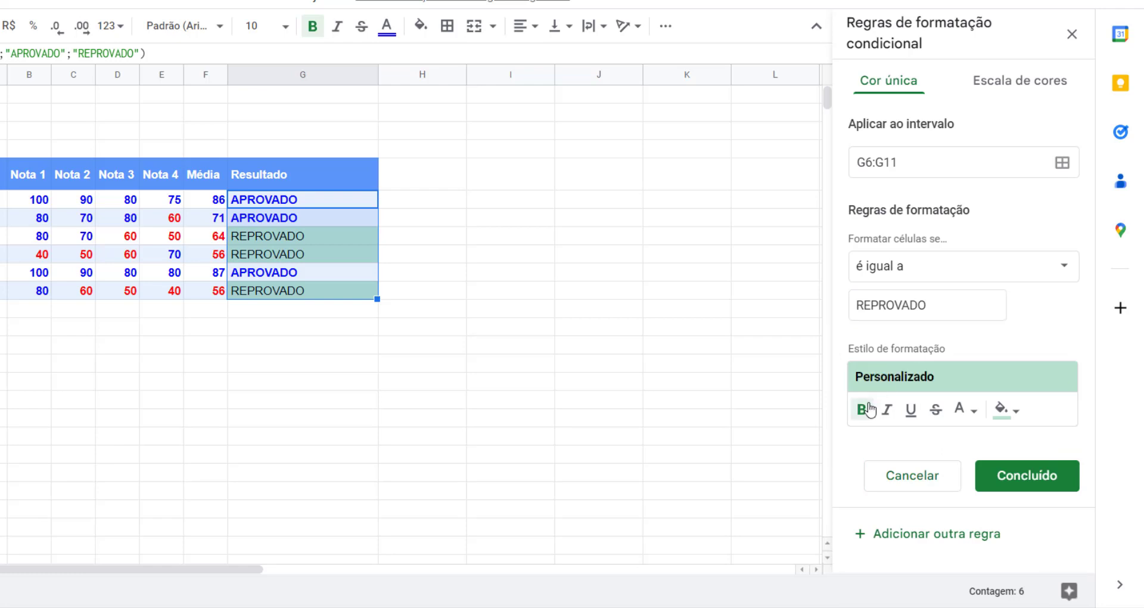
pyautogui.click(963, 410)
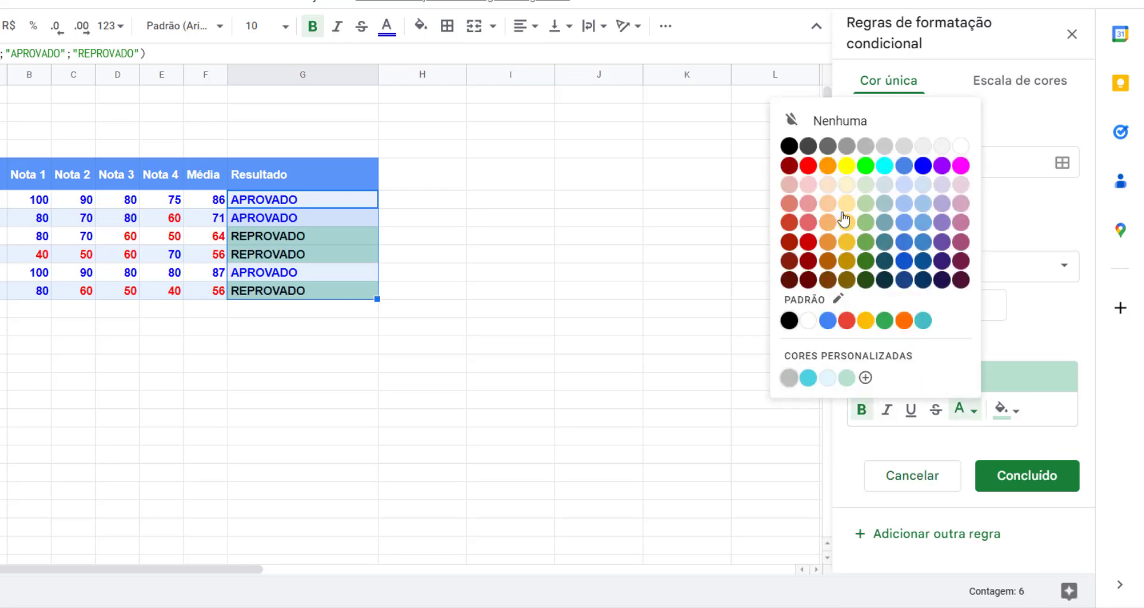
pyautogui.click(807, 165)
pyautogui.click(1005, 410)
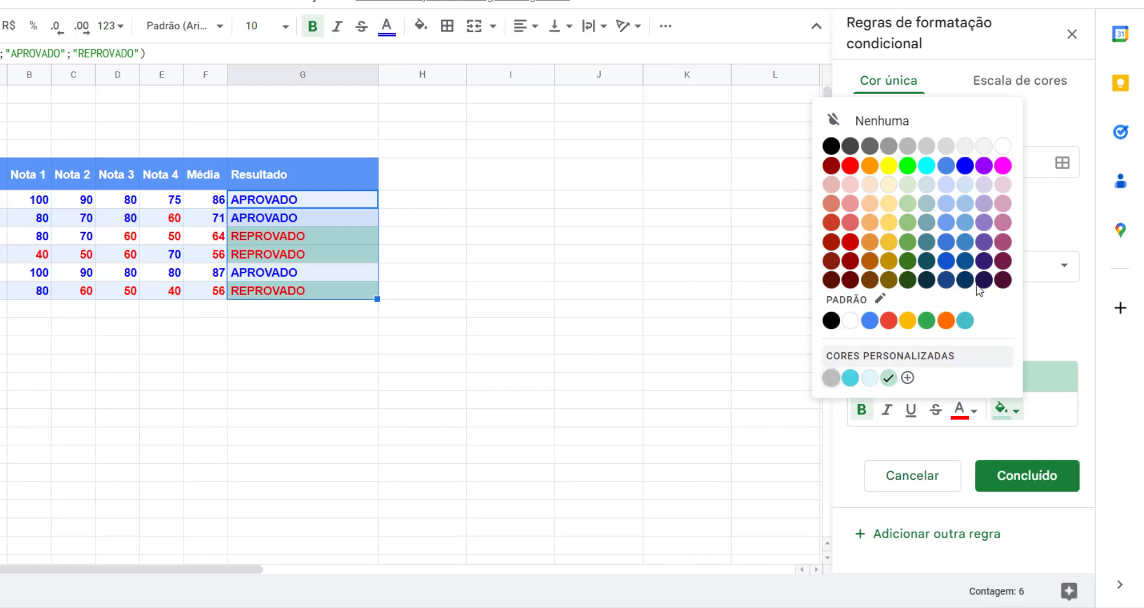
pyautogui.click(862, 122)
pyautogui.click(1021, 474)
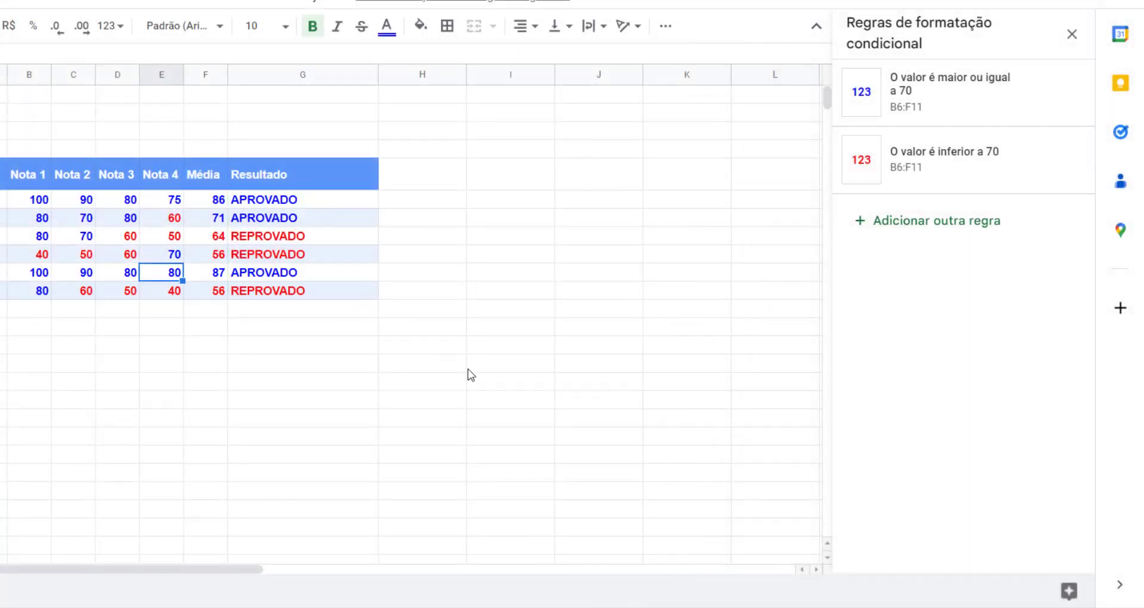
# - Test the result rules by clearing Nota 1 in B6, and re-enter 100 in that cell
pyautogui.click(37, 206)
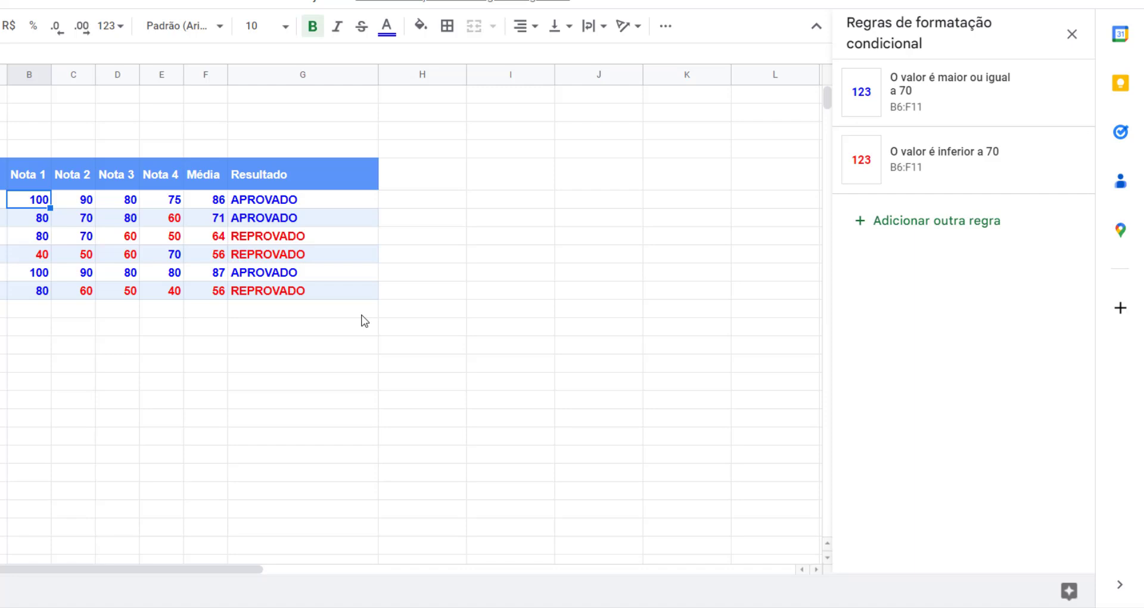
pyautogui.press('Delete')
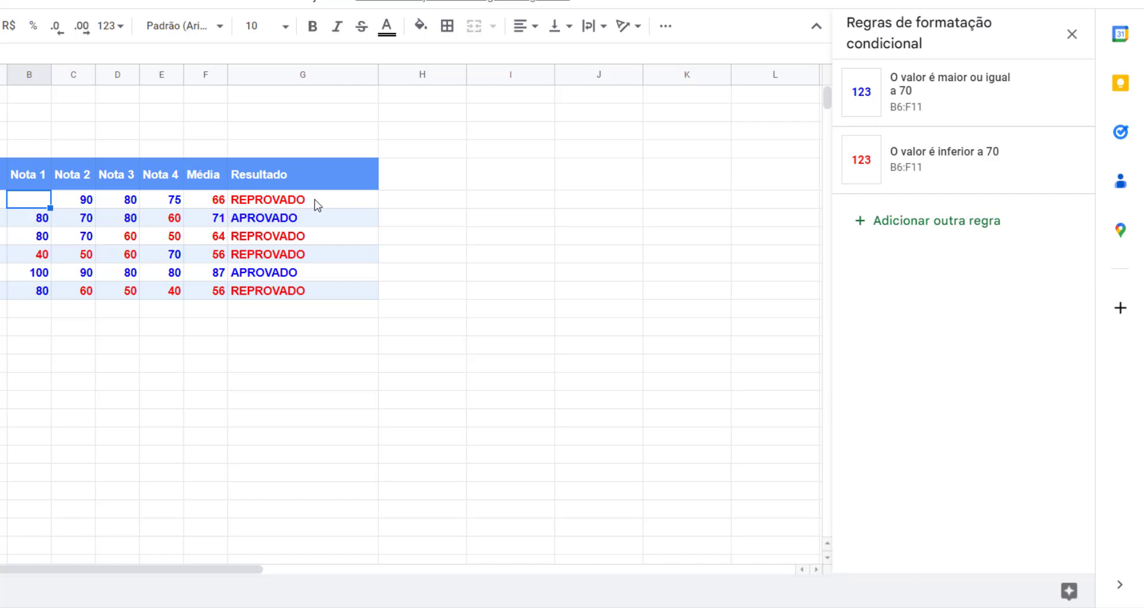
pyautogui.write('100')
pyautogui.press('Return')
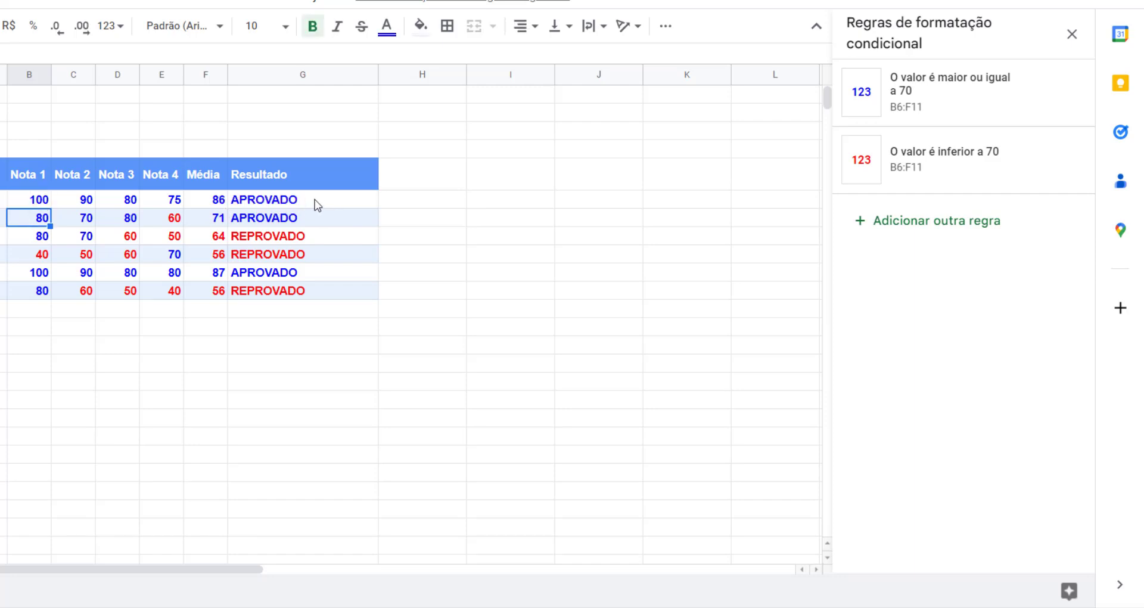
pyautogui.click(37, 201)
# - Review the conditional formatting rules applied to the Resultado cell G6, and close the rules
pyautogui.click(266, 201)
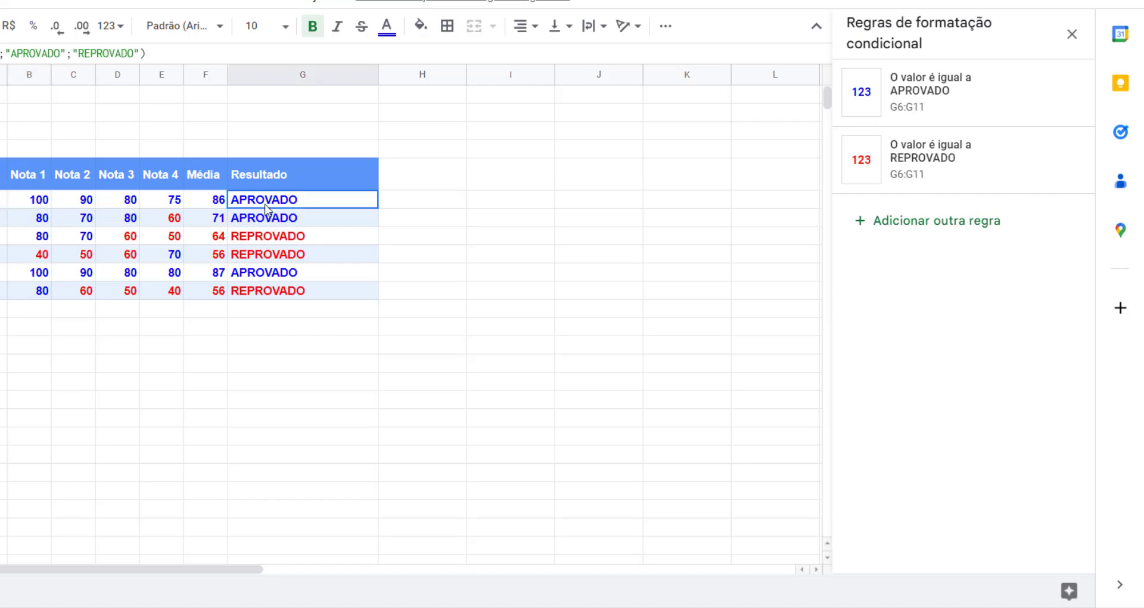
pyautogui.click(427, 258)
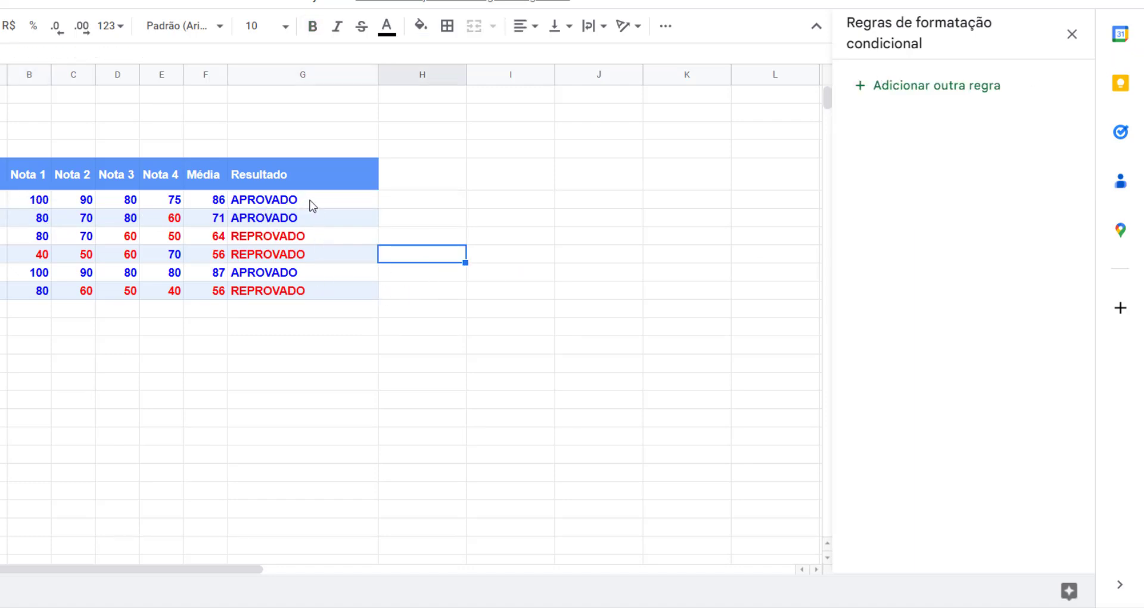
pyautogui.click(354, 205)
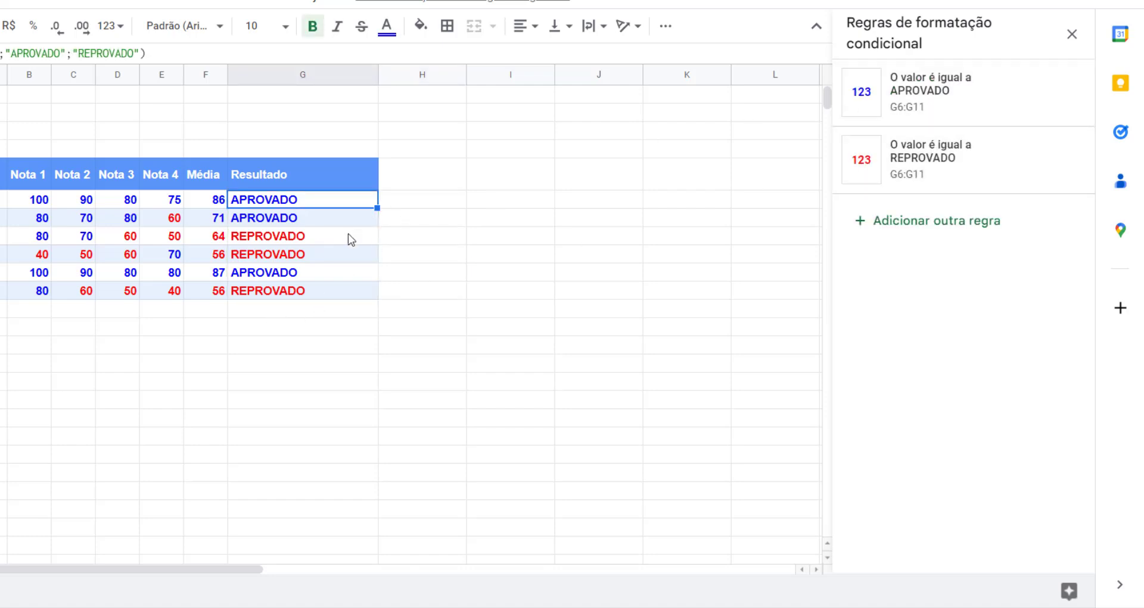
pyautogui.click(1071, 36)
pyautogui.click(399, 296)
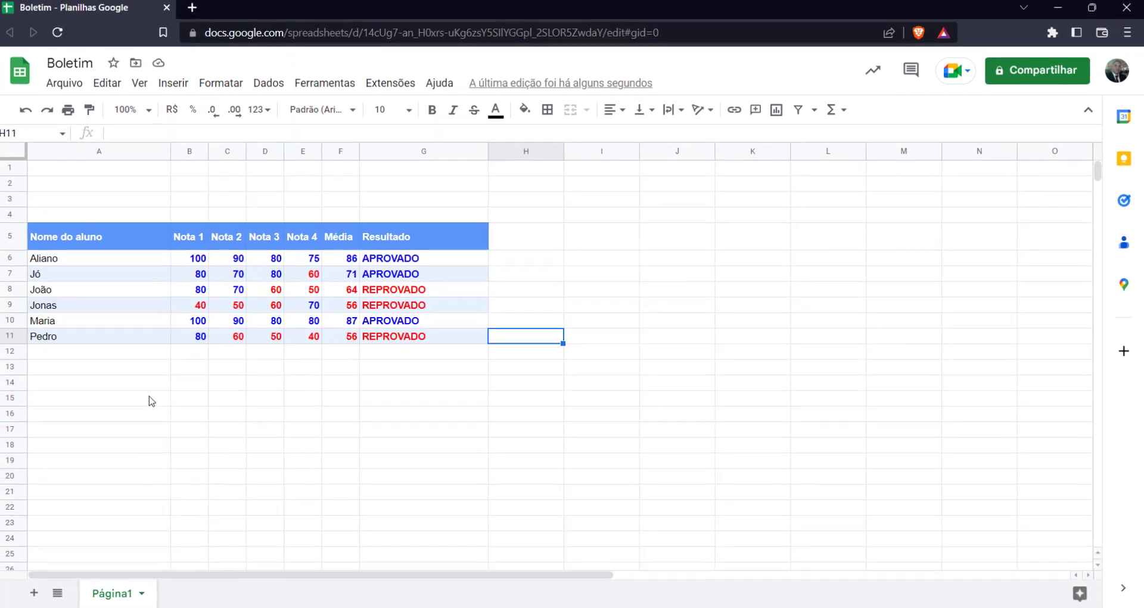
# - Enter the summary label "Maior nota" in A13, below the grade table
pyautogui.click(134, 373)
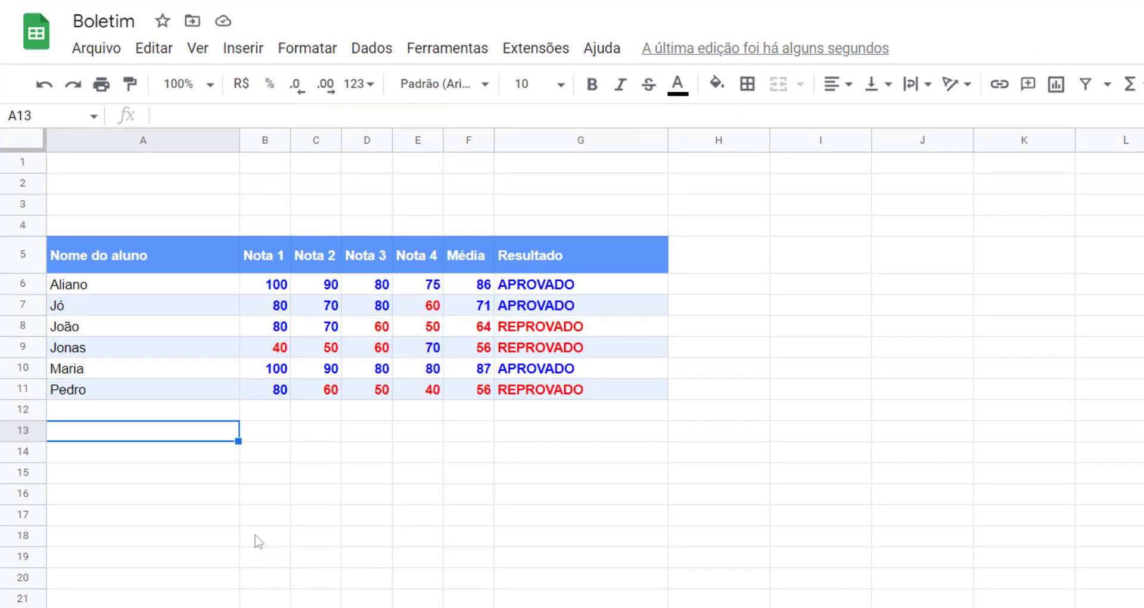
pyautogui.write('mA')
pyautogui.press('BackSpace')
pyautogui.press('BackSpace')
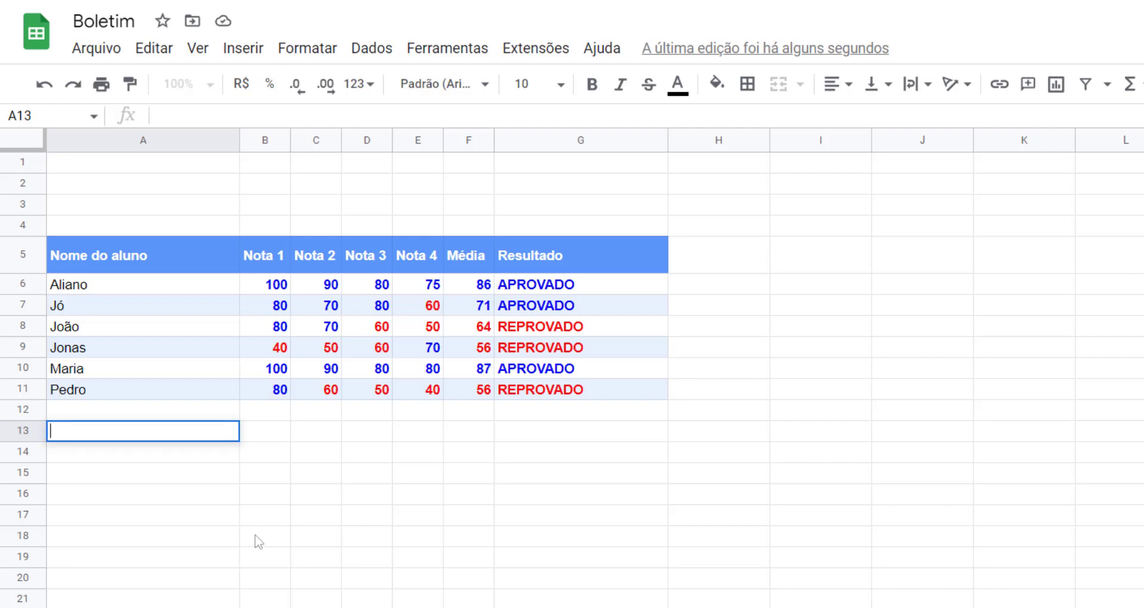
pyautogui.write('Mairo')
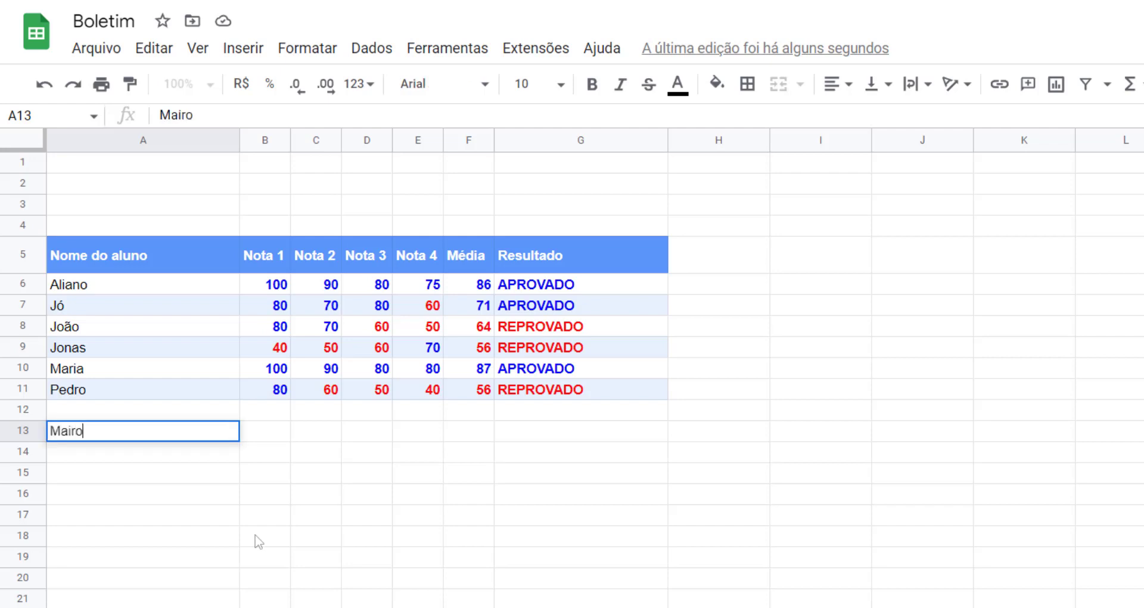
pyautogui.press('BackSpace')
pyautogui.press('BackSpace')
pyautogui.write('or')
pyautogui.press('Return')
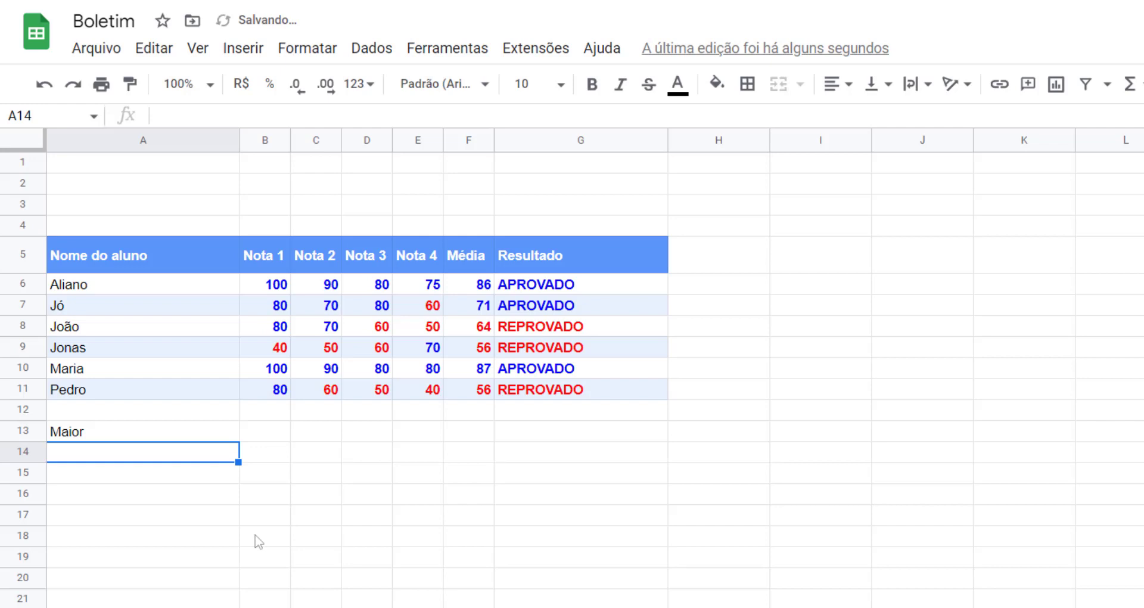
pyautogui.press('Up')
pyautogui.press('Down')
pyautogui.press('Up')
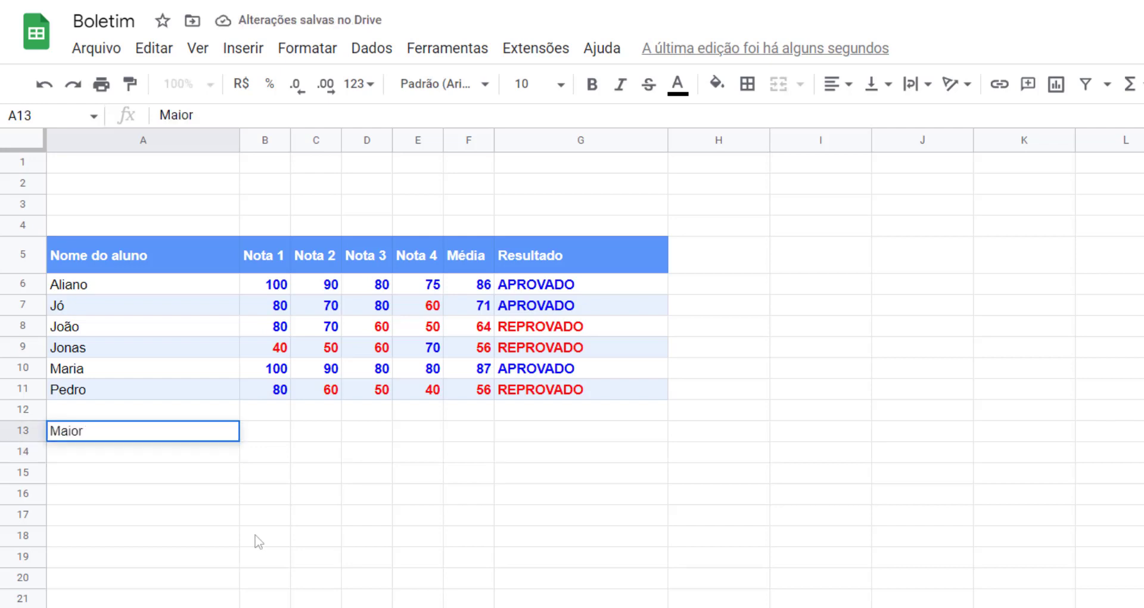
pyautogui.write('nota')
pyautogui.press('Return')
# - Enter the summary labels "Menor nota" in A14 and "Média da turma" in A15
pyautogui.write('Mai')
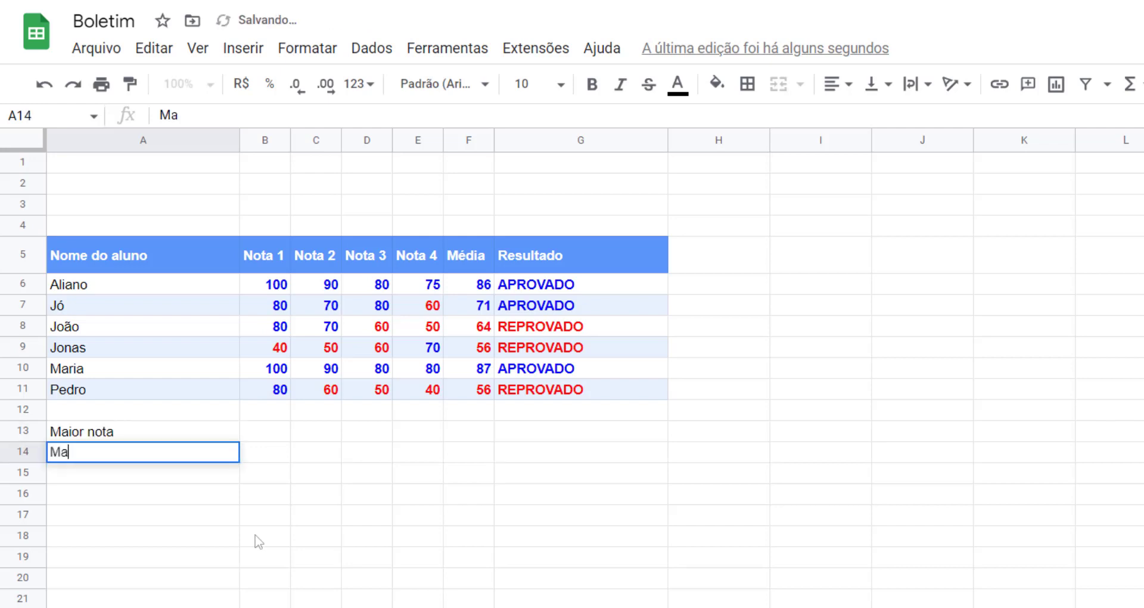
pyautogui.press('BackSpace')
pyautogui.press('BackSpace')
pyautogui.press('BackSpace')
pyautogui.write('enor')
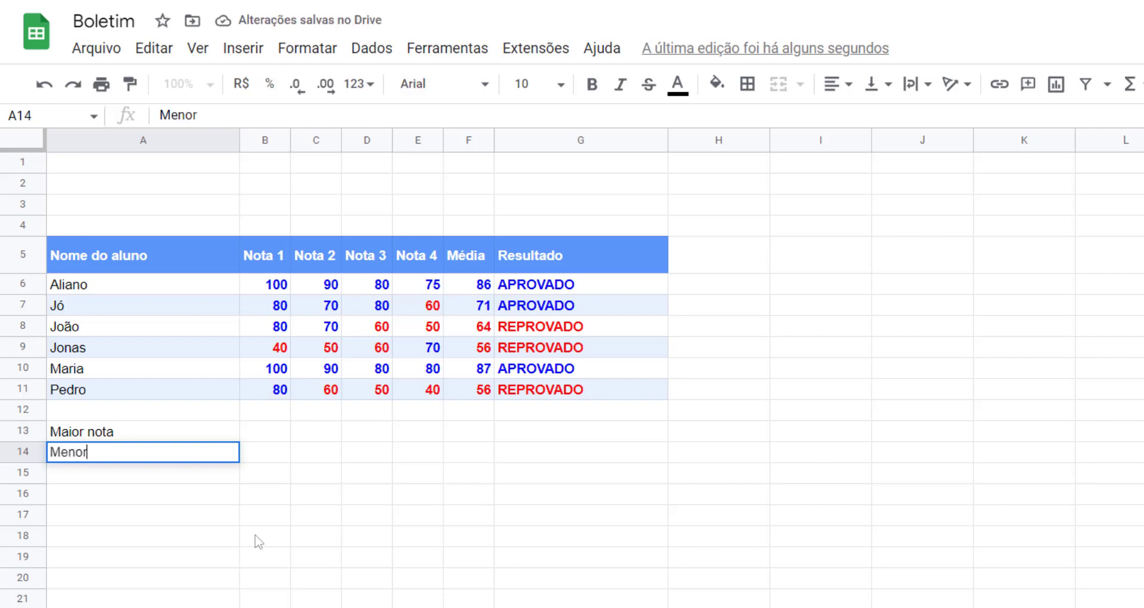
pyautogui.write(' nota')
pyautogui.press('Return')
pyautogui.write('Média ')
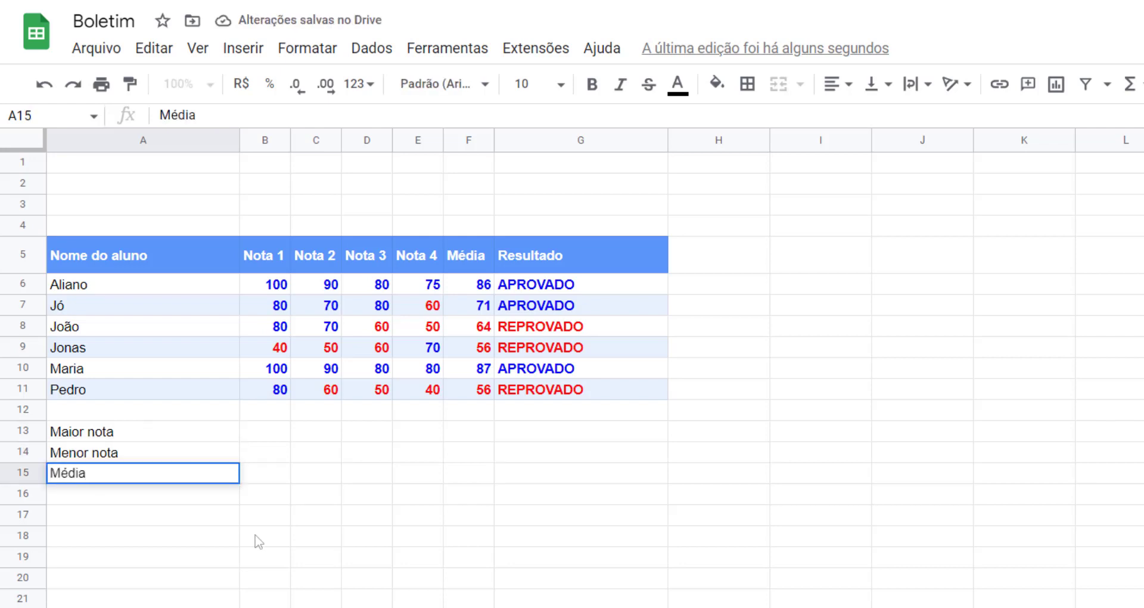
pyautogui.write('da turma')
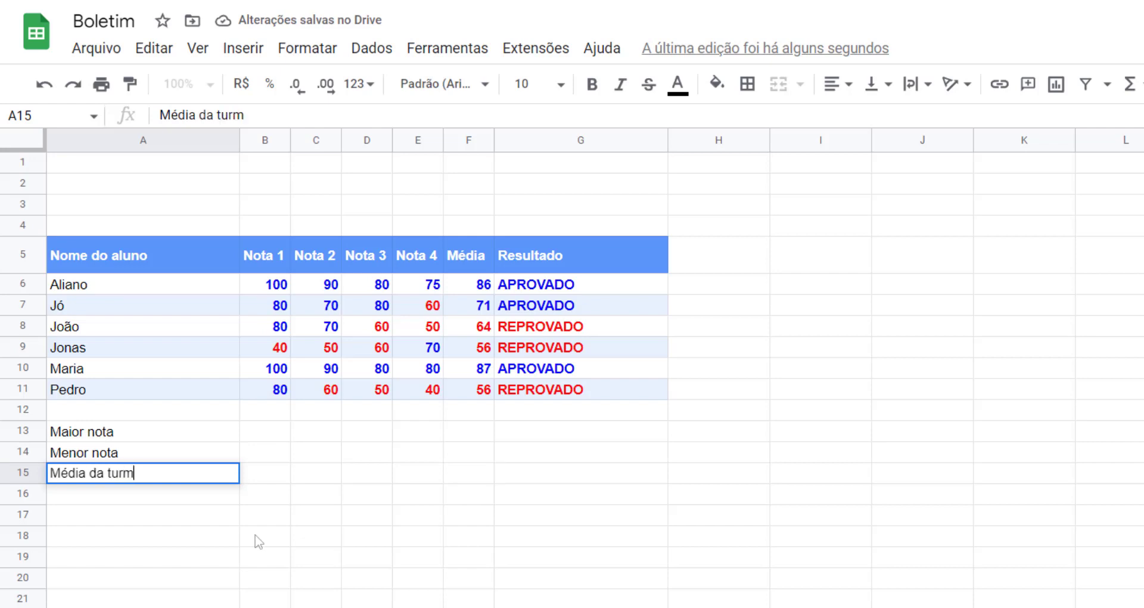
pyautogui.press('Return')
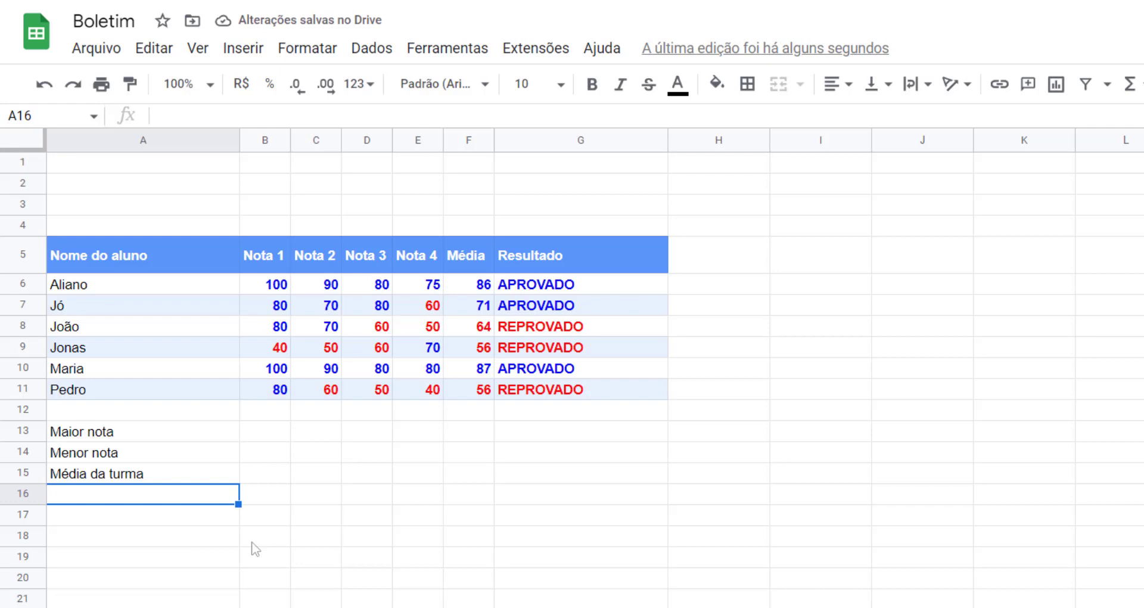
# - Enter the summary label "Nº de Aprovados" in A16
pyautogui.write('C')
pyautogui.press('BackSpace')
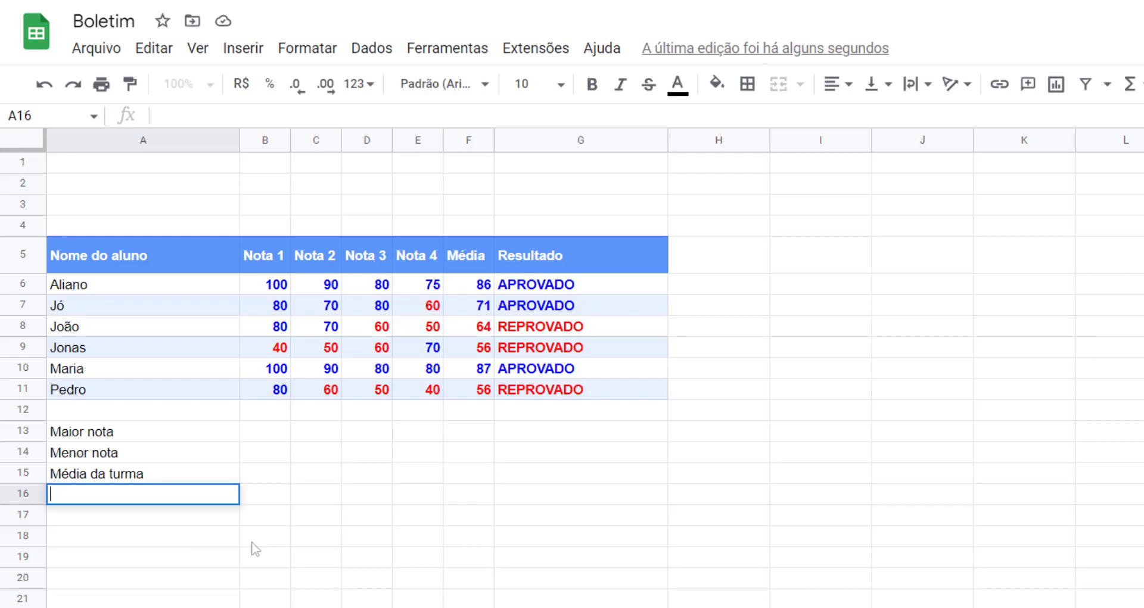
pyautogui.write('Nº')
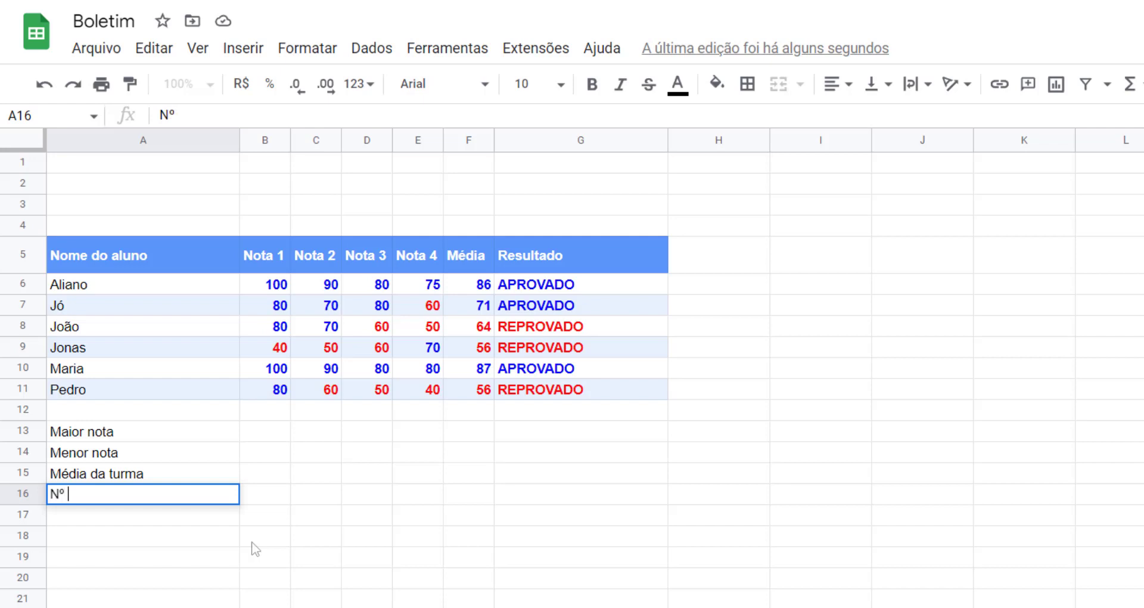
pyautogui.write(' de Aprovados')
pyautogui.press('Return')
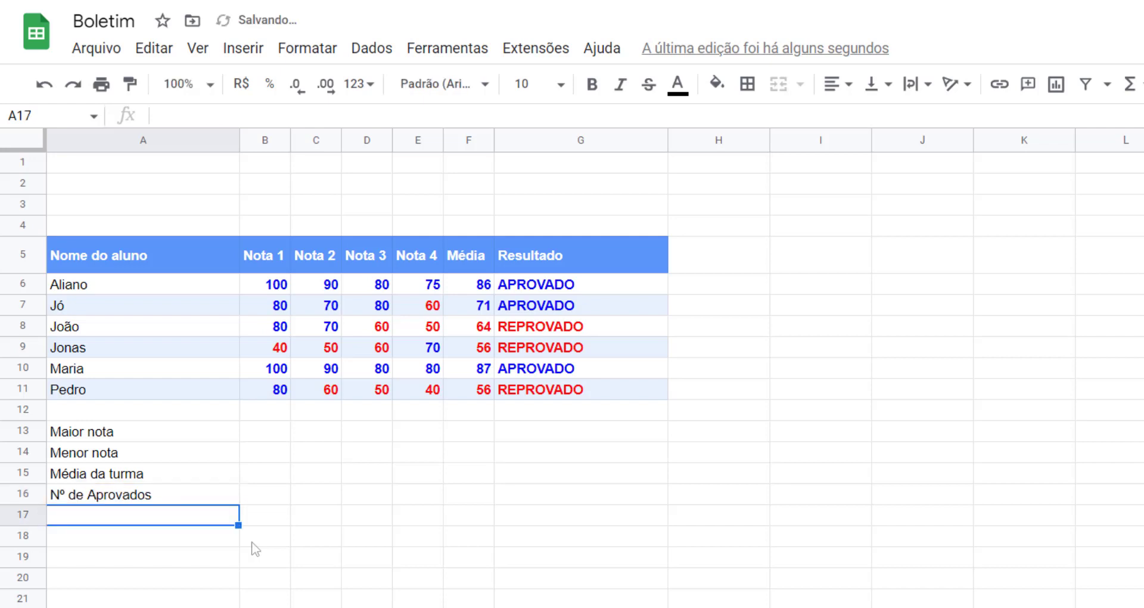
# - Enter the summary label "Nº de Reprovados" in A17
pyautogui.write('N')
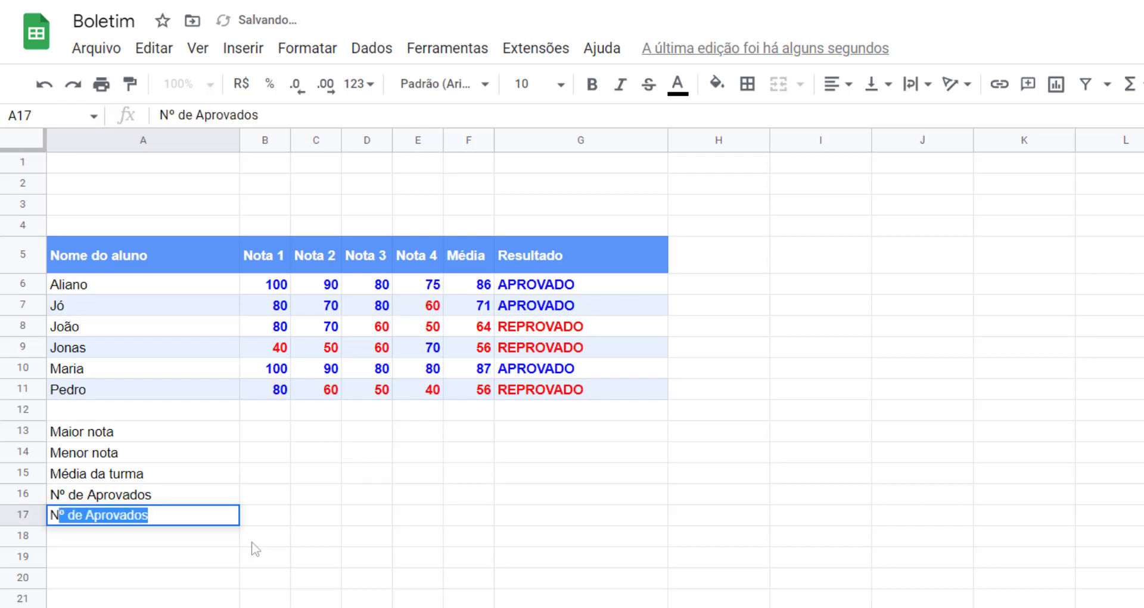
pyautogui.write('/')
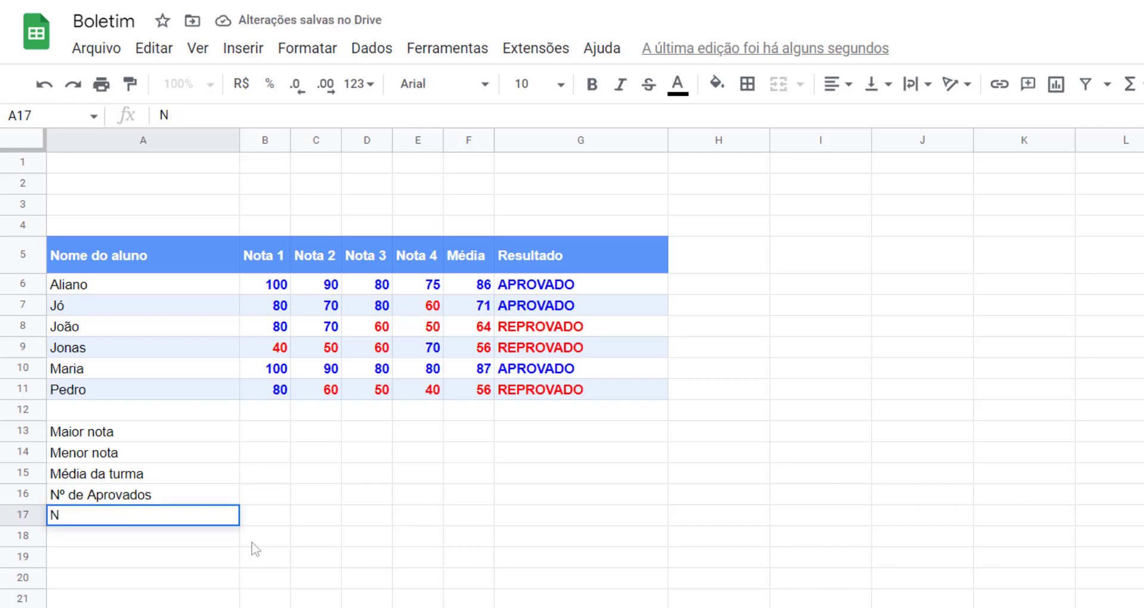
pyautogui.write('º de Re')
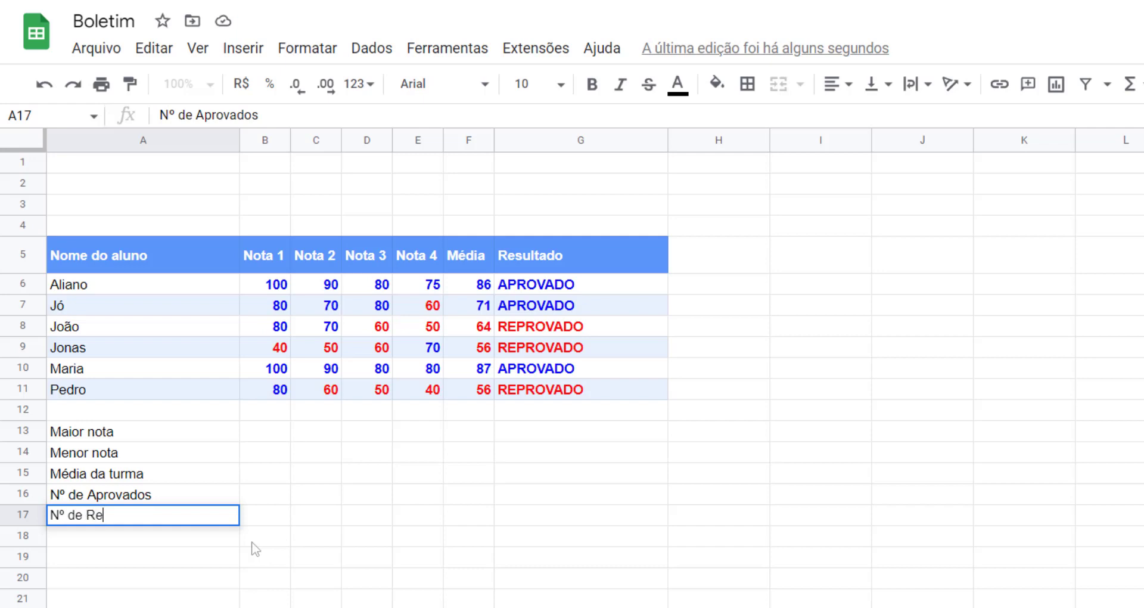
pyautogui.write('provador')
pyautogui.press('Return')
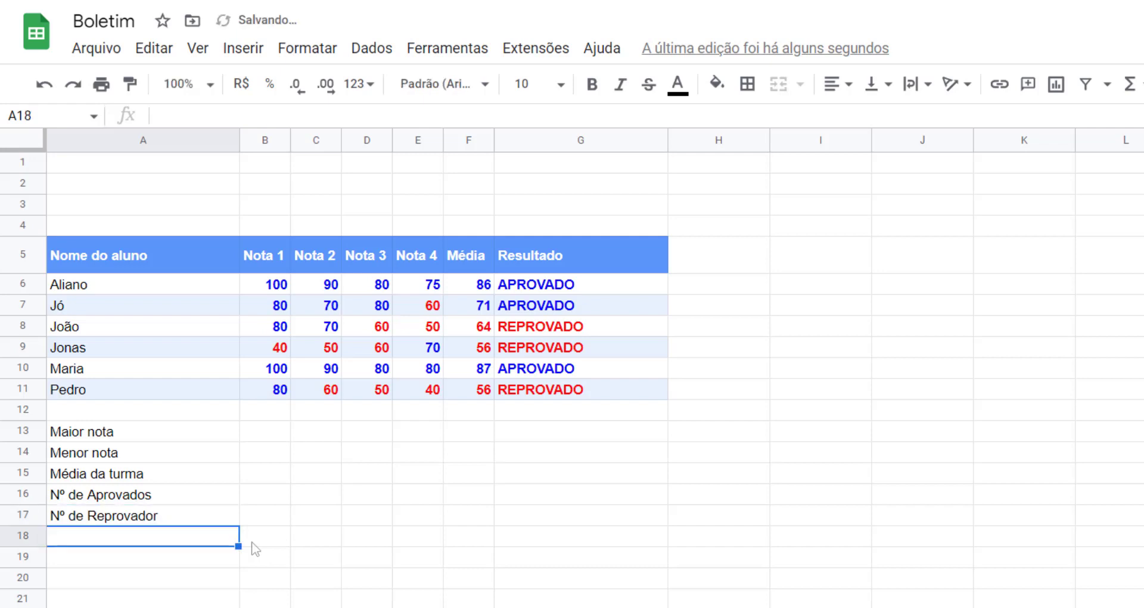
pyautogui.press('Up')
pyautogui.press('Return')
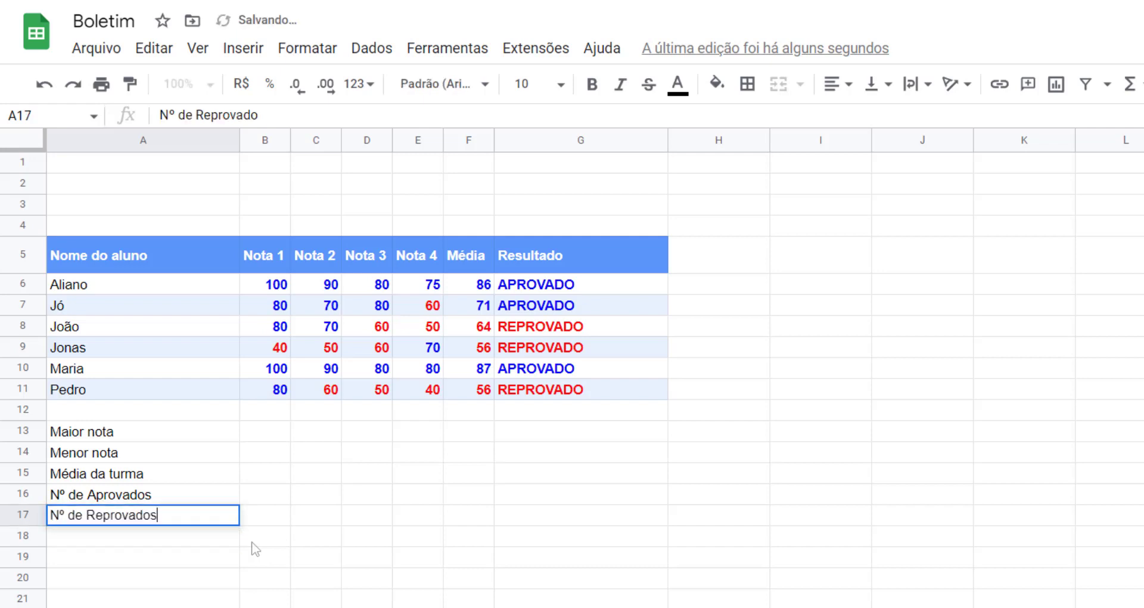
pyautogui.press('Return')
# - Enter a MÁXIMO formula over the grades B6:E11 in B13, beside "Maior nota"
pyautogui.click(253, 431)
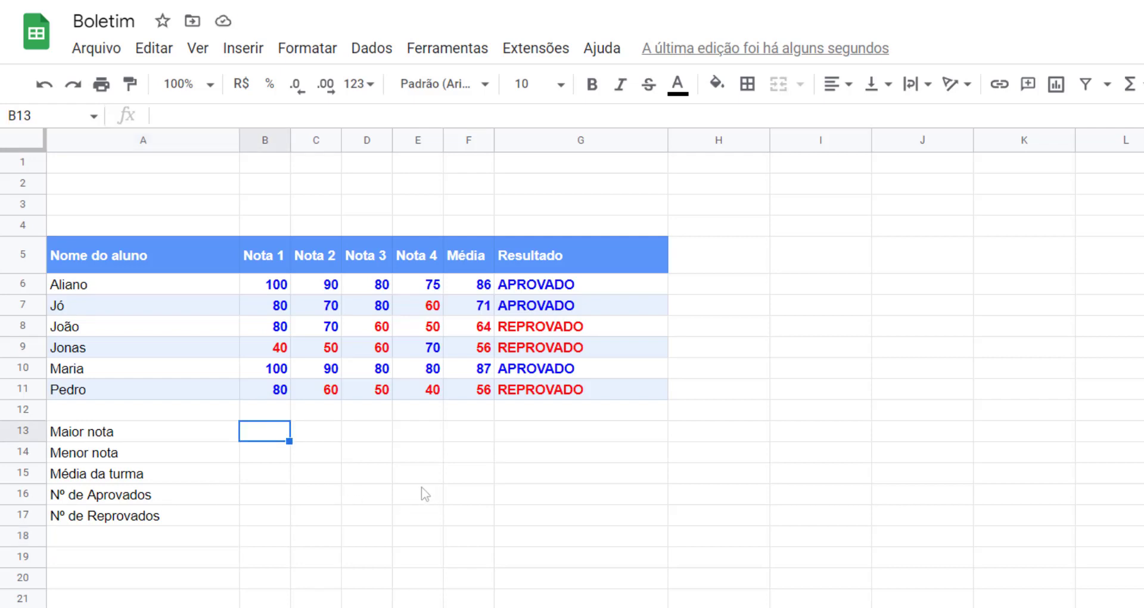
pyautogui.write('=')
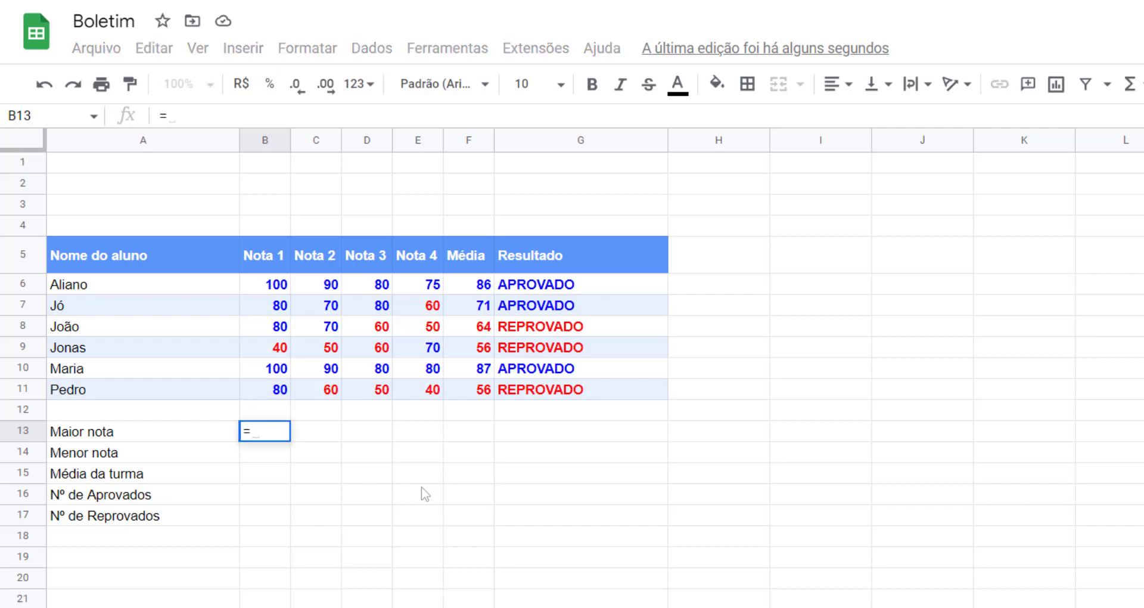
pyautogui.write('máx')
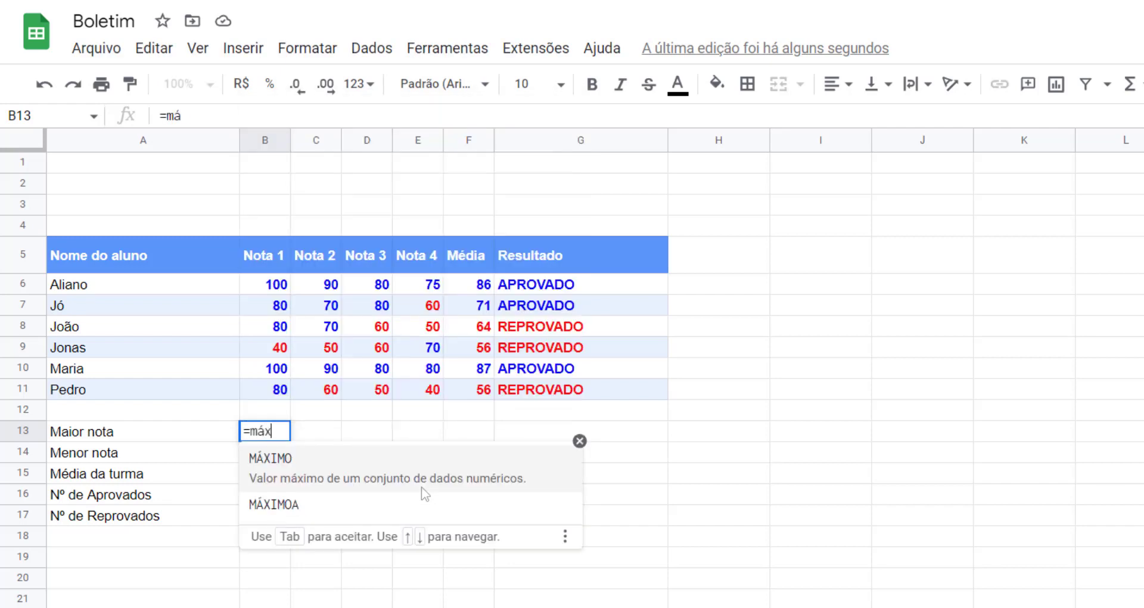
pyautogui.press('Tab')
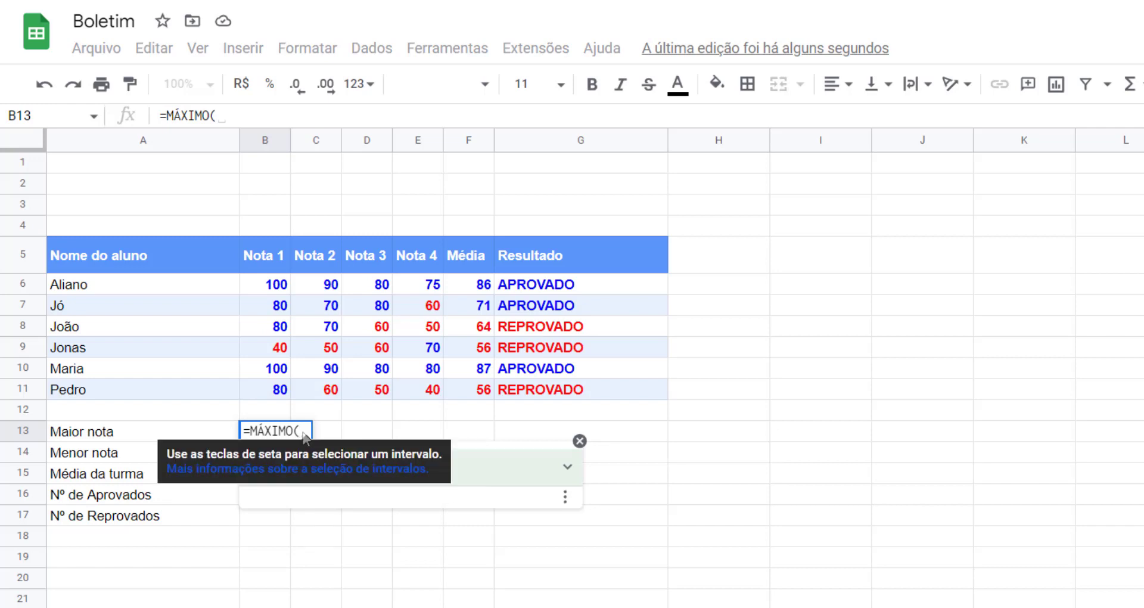
pyautogui.press('BackSpace')
pyautogui.press('BackSpace')
pyautogui.press('BackSpace')
pyautogui.press('BackSpace')
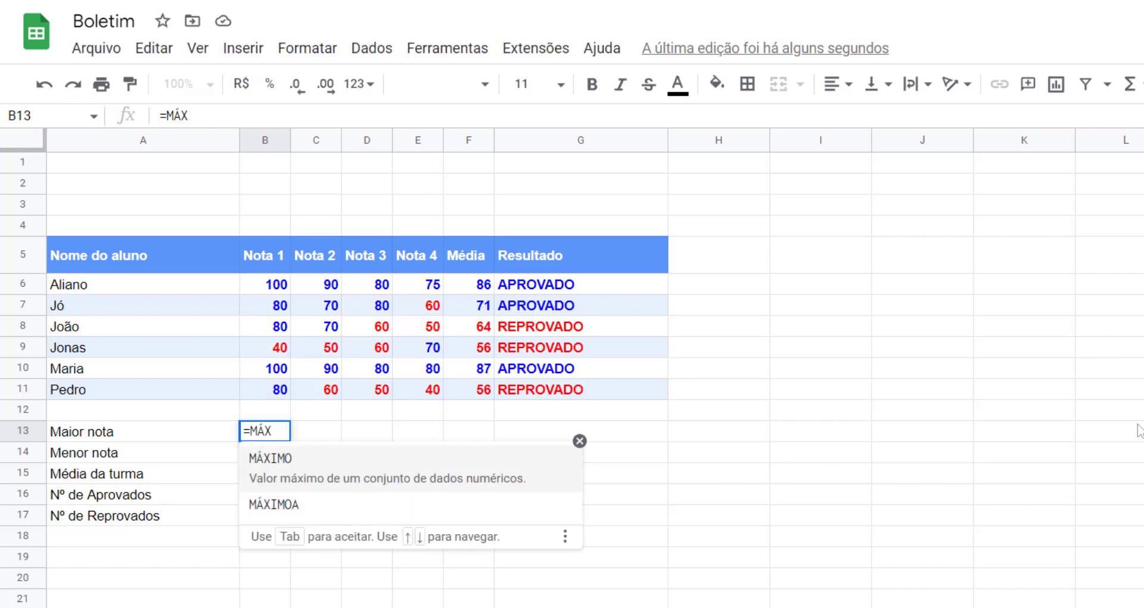
pyautogui.press('Tab')
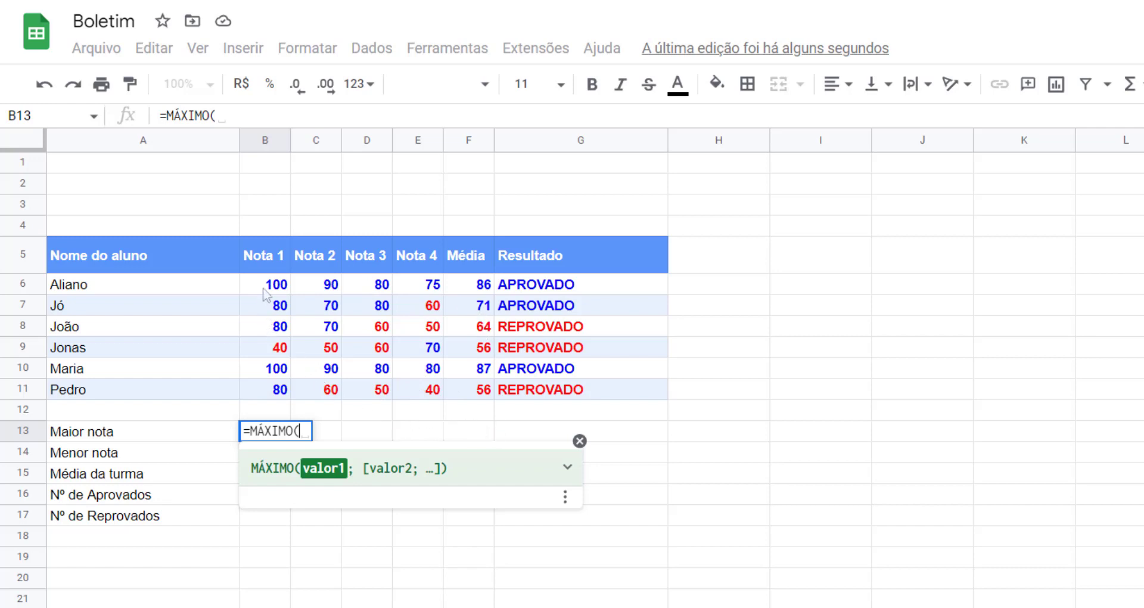
pyautogui.moveTo(264, 286); pyautogui.dragTo(427, 394)
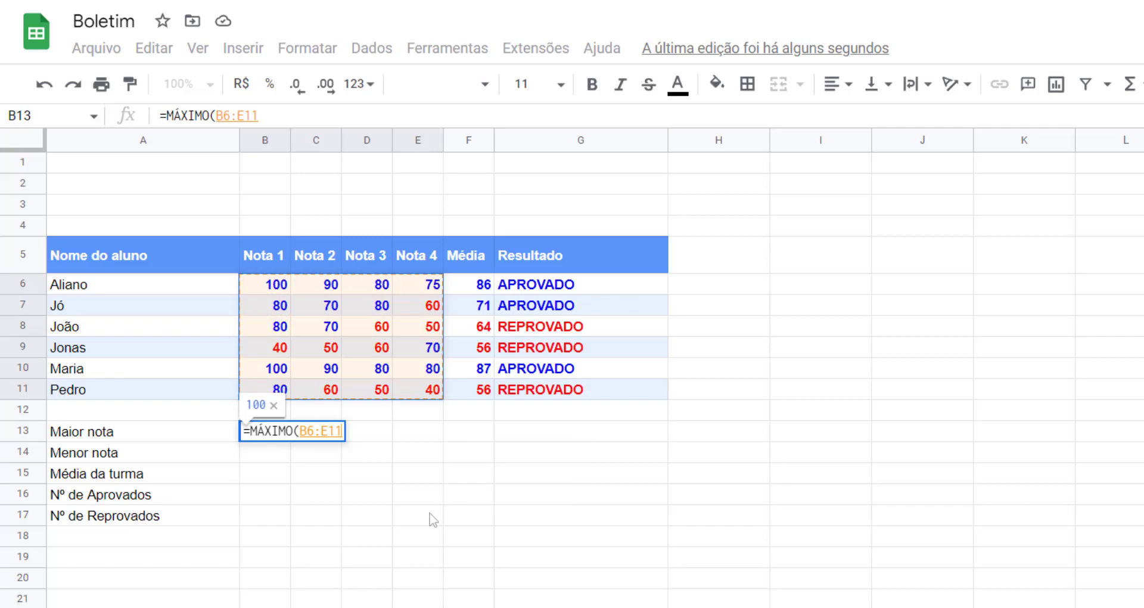
pyautogui.press('Return')
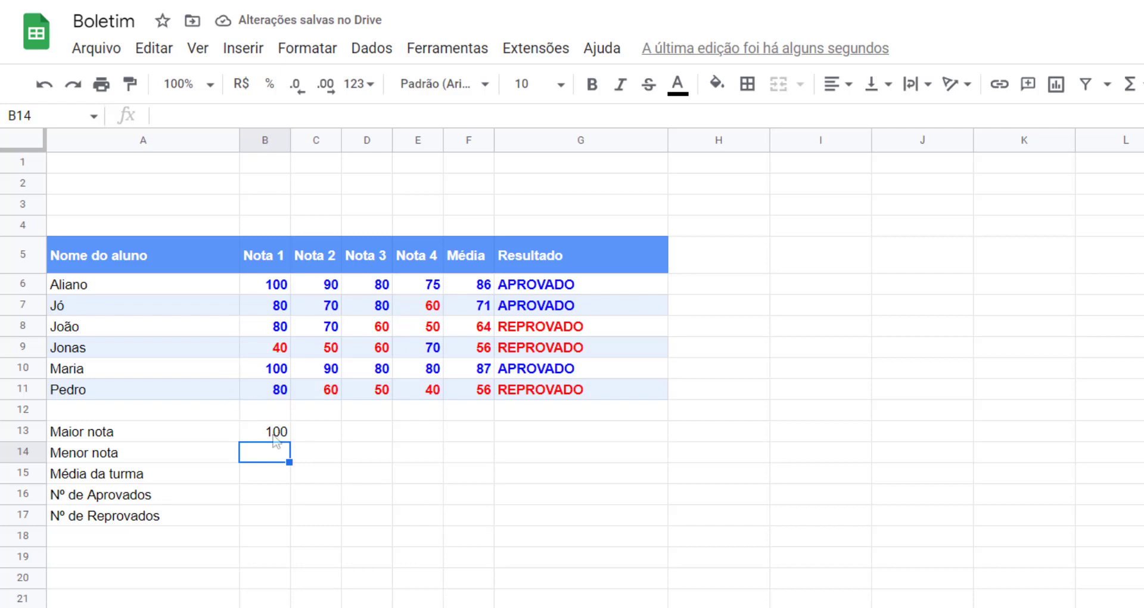
# - Enter a MÍNIMO formula over the grades B6:E11 in B14, beside "Menor nota"
pyautogui.click(275, 435)
pyautogui.click(271, 458)
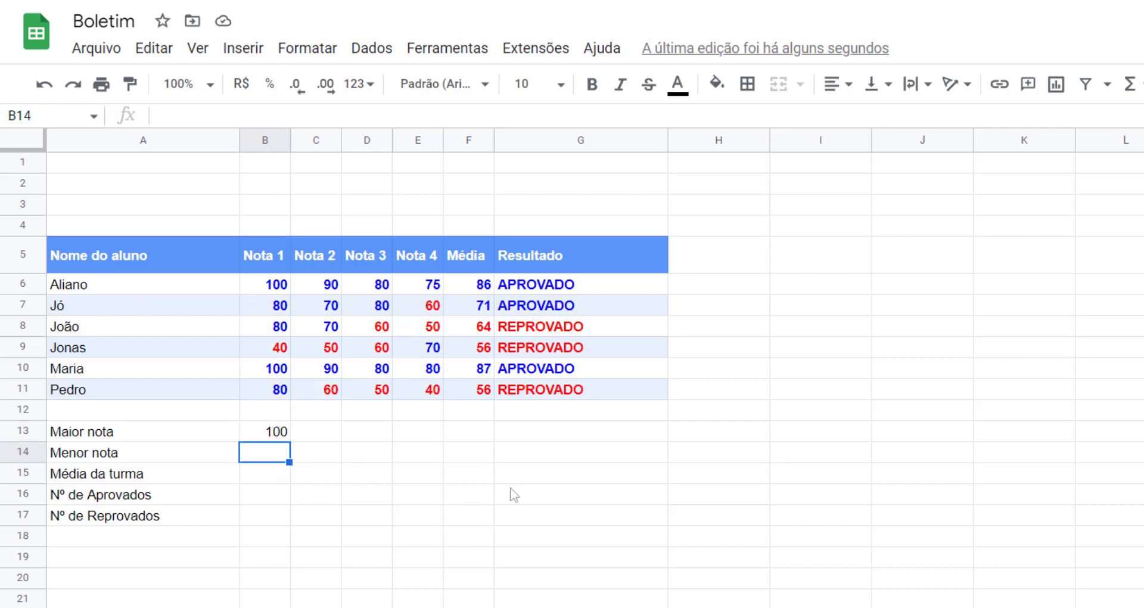
pyautogui.write('=')
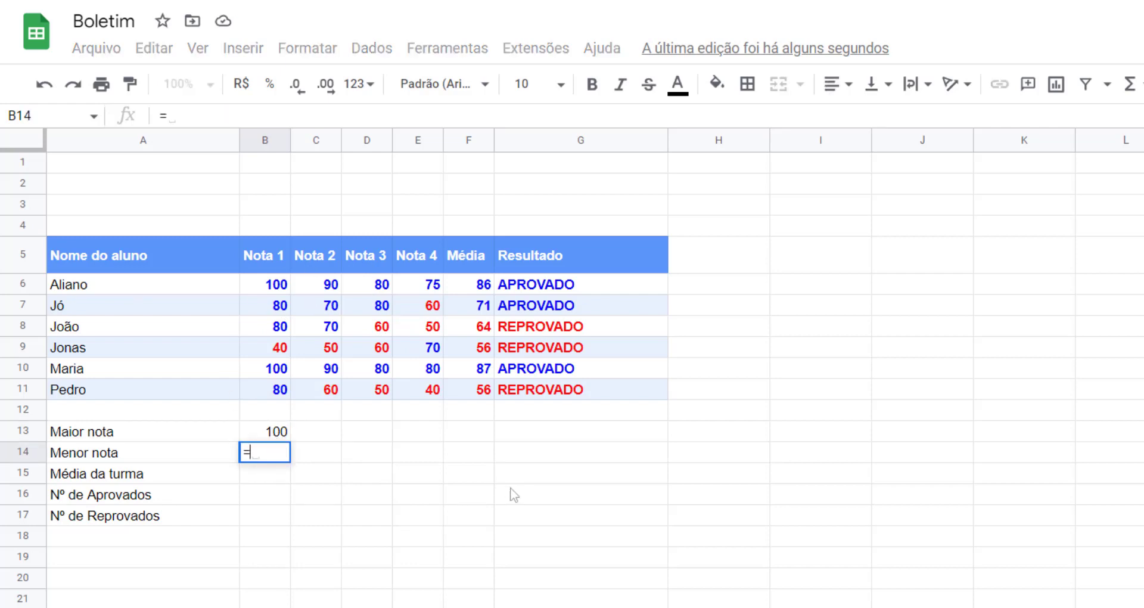
pyautogui.write('mí')
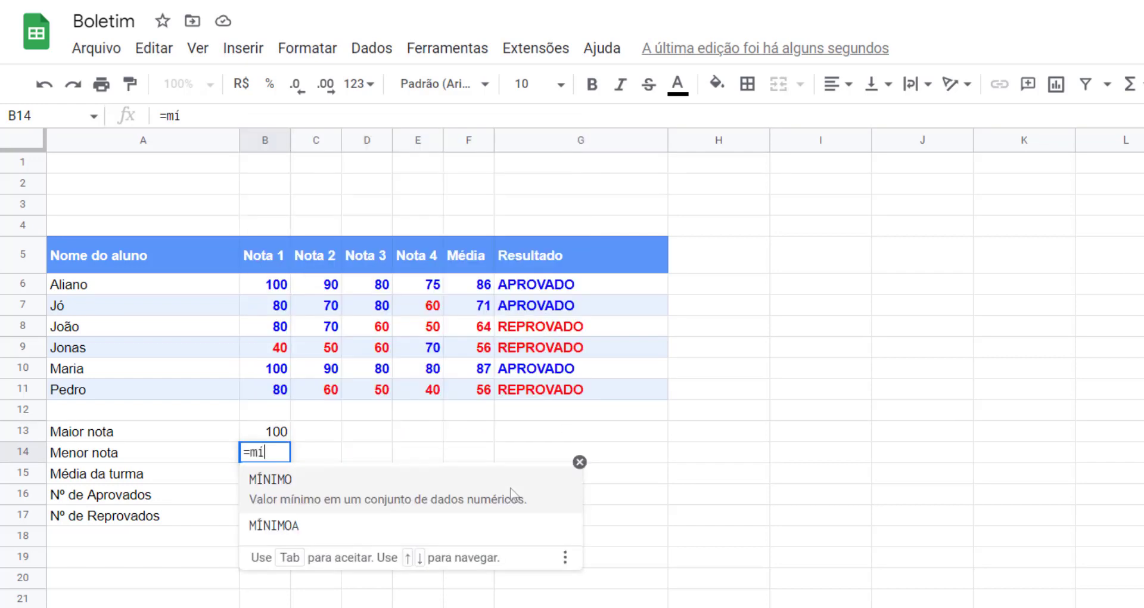
pyautogui.click(512, 492)
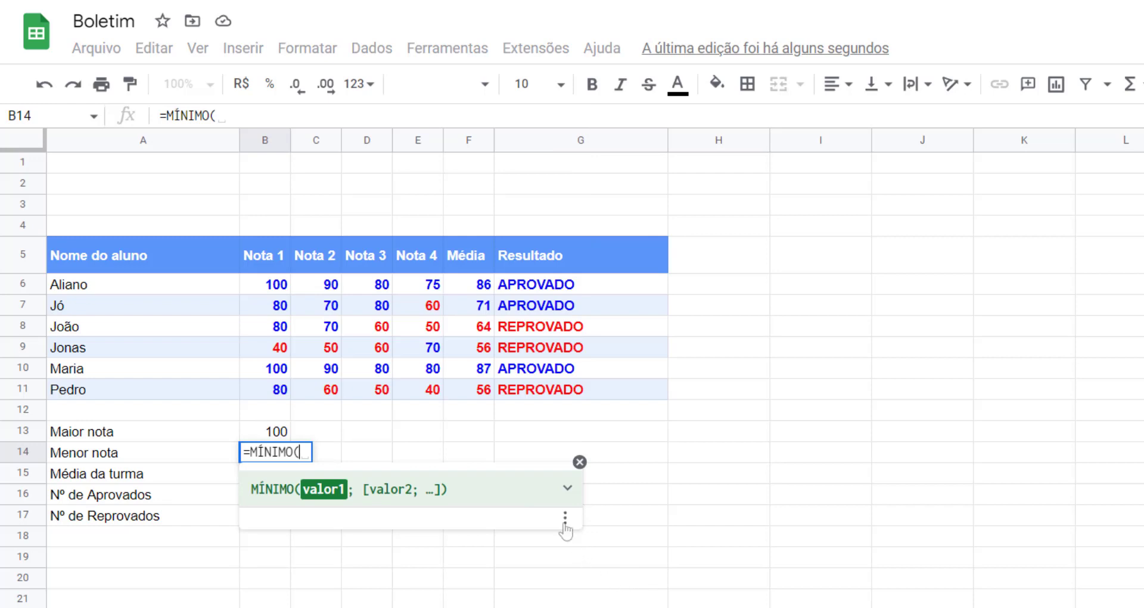
pyautogui.moveTo(271, 289); pyautogui.dragTo(435, 400)
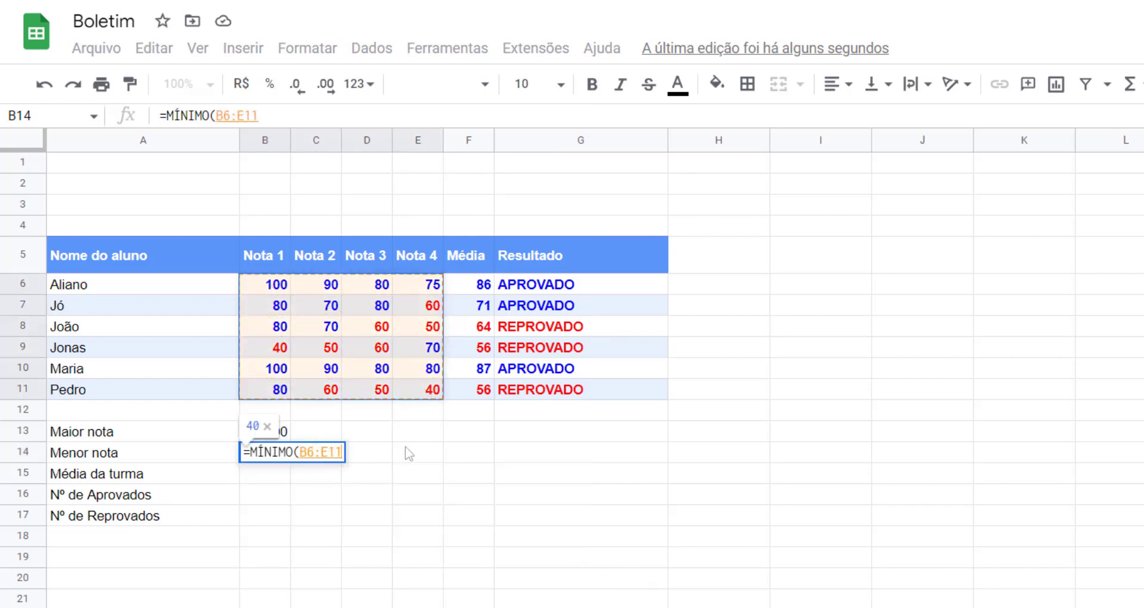
pyautogui.press('Return')
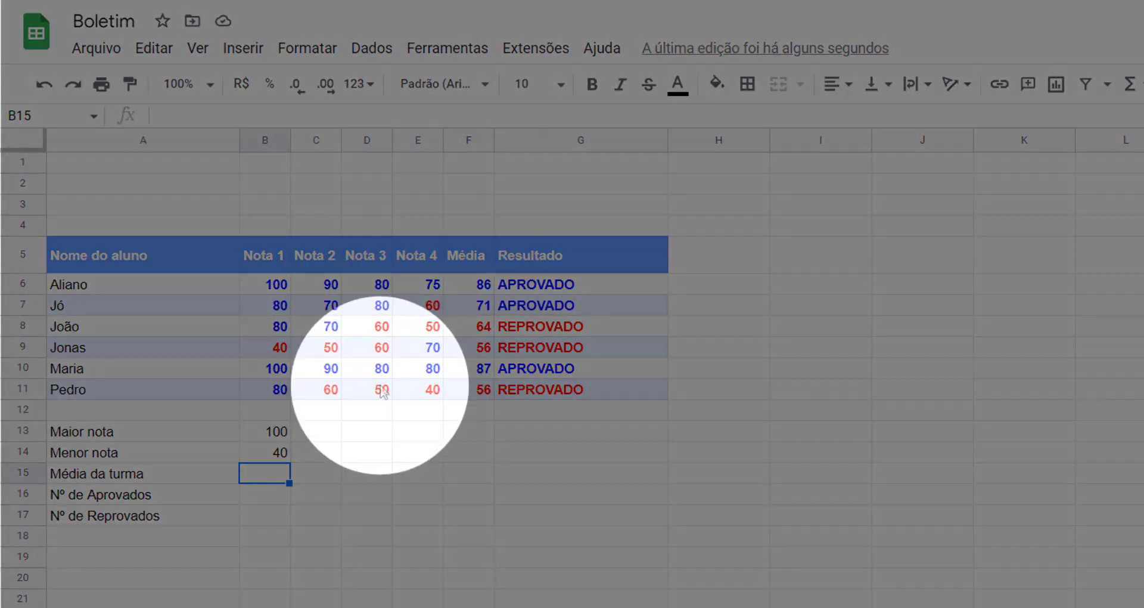
# - Examine the highest and lowest grade formulas in B13 and B14 against the first and last cells of the grade range
pyautogui.click(364, 432)
pyautogui.click(268, 432)
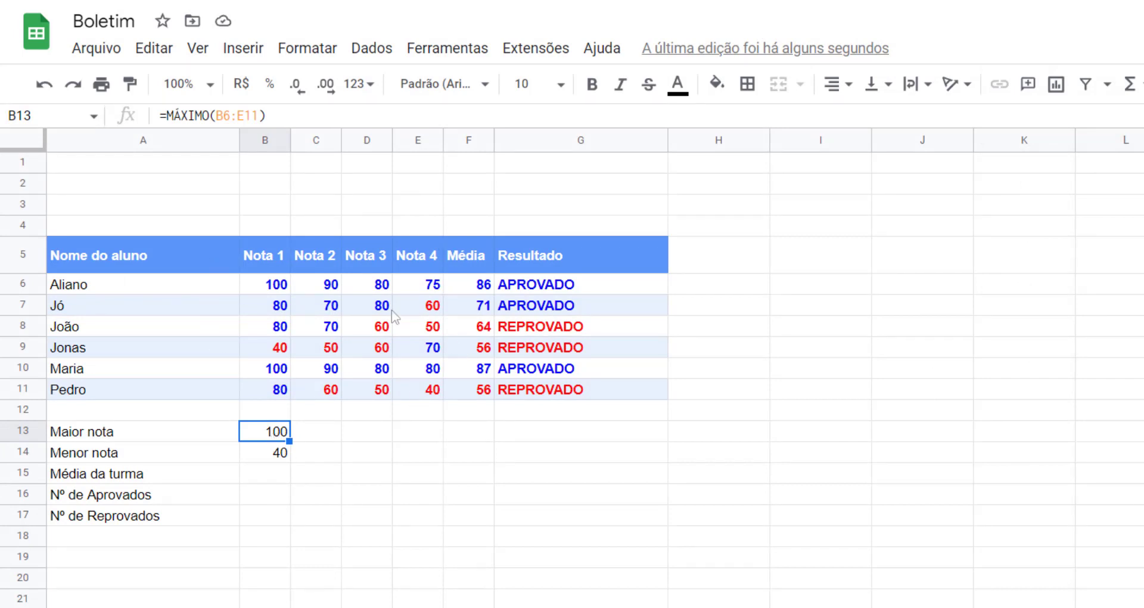
pyautogui.click(282, 289)
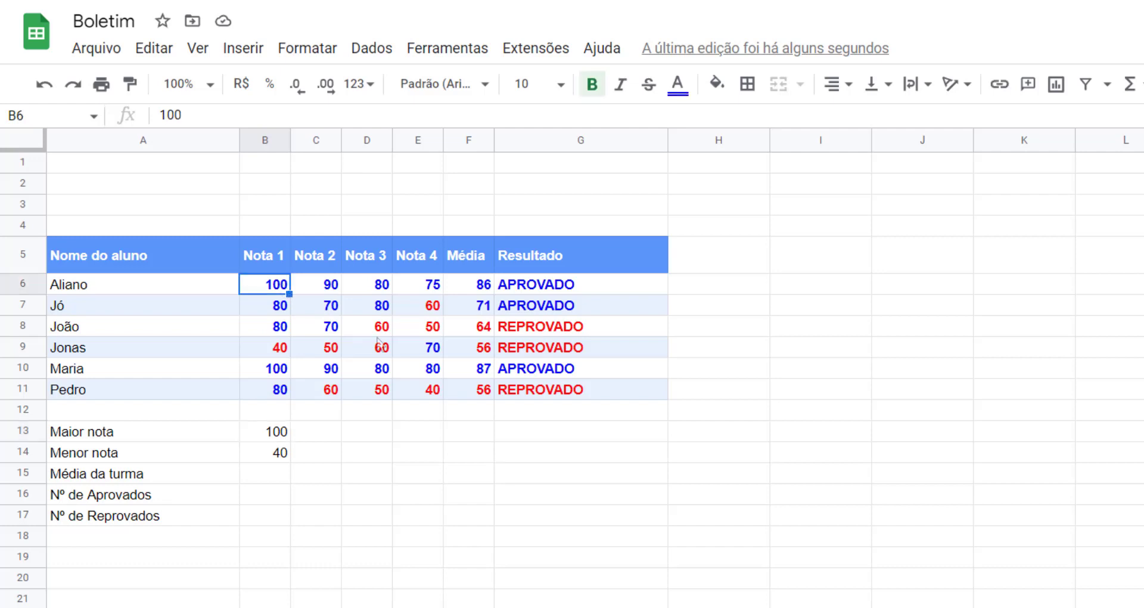
pyautogui.click(434, 393)
pyautogui.click(289, 432)
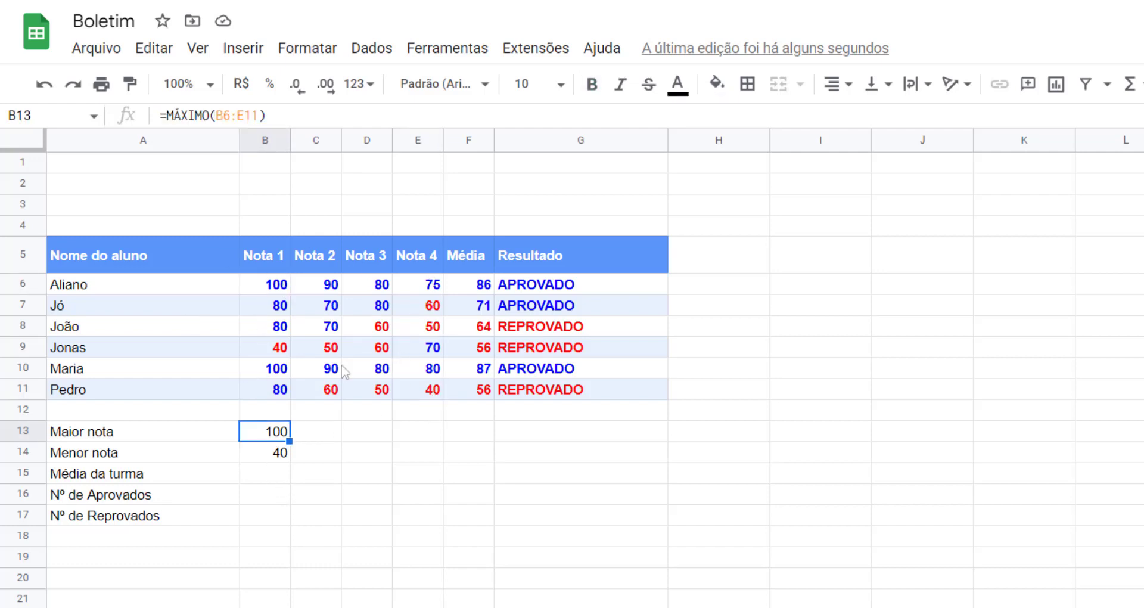
pyautogui.click(271, 287)
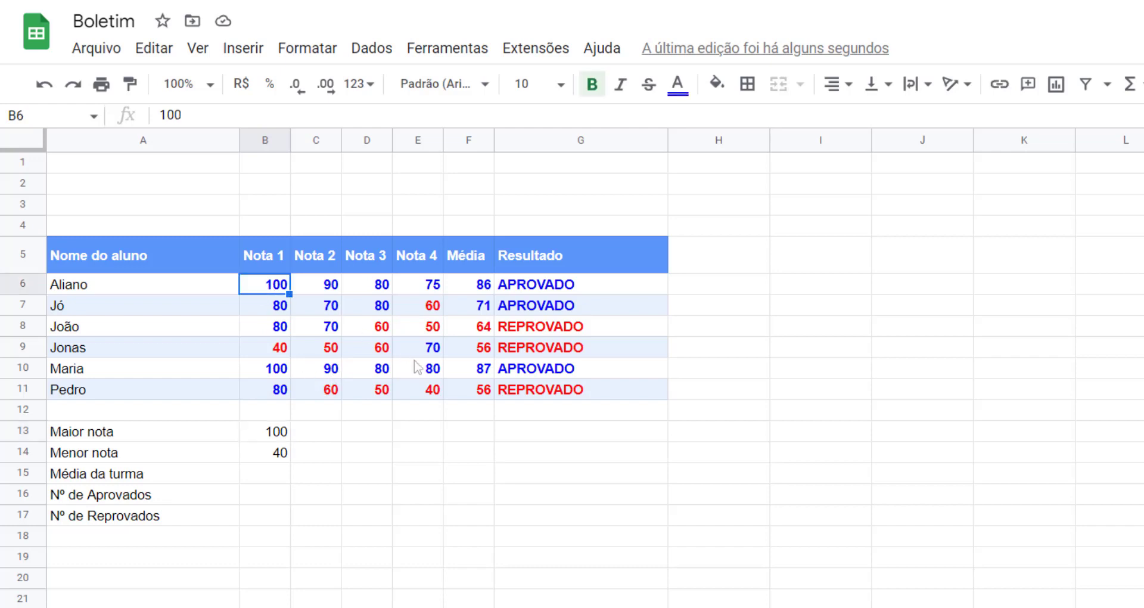
pyautogui.click(434, 392)
pyautogui.click(275, 459)
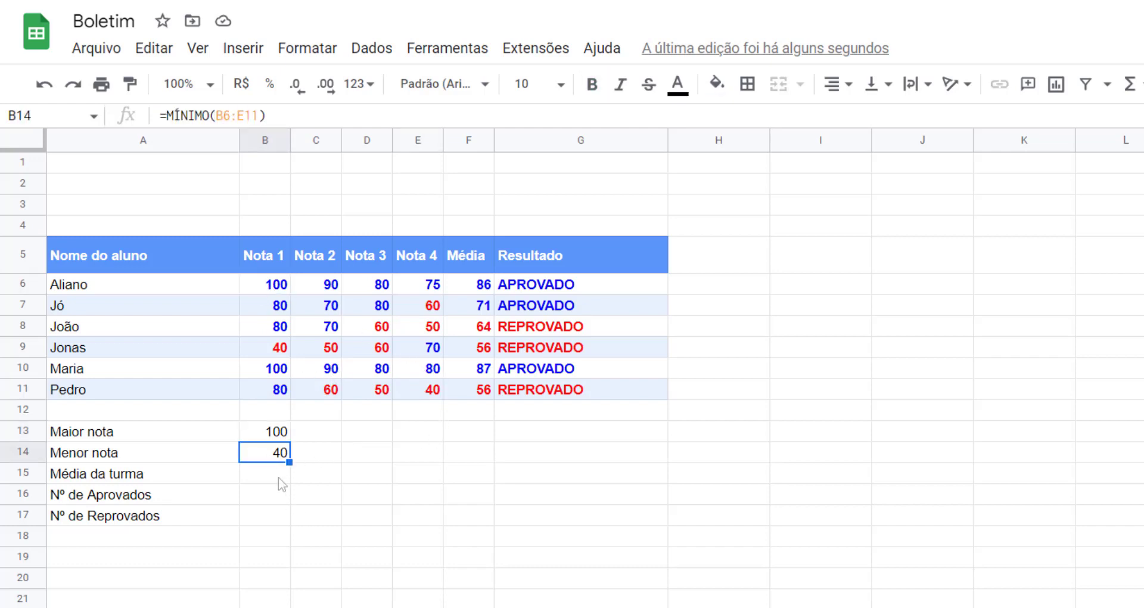
# - Enter a MÉDIA formula over B6:E11 in B15, beside "Média da turma", and dismiss the autofill suggestion
pyautogui.click(277, 476)
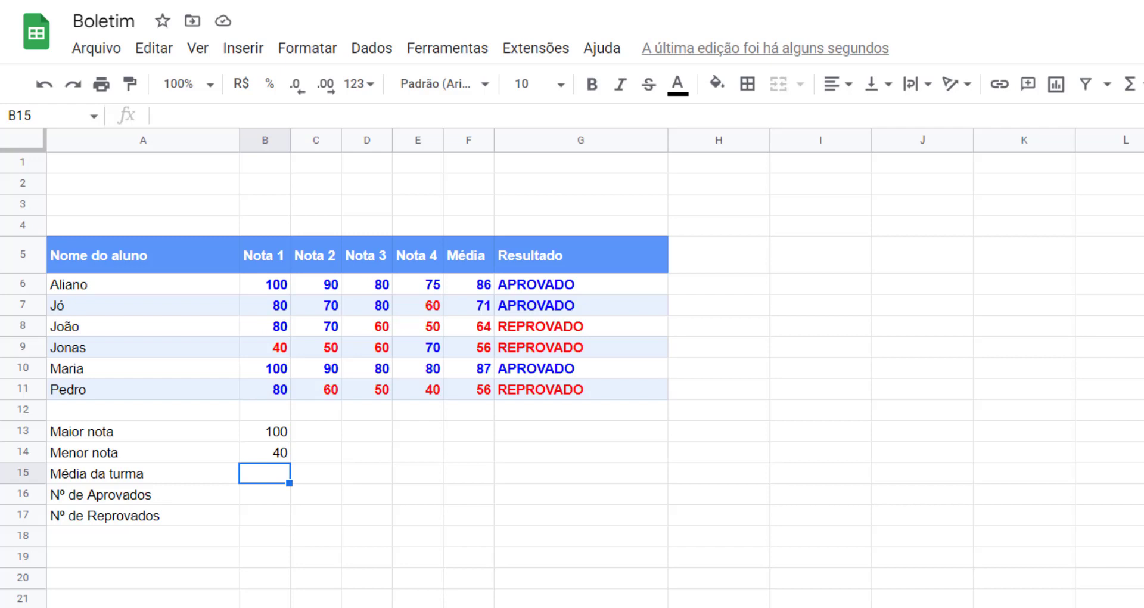
pyautogui.write('=m´d')
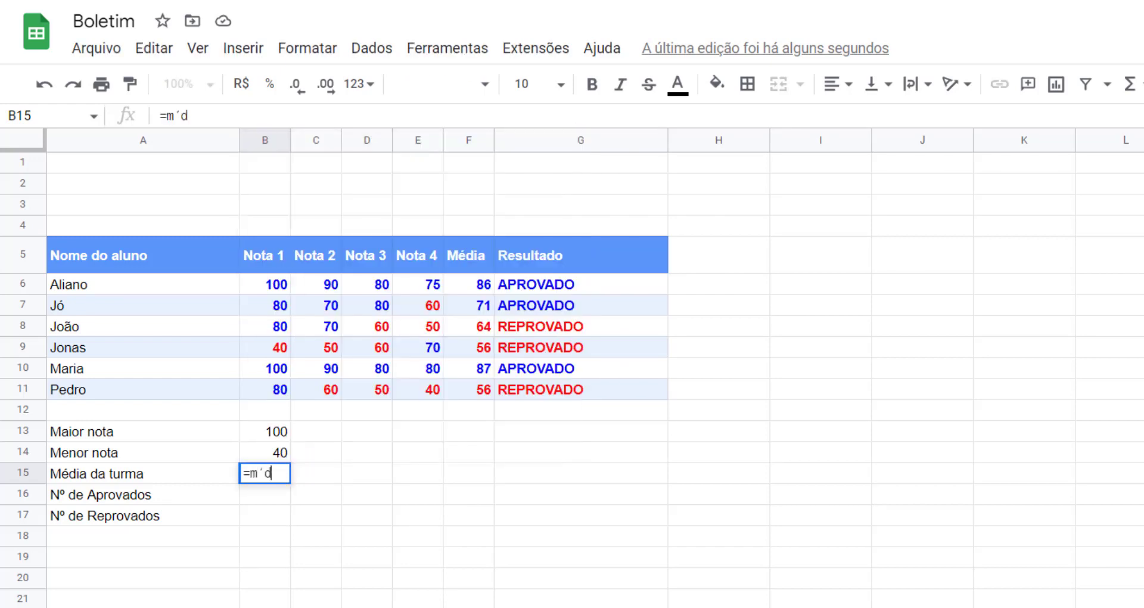
pyautogui.write('e')
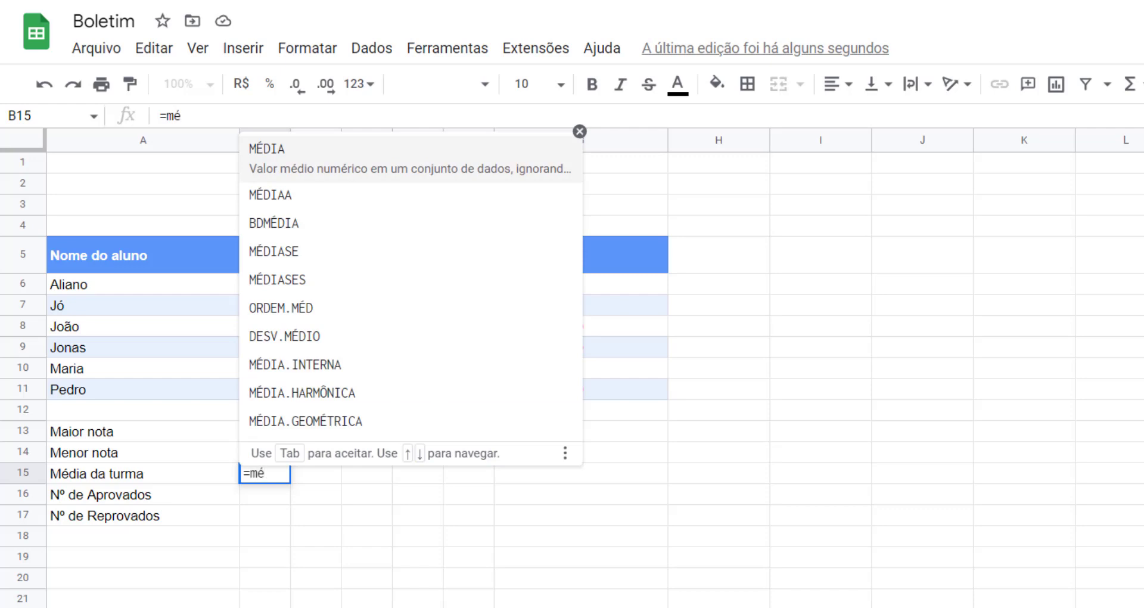
pyautogui.press('Tab')
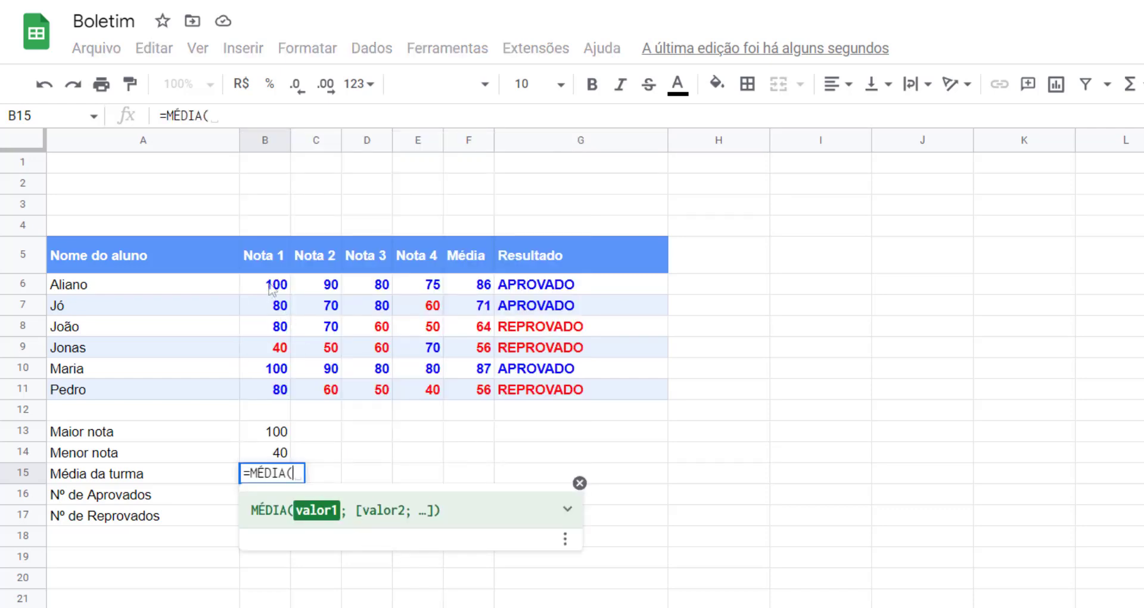
pyautogui.moveTo(271, 289); pyautogui.dragTo(413, 396)
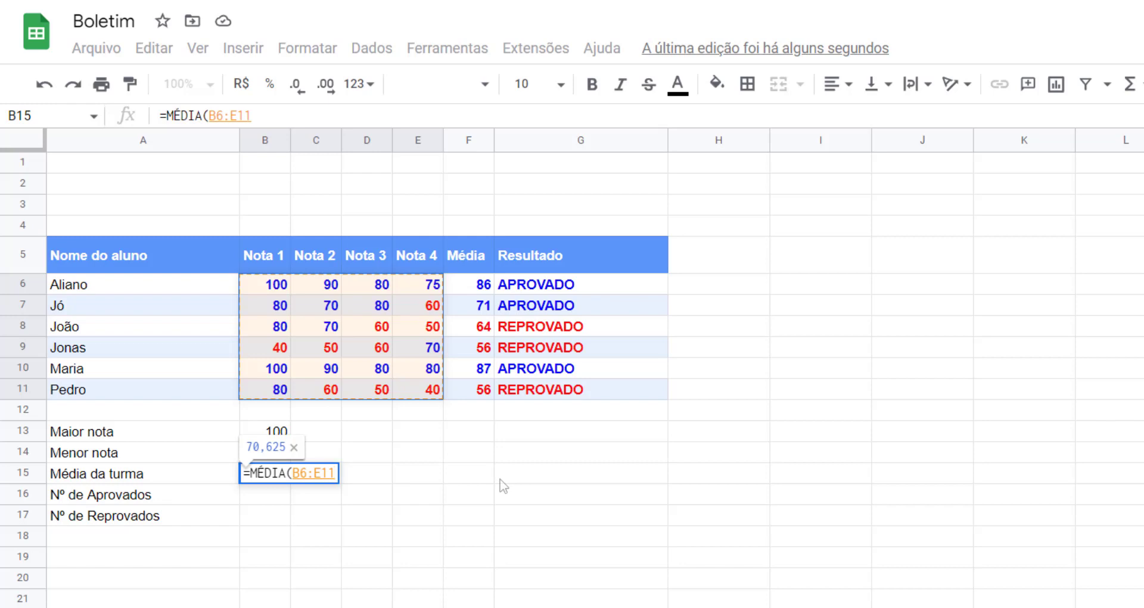
pyautogui.press('Return')
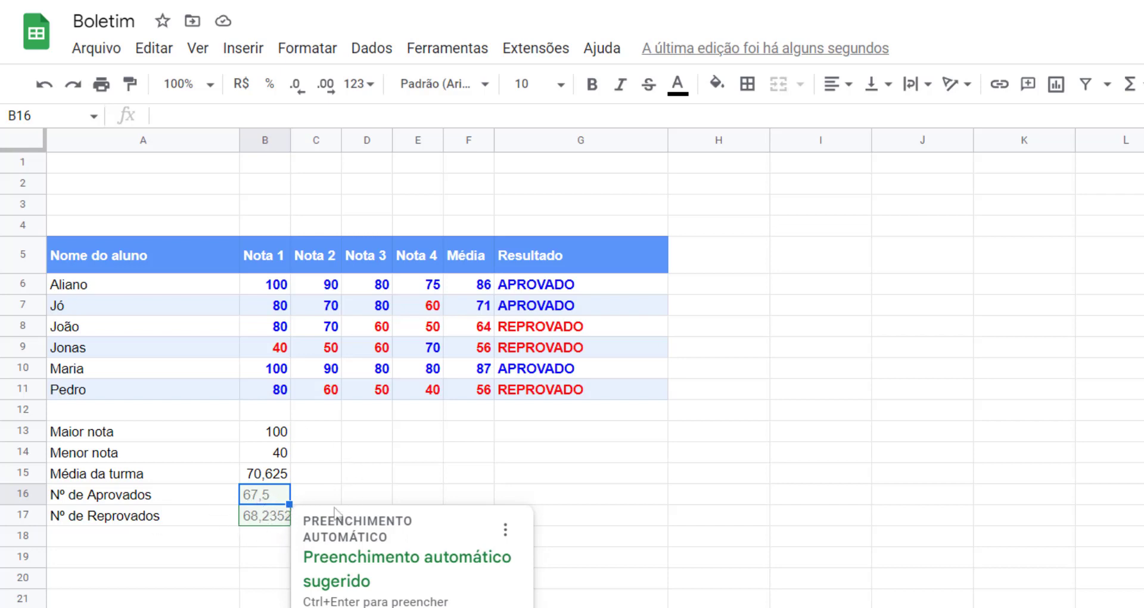
pyautogui.press('Escape')
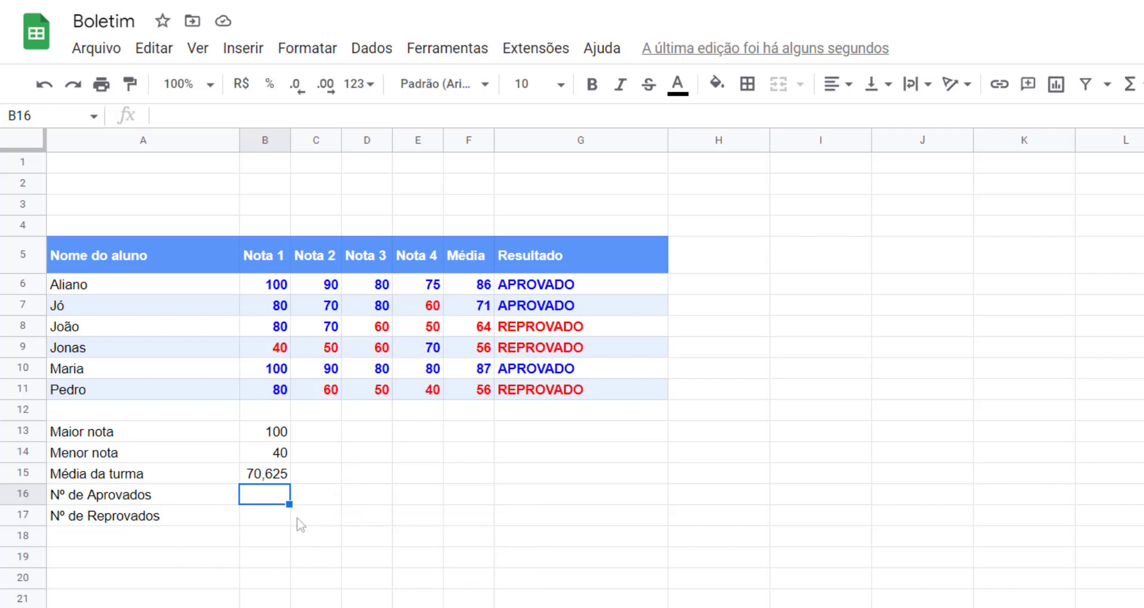
# - Reduce the decimal places of the class average in B15 to show a whole number
pyautogui.click(277, 479)
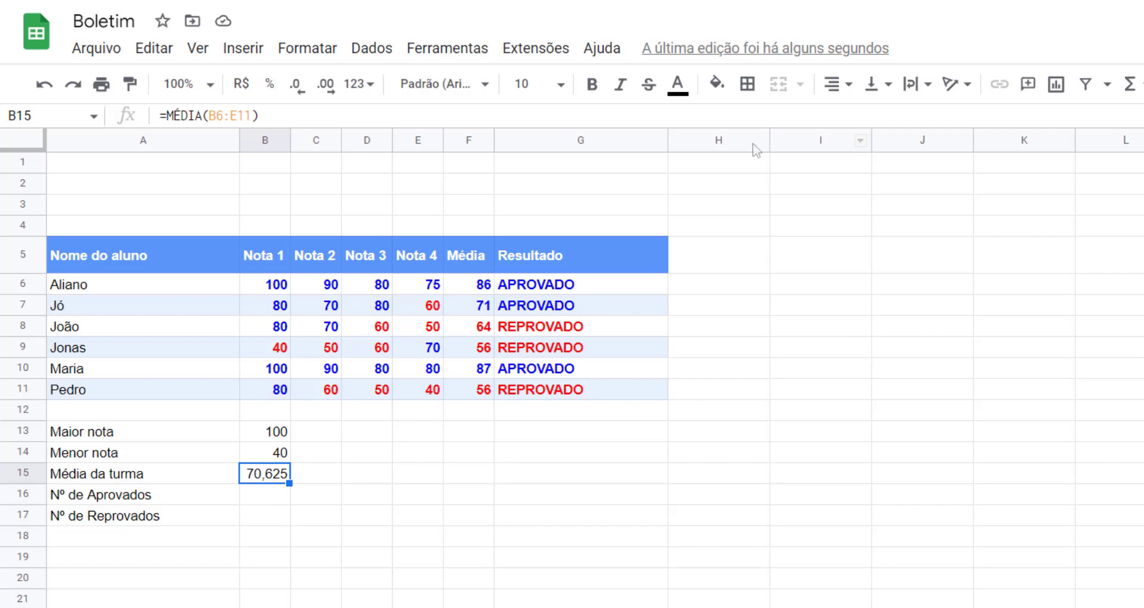
pyautogui.click(297, 94)
pyautogui.click(298, 94)
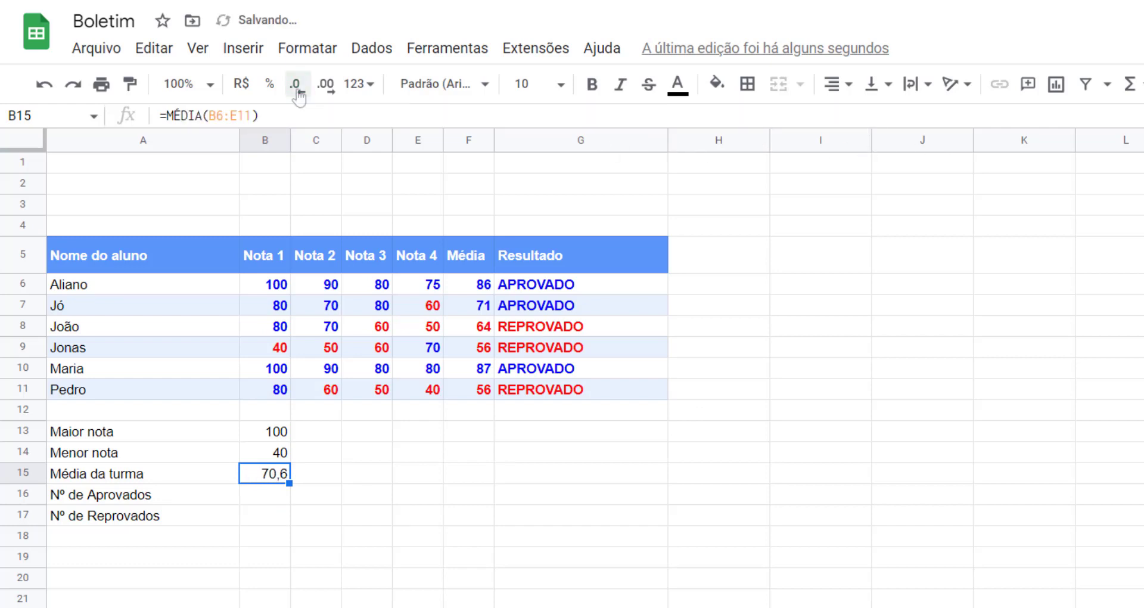
pyautogui.click(297, 94)
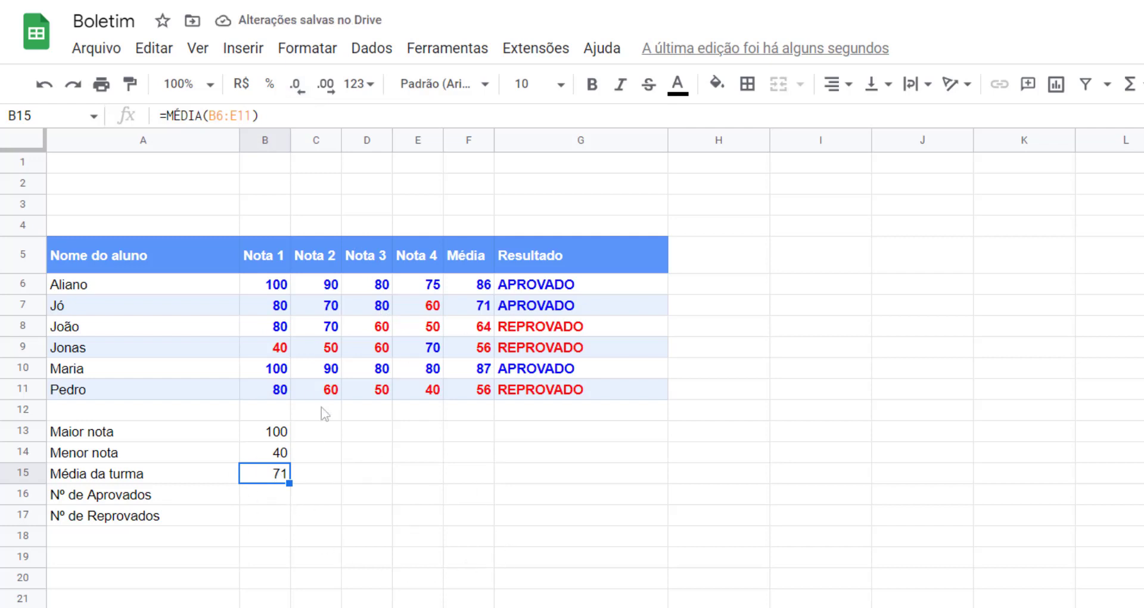
# - Enter a CONT.SE formula in B16, beside "Nº de Aprovados", counting the "APROVADO" results in G6:G11
pyautogui.click(273, 500)
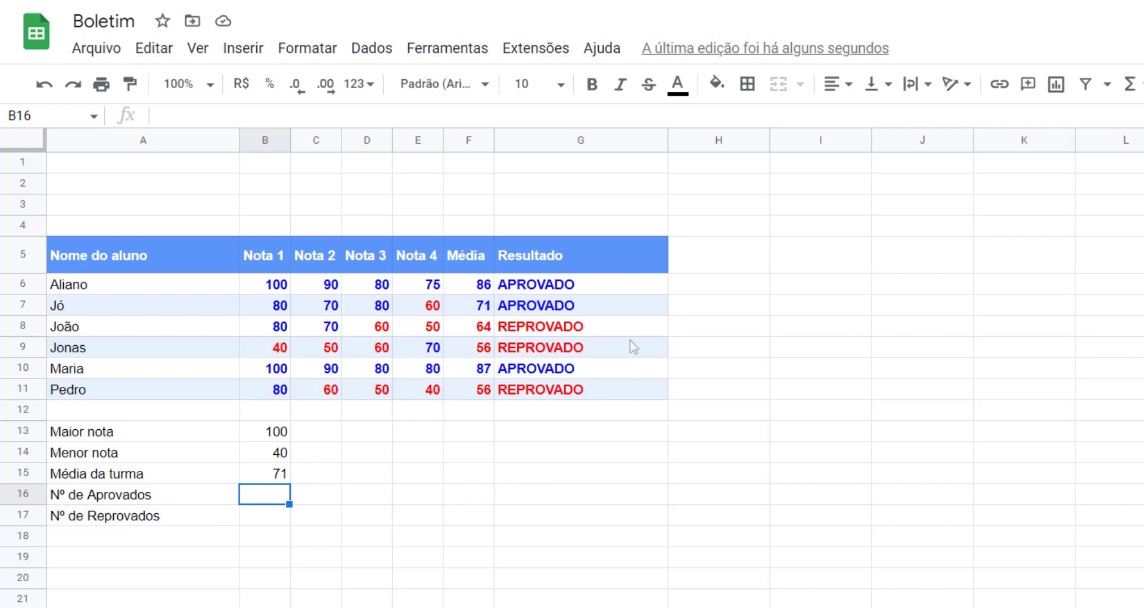
pyautogui.click(617, 291)
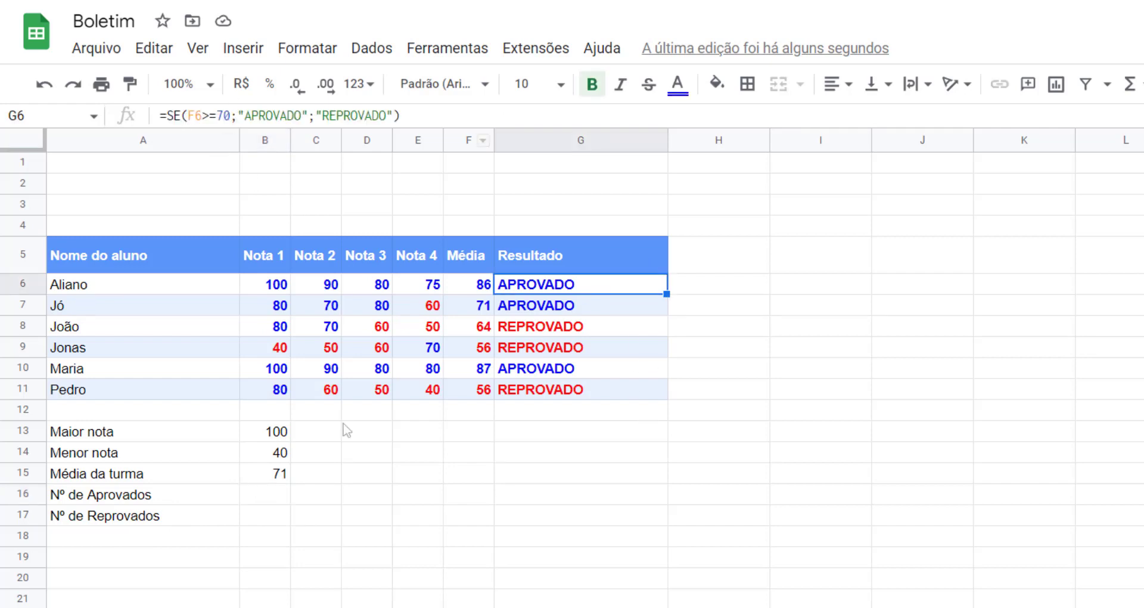
pyautogui.click(268, 499)
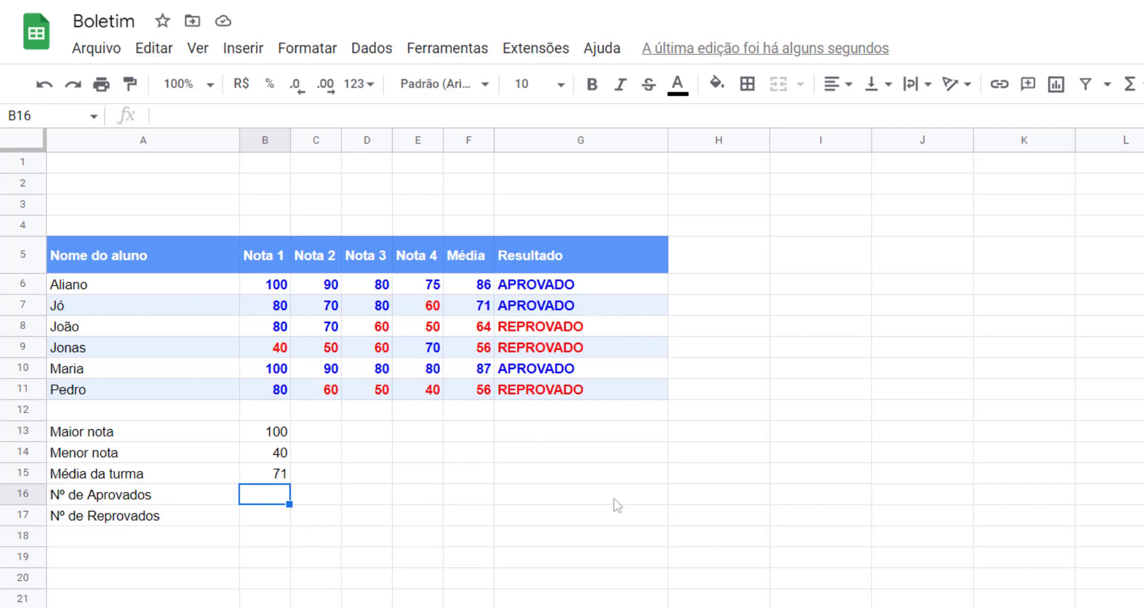
pyautogui.write('=c')
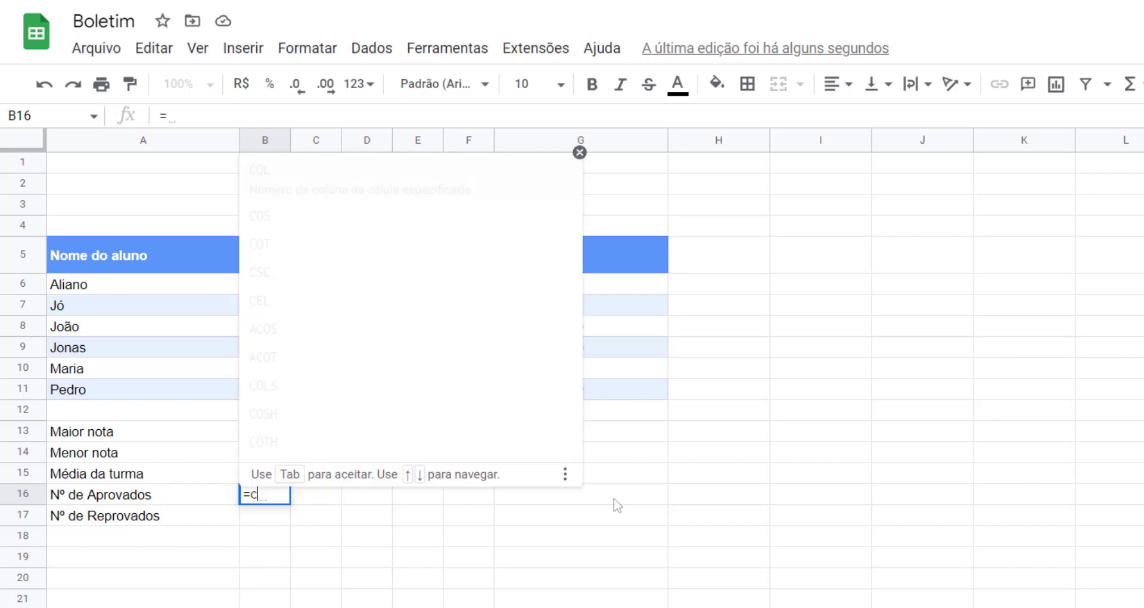
pyautogui.write('ont')
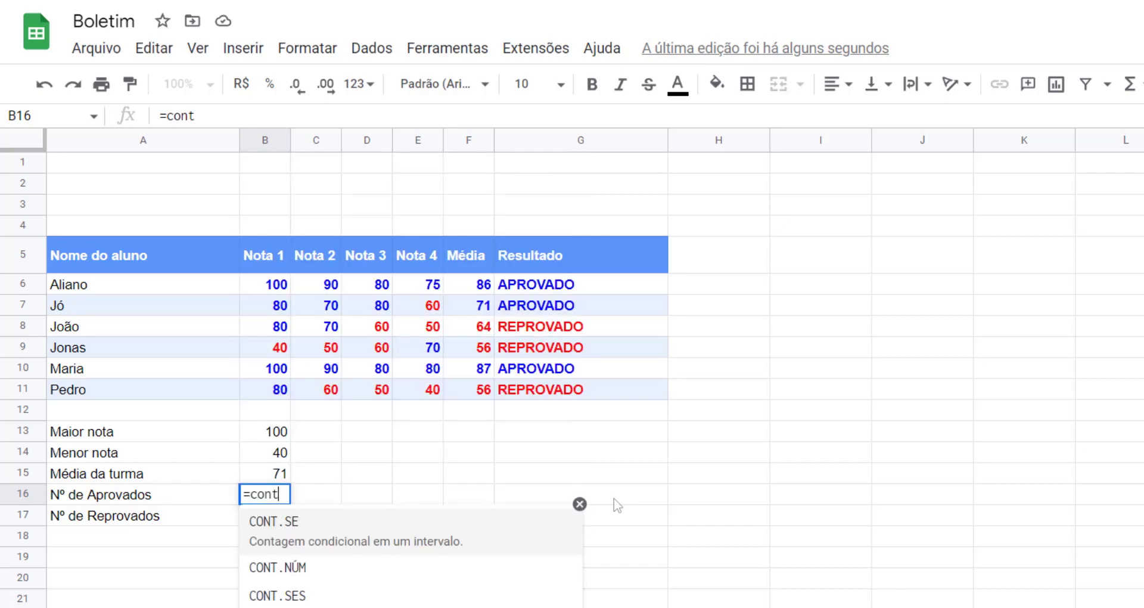
pyautogui.write('.')
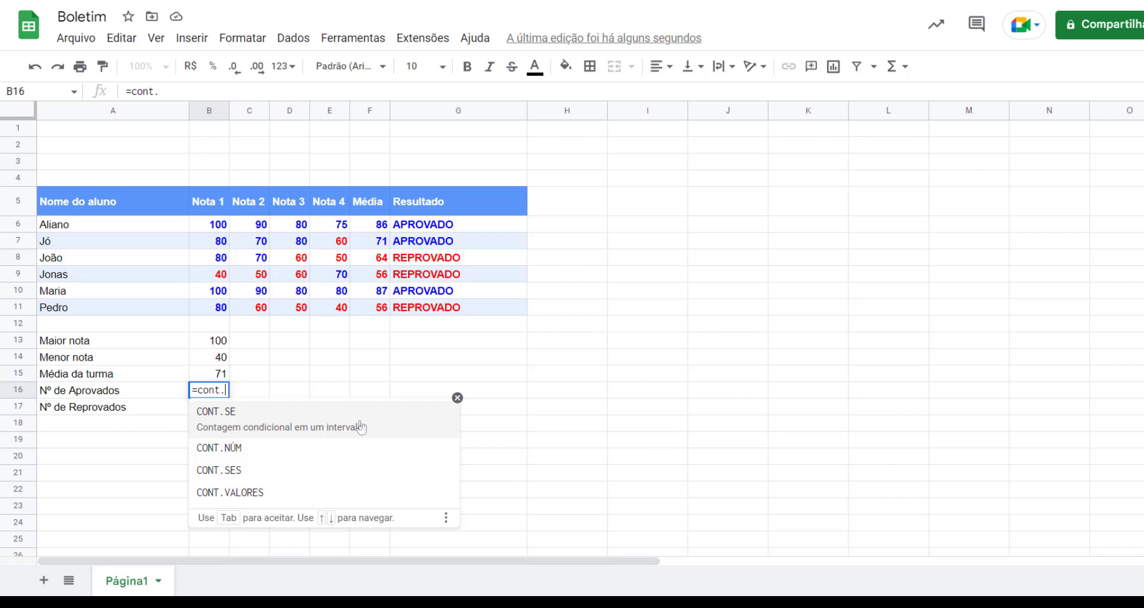
pyautogui.click(361, 427)
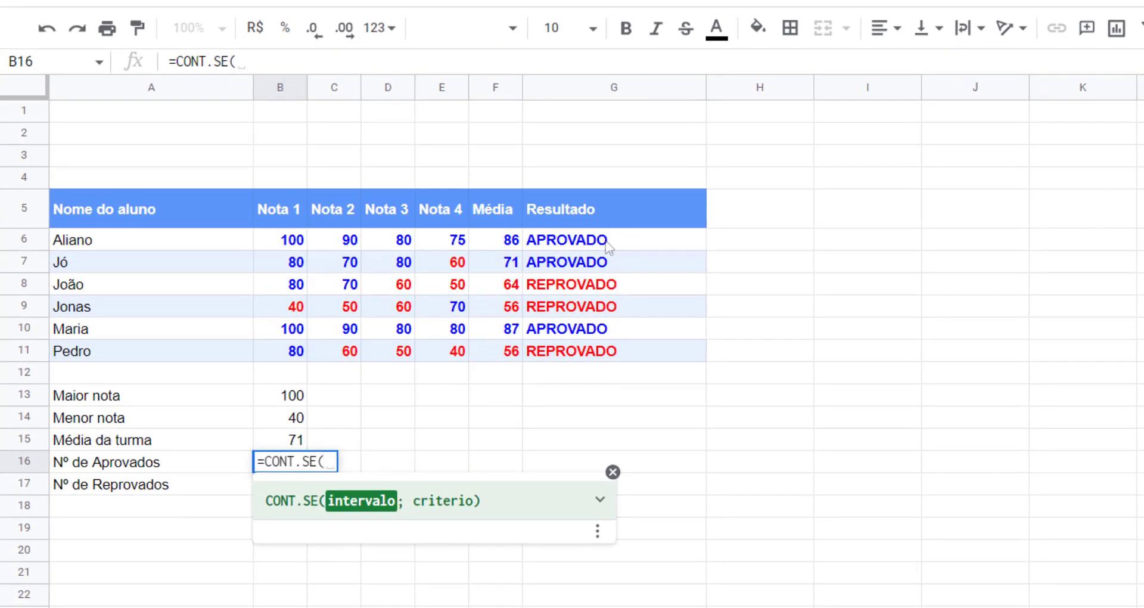
pyautogui.moveTo(608, 248); pyautogui.dragTo(613, 358)
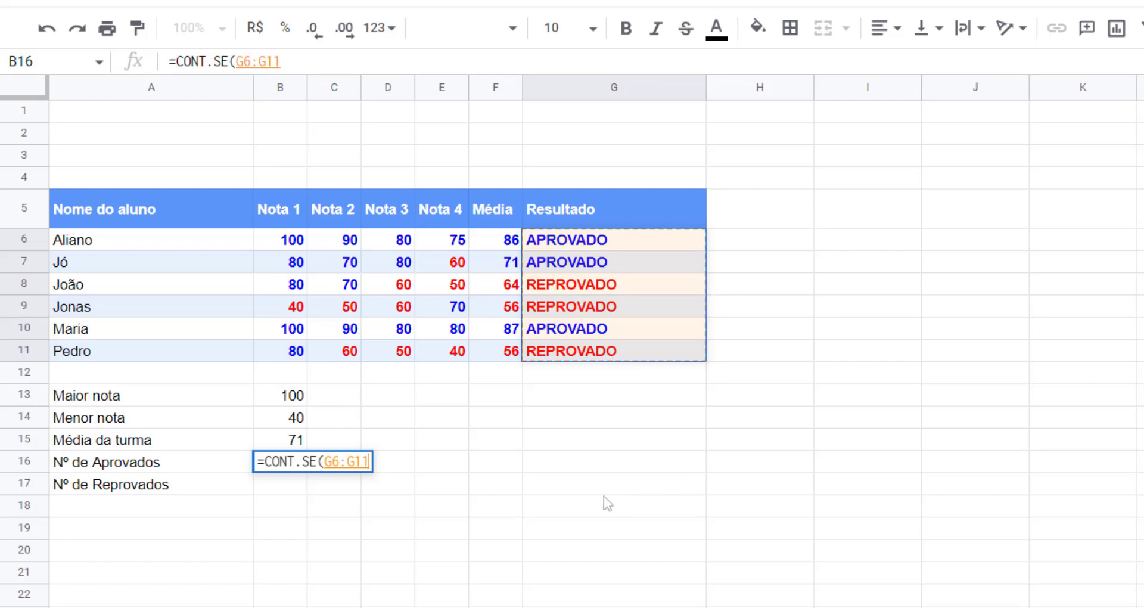
pyautogui.write(';')
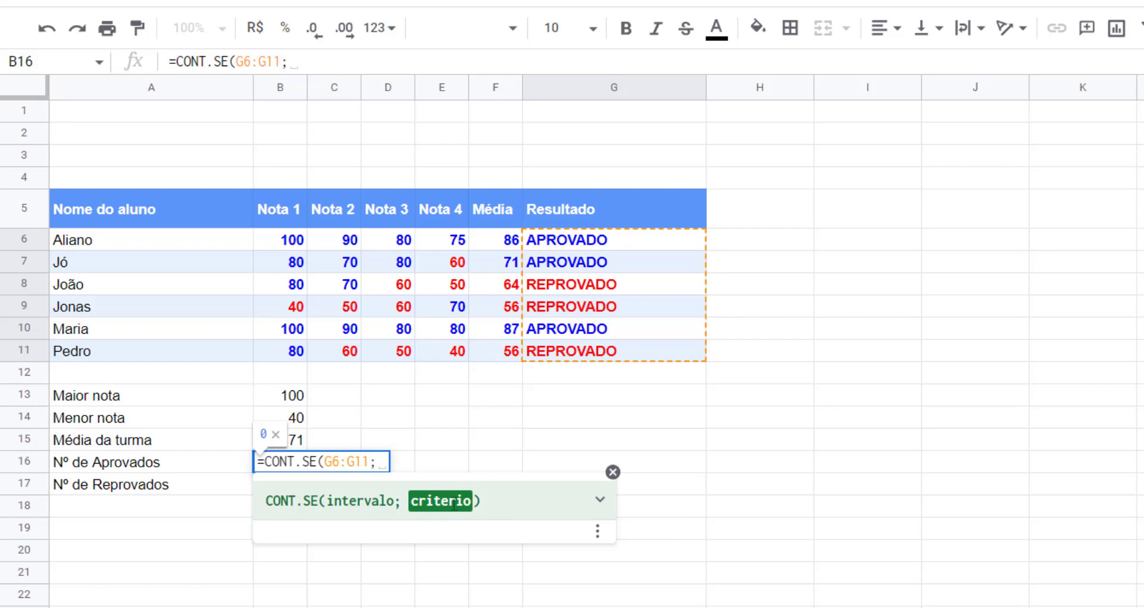
pyautogui.write('"APROVADO')
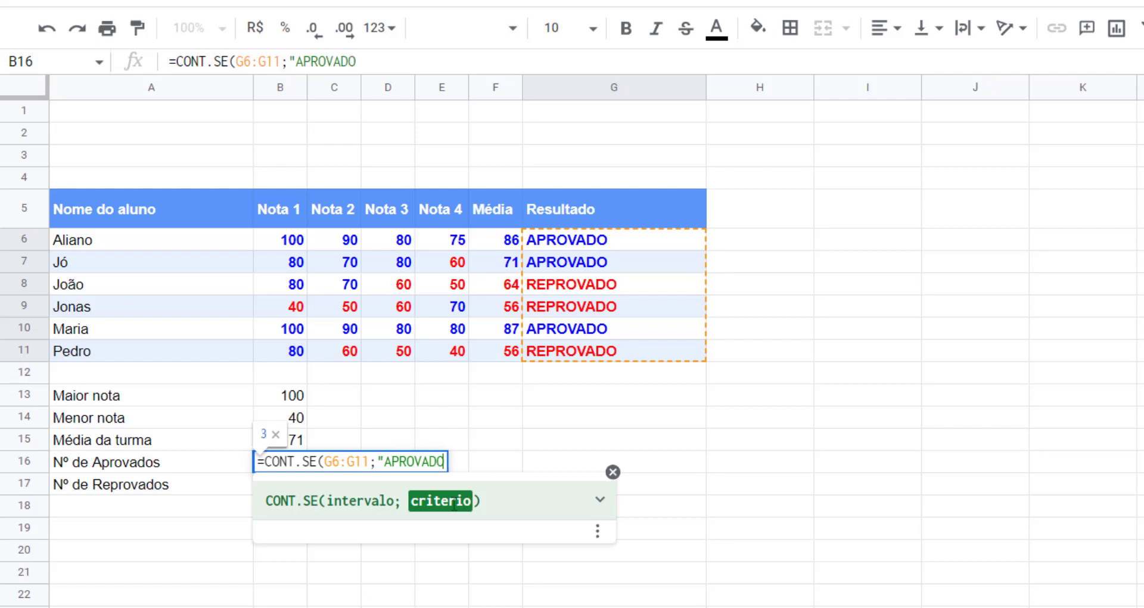
pyautogui.write('")')
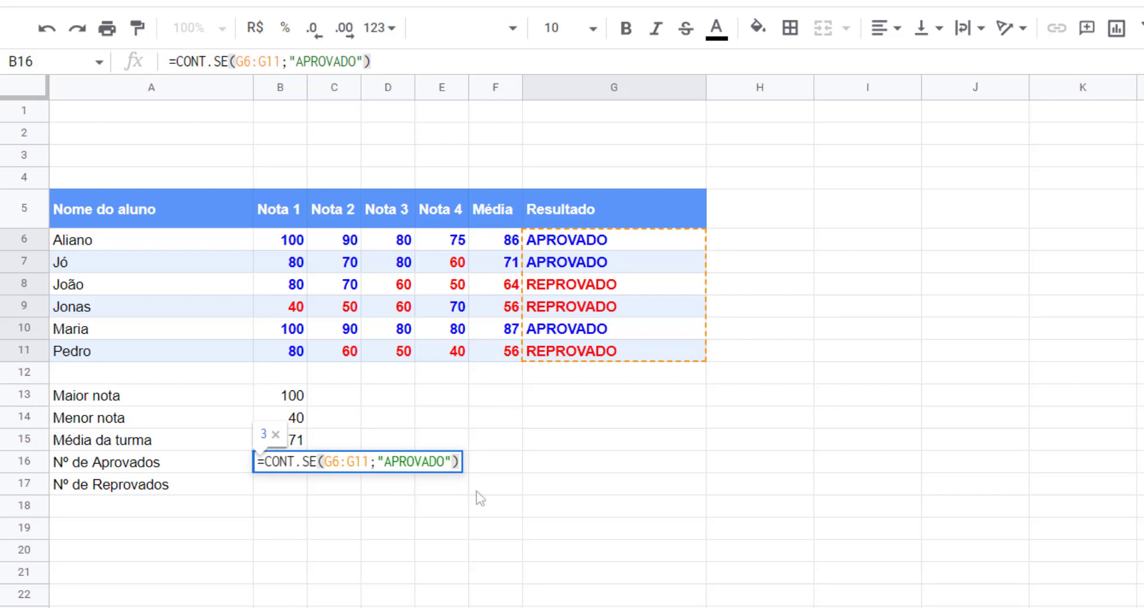
pyautogui.press('Return')
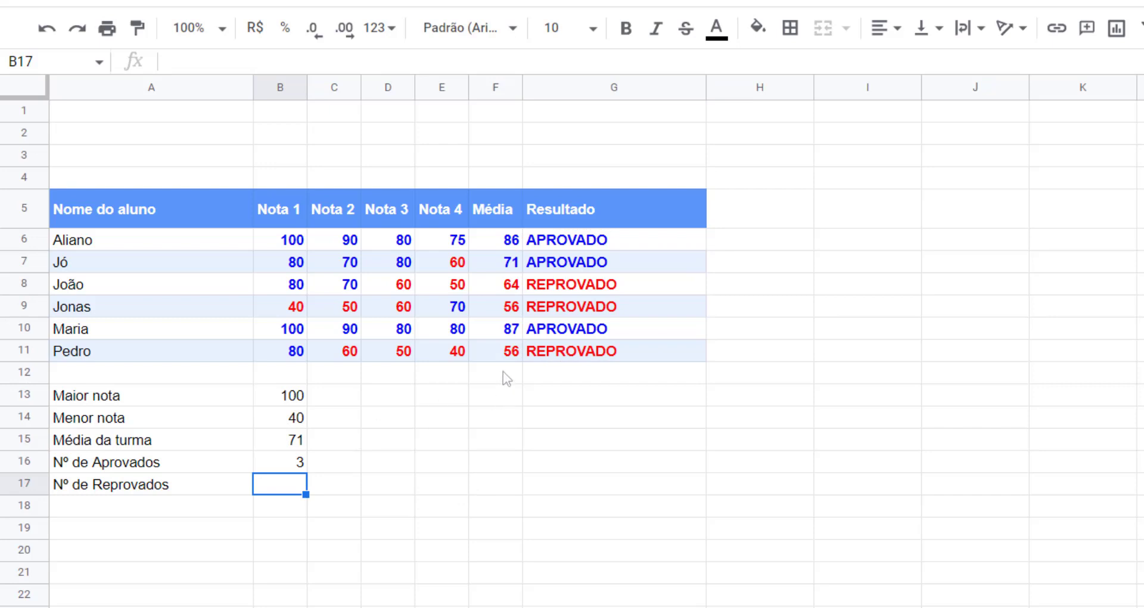
# - Change the Nota 4 grade in E8 to 100 and check the approved count formula in B16
pyautogui.click(447, 284)
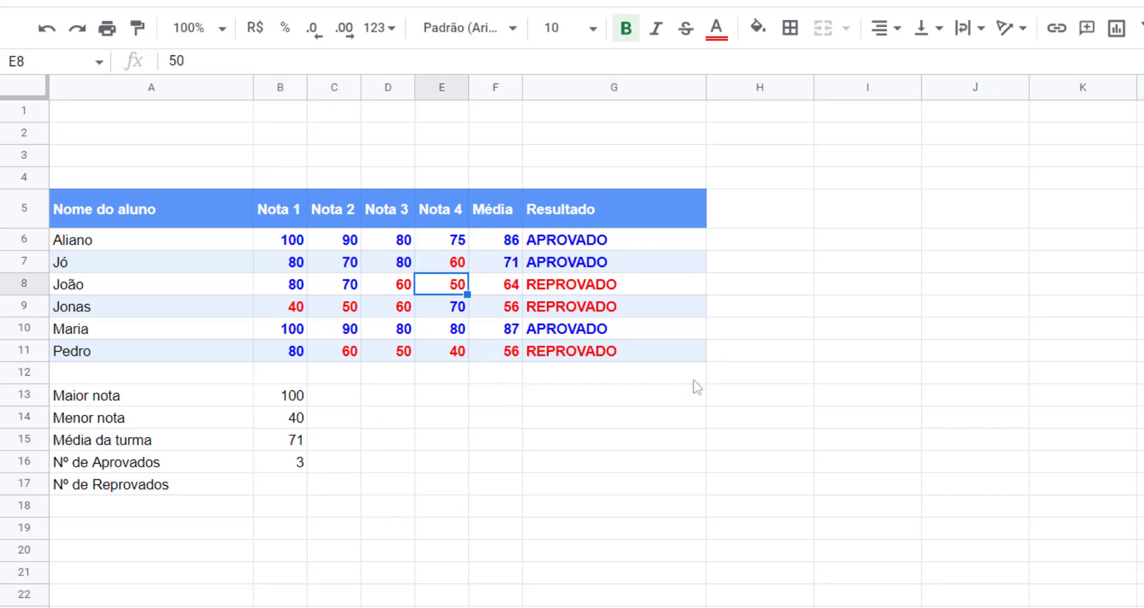
pyautogui.write('100')
pyautogui.press('Return')
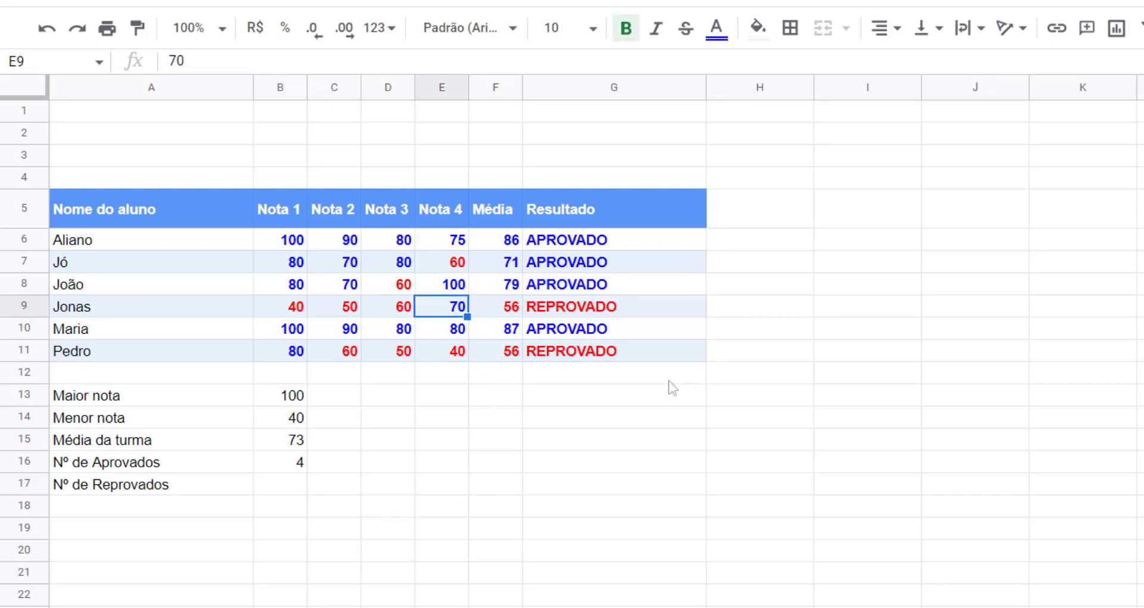
pyautogui.click(291, 467)
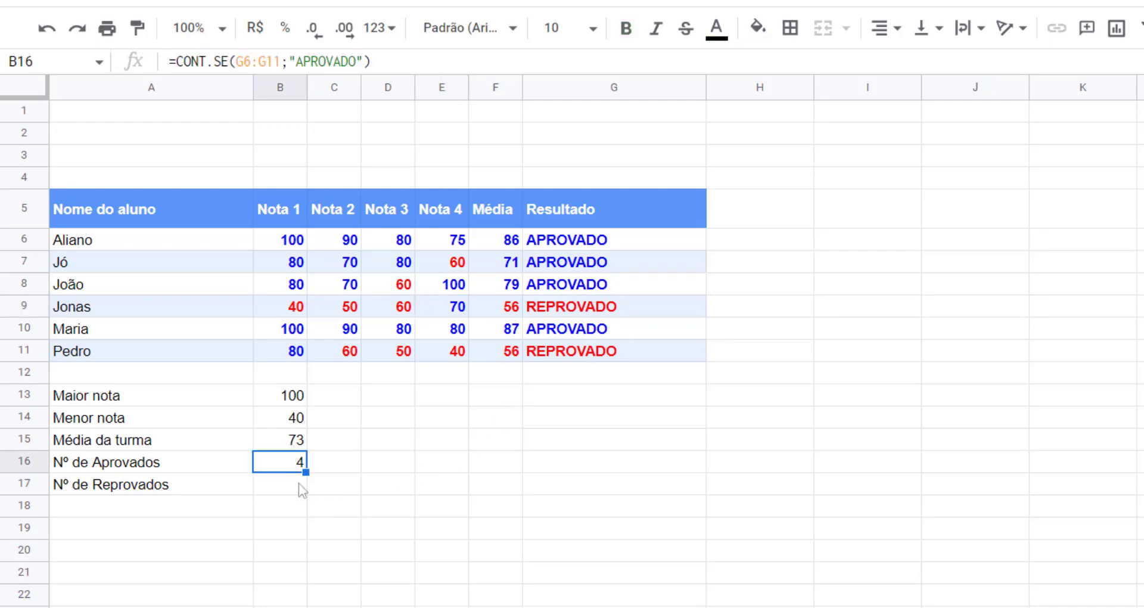
# - Enter a CONT.SE formula in B17, beside "Nº de Reprovados", counting the "REPROVADO" results in G6:G11
pyautogui.click(277, 484)
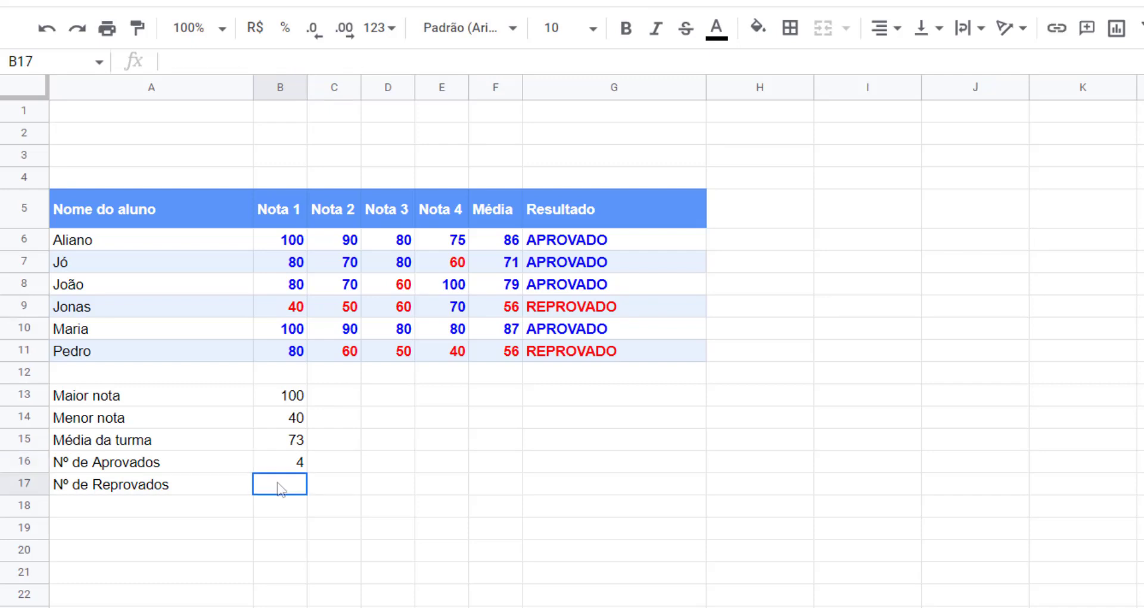
pyautogui.write('=')
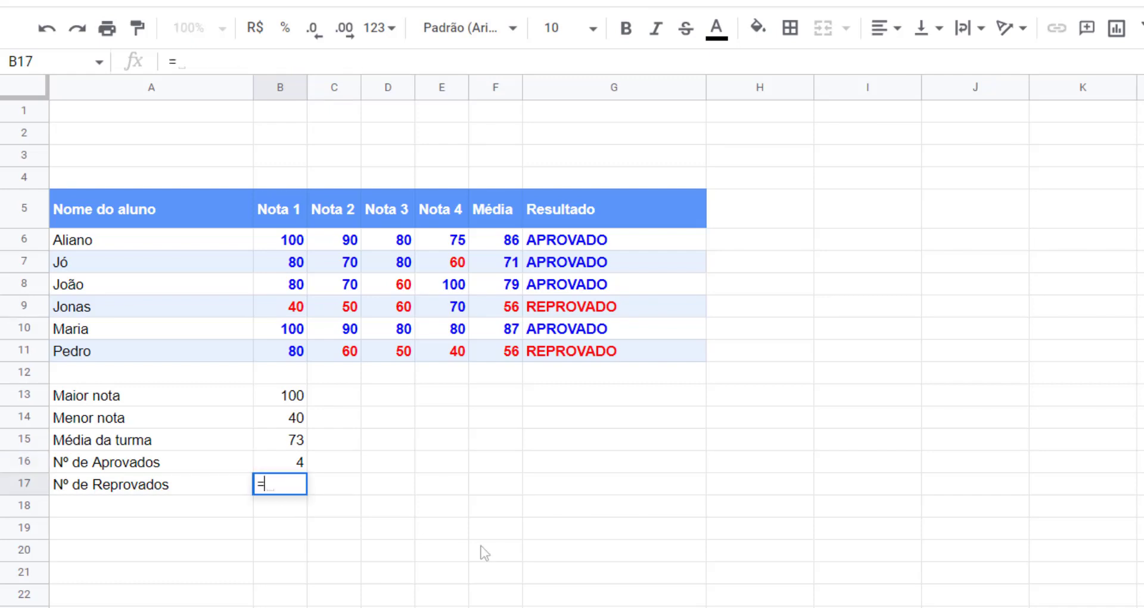
pyautogui.write('CON')
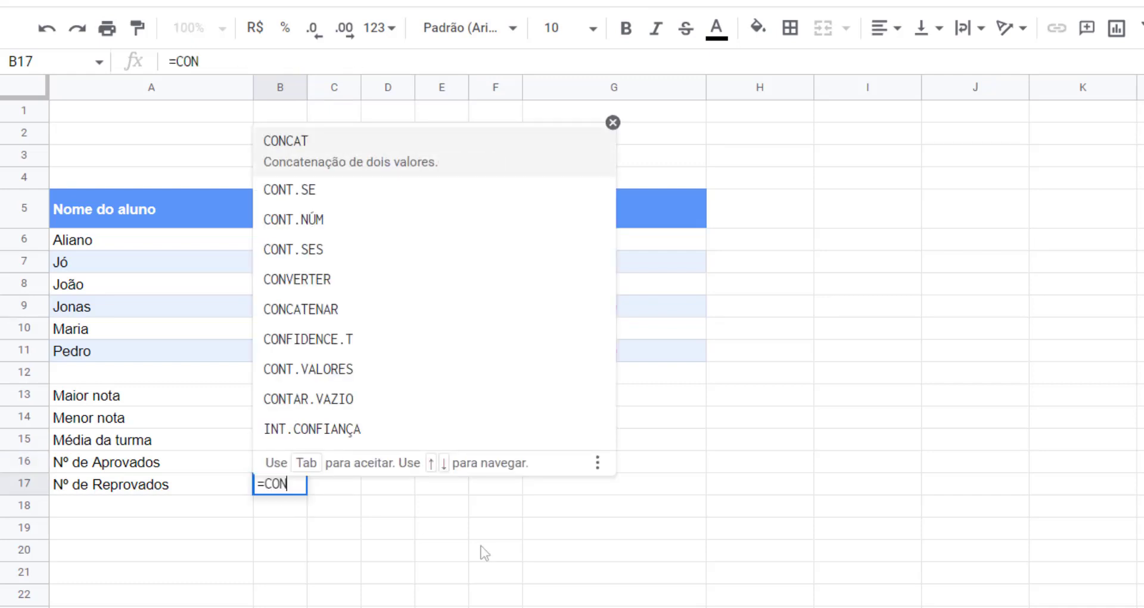
pyautogui.write('T')
pyautogui.press('Tab')
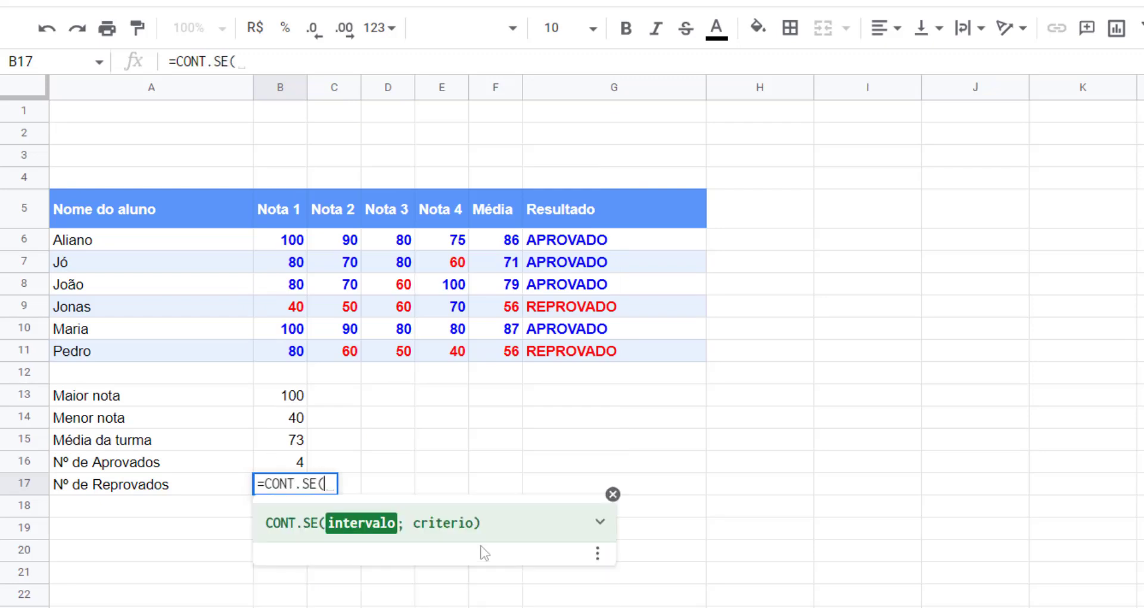
pyautogui.moveTo(560, 239); pyautogui.dragTo(567, 352)
pyautogui.write(';')
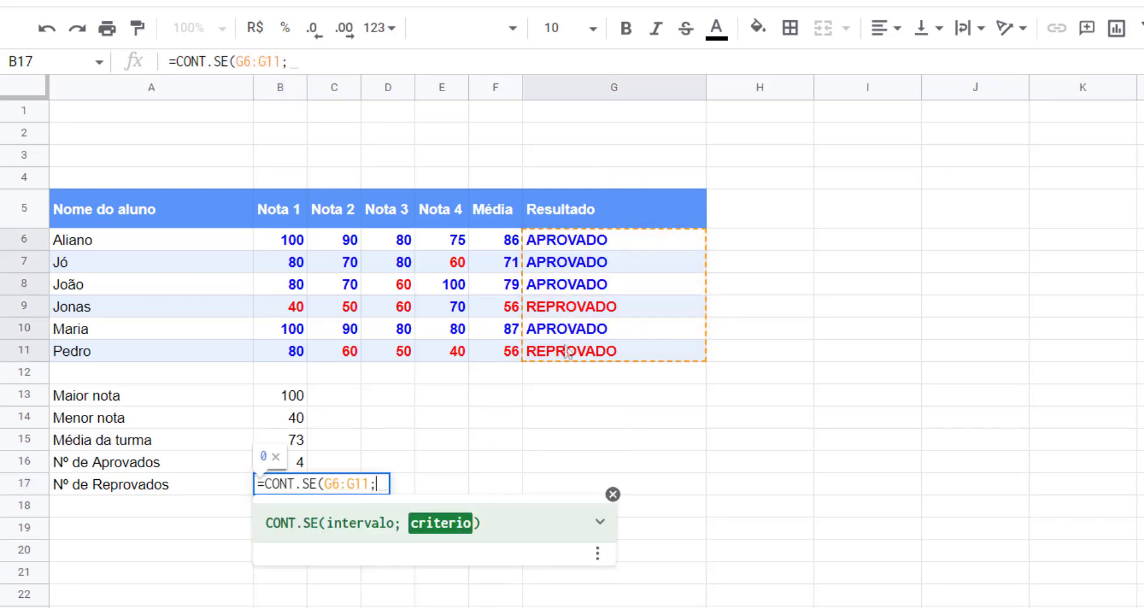
pyautogui.write('"REPROVADO')
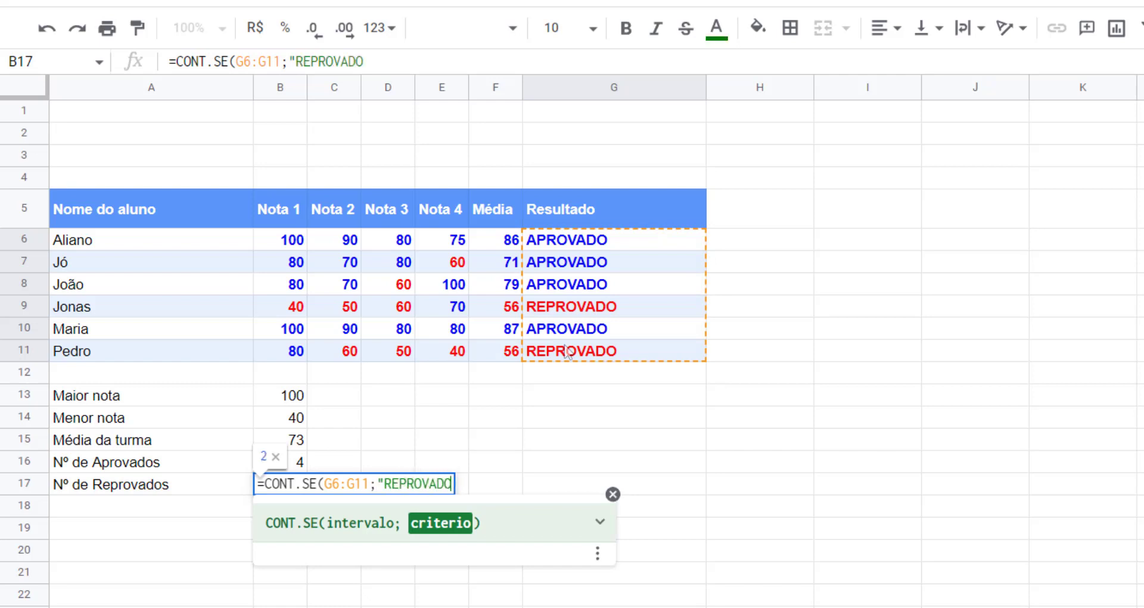
pyautogui.write('")')
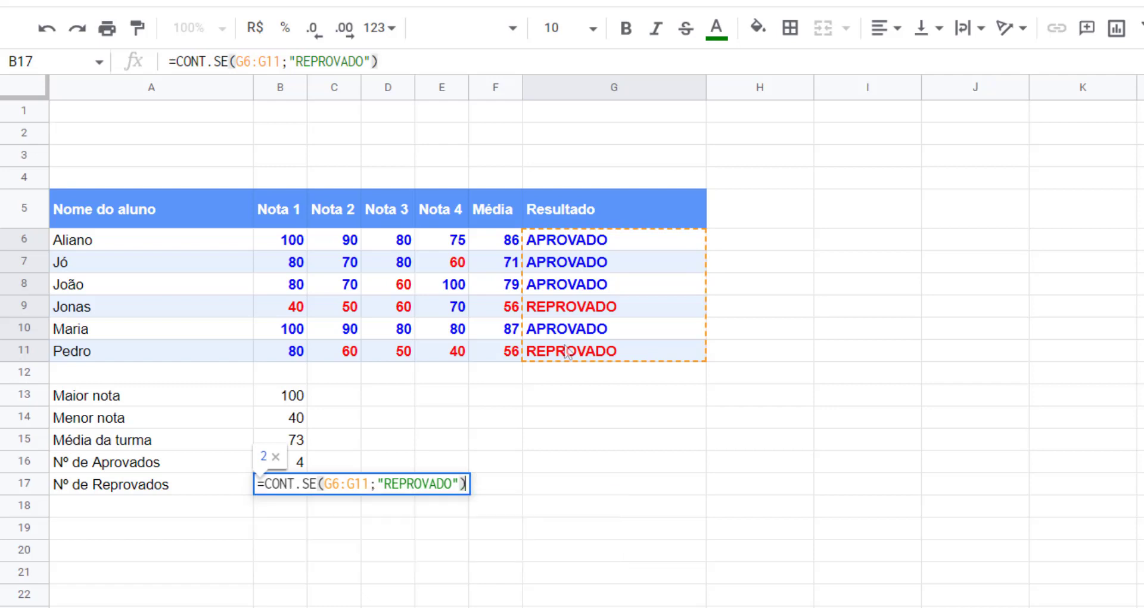
pyautogui.press('Return')
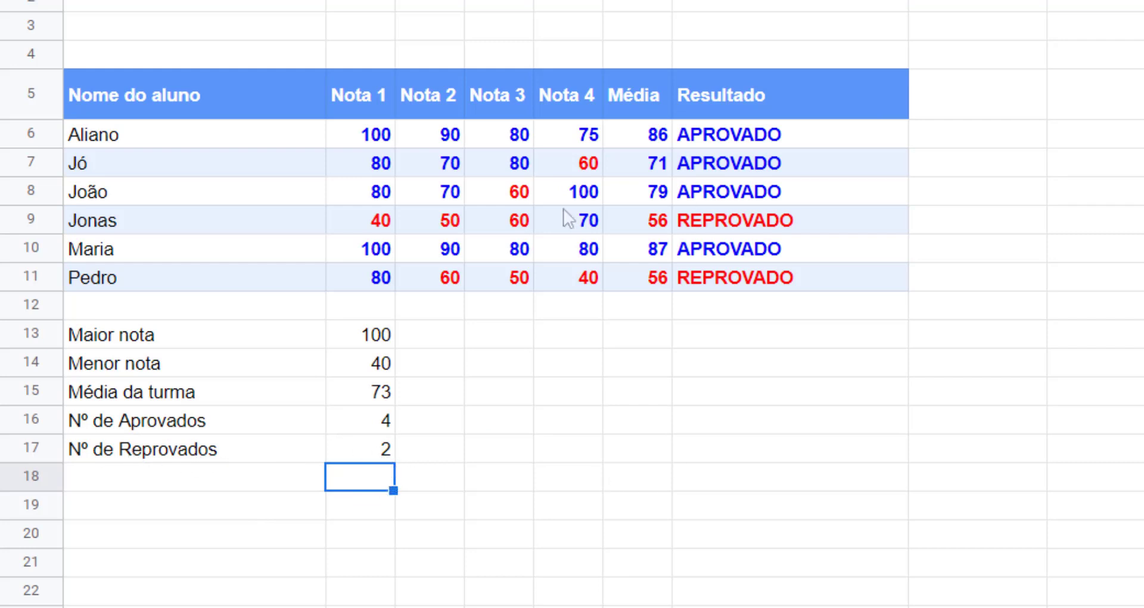
# - Make the summary labels in A13:A17 bold
pyautogui.click(159, 337)
pyautogui.moveTo(220, 412); pyautogui.dragTo(248, 462)
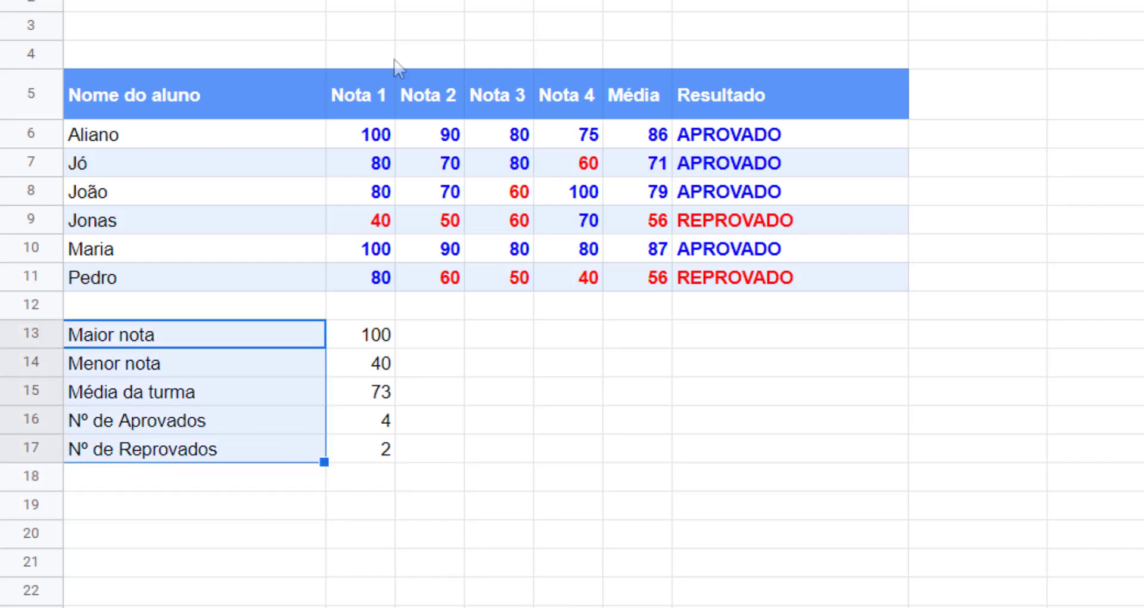
pyautogui.hotkey('ctrl', 'b')
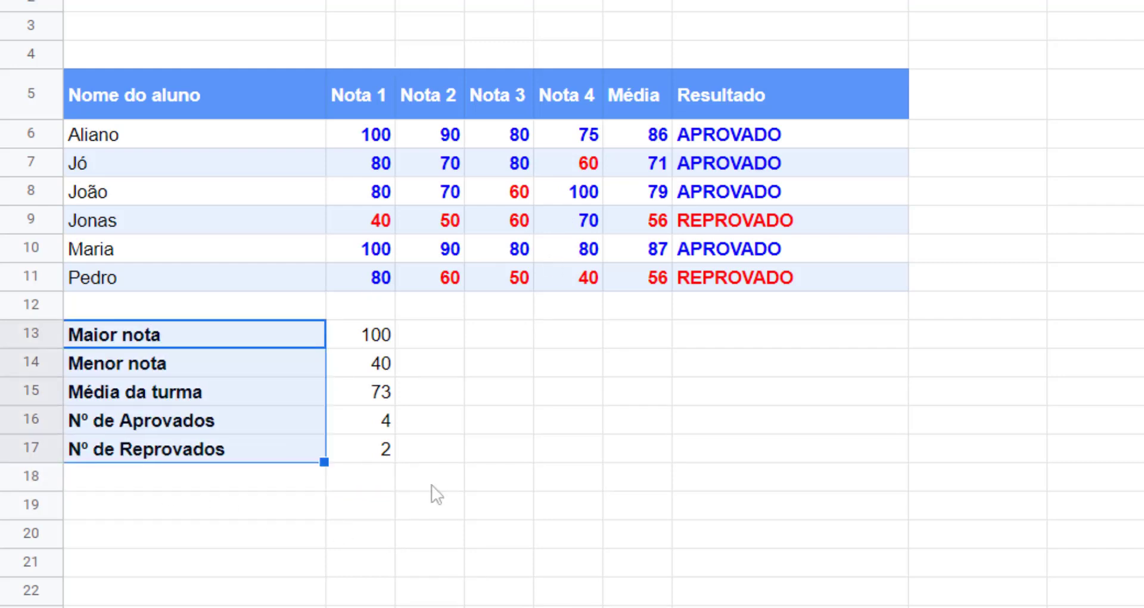
pyautogui.click(432, 481)
# - Apply alternating colours to the summary block A13:B17 without a title row
pyautogui.moveTo(375, 340); pyautogui.dragTo(302, 376)
pyautogui.click(323, 420)
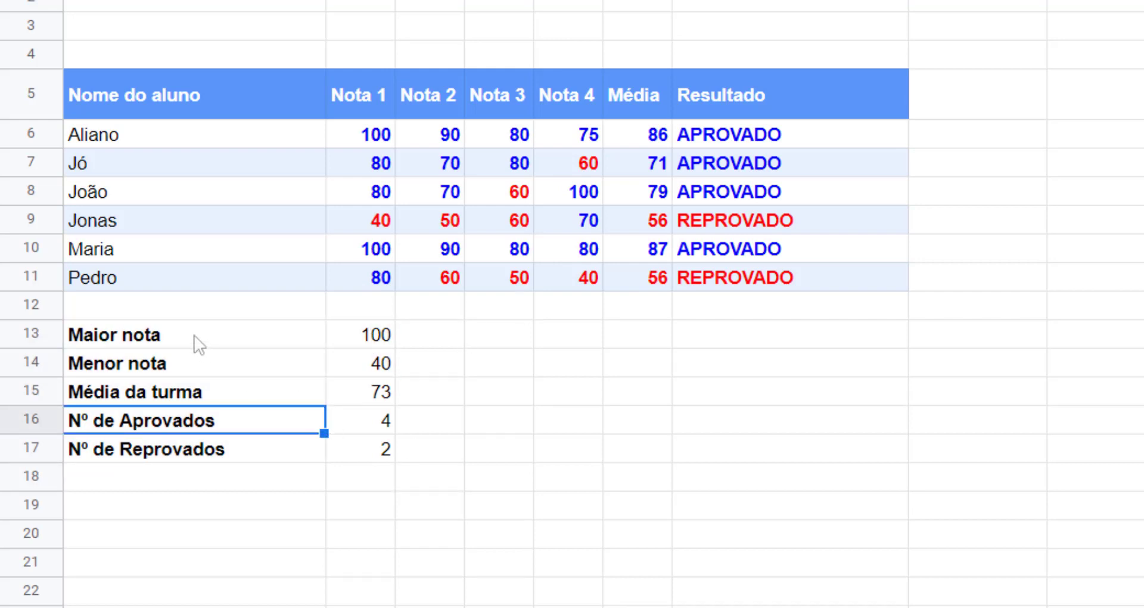
pyautogui.moveTo(268, 340); pyautogui.dragTo(376, 454)
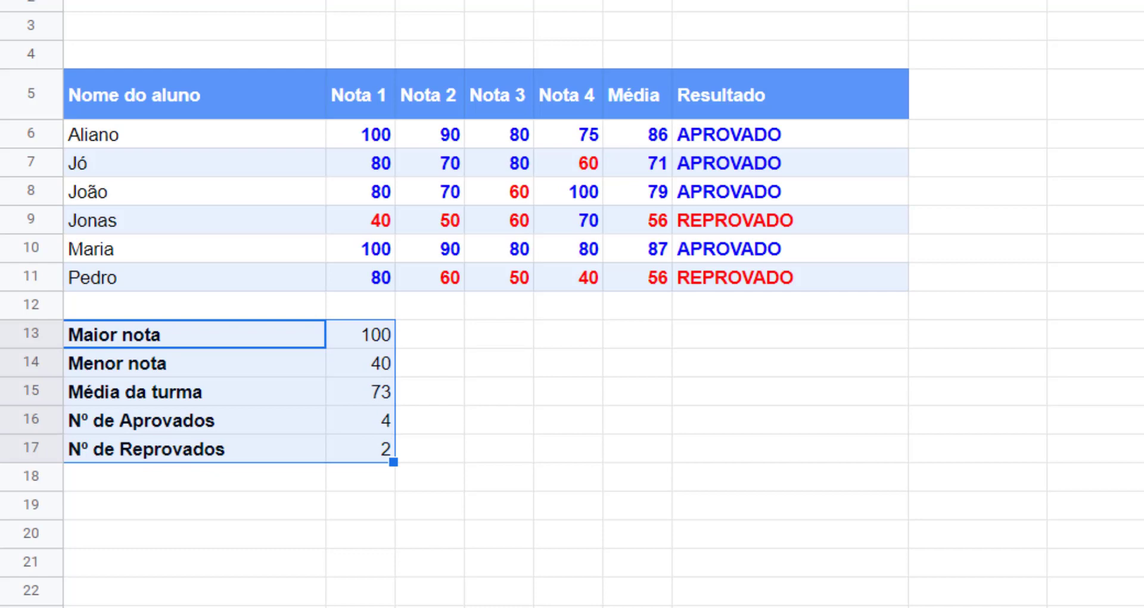
pyautogui.click(396, 1)
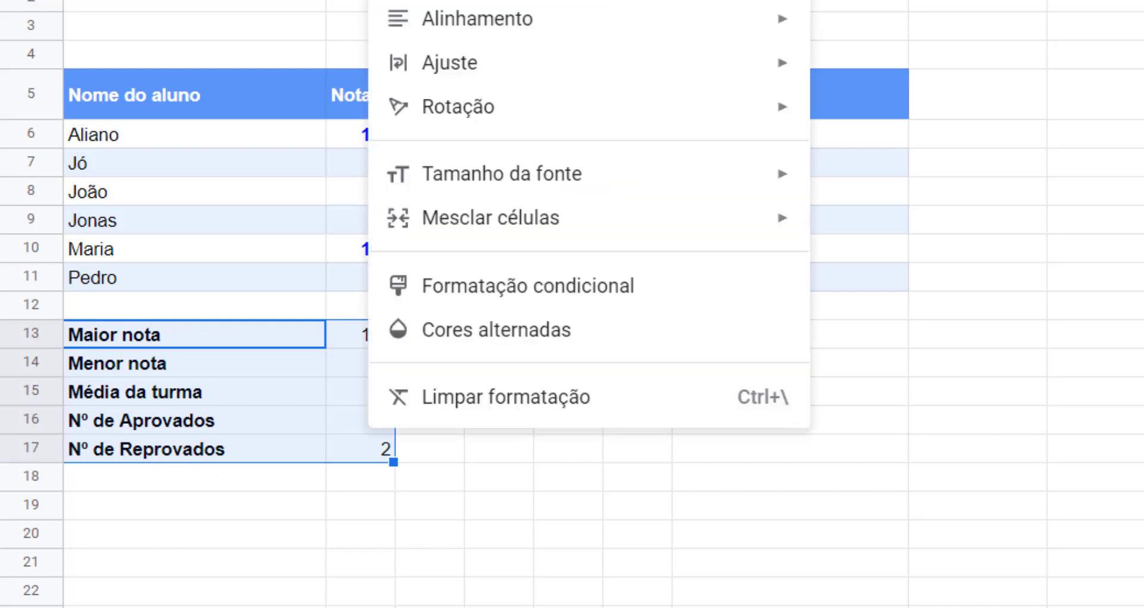
pyautogui.click(602, 332)
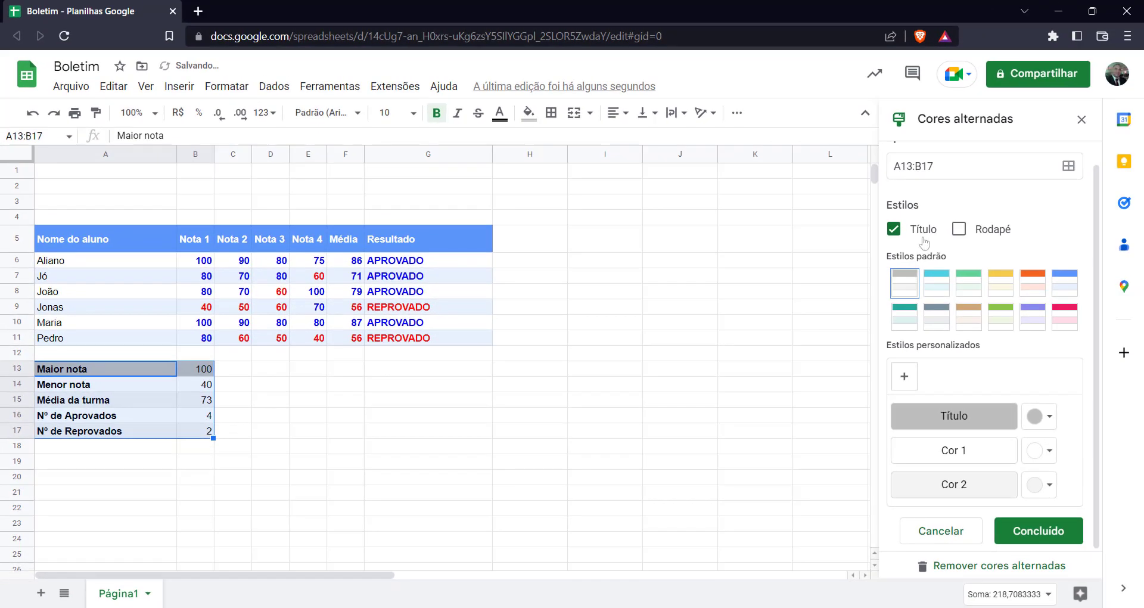
pyautogui.click(897, 232)
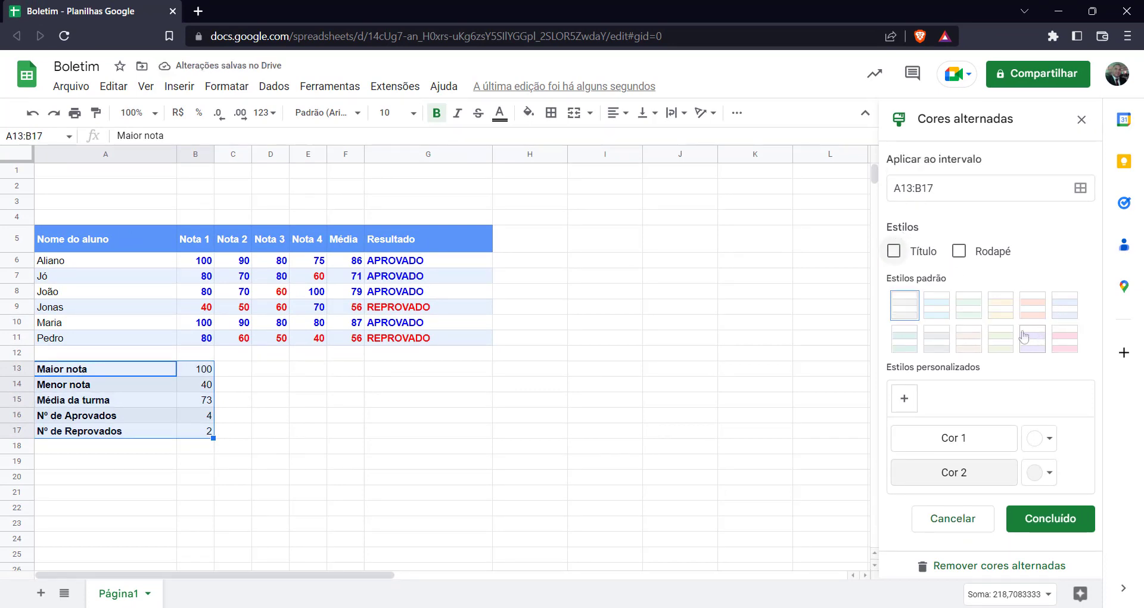
# - Try the teal, blue and light cyan default styles for the alternating colours of A13:B17
pyautogui.click(904, 343)
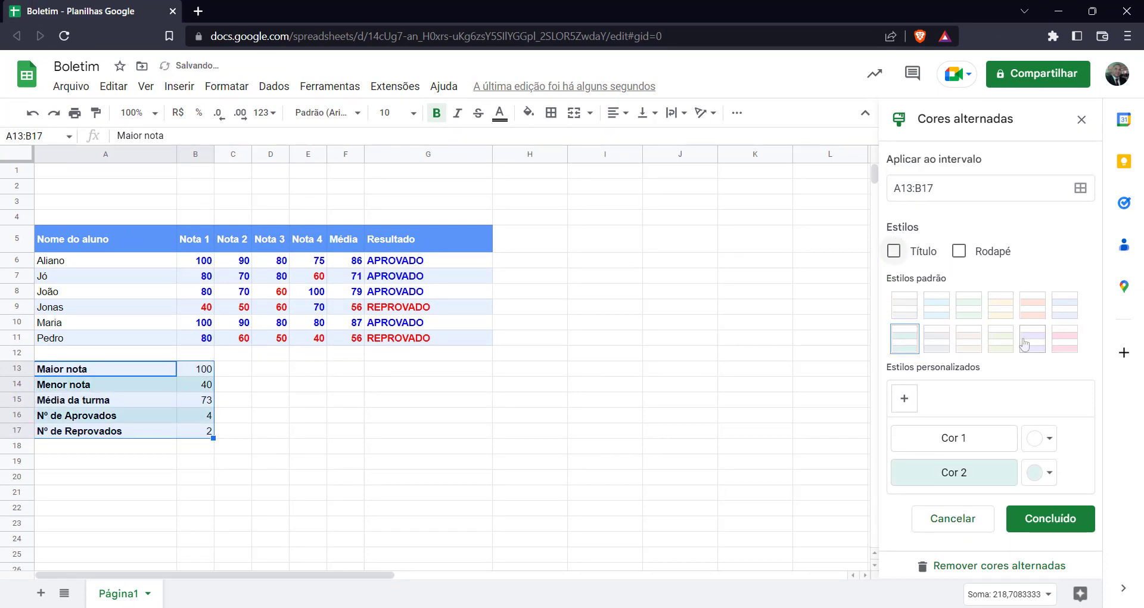
pyautogui.click(1031, 346)
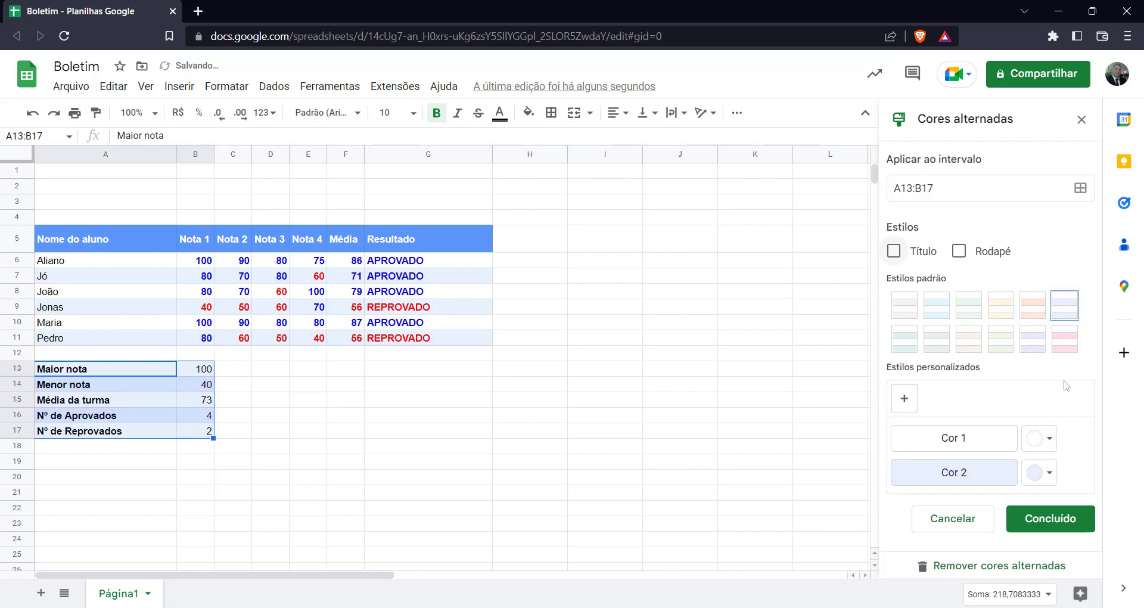
pyautogui.click(942, 310)
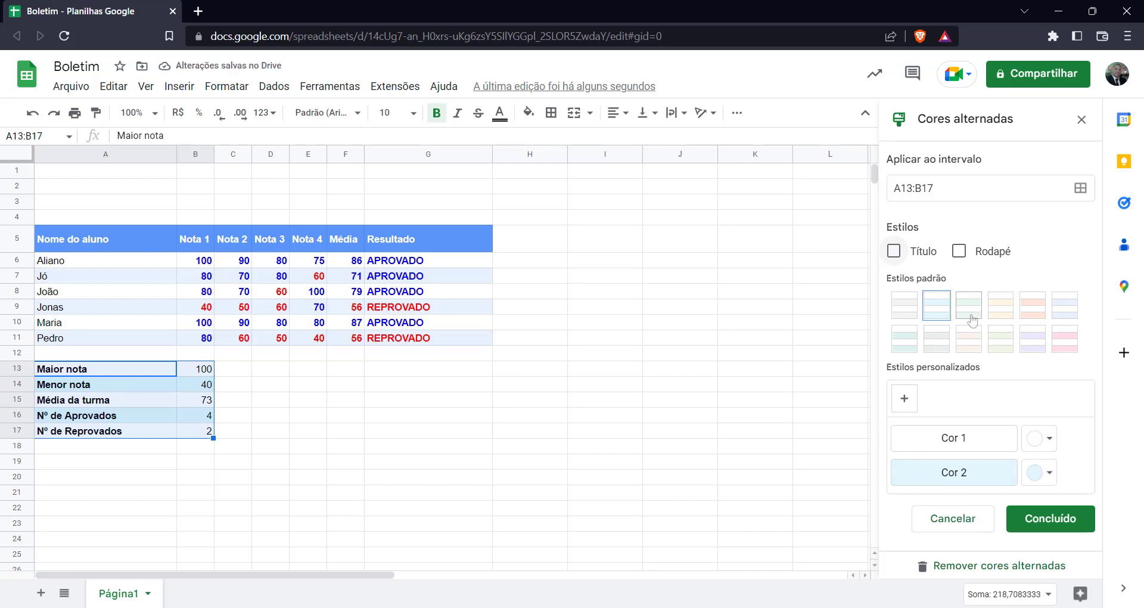
pyautogui.click(904, 338)
# - Set Cor 2 of the A13:B17 alternating colours to a custom light blue and finish the formatting
pyautogui.click(1040, 474)
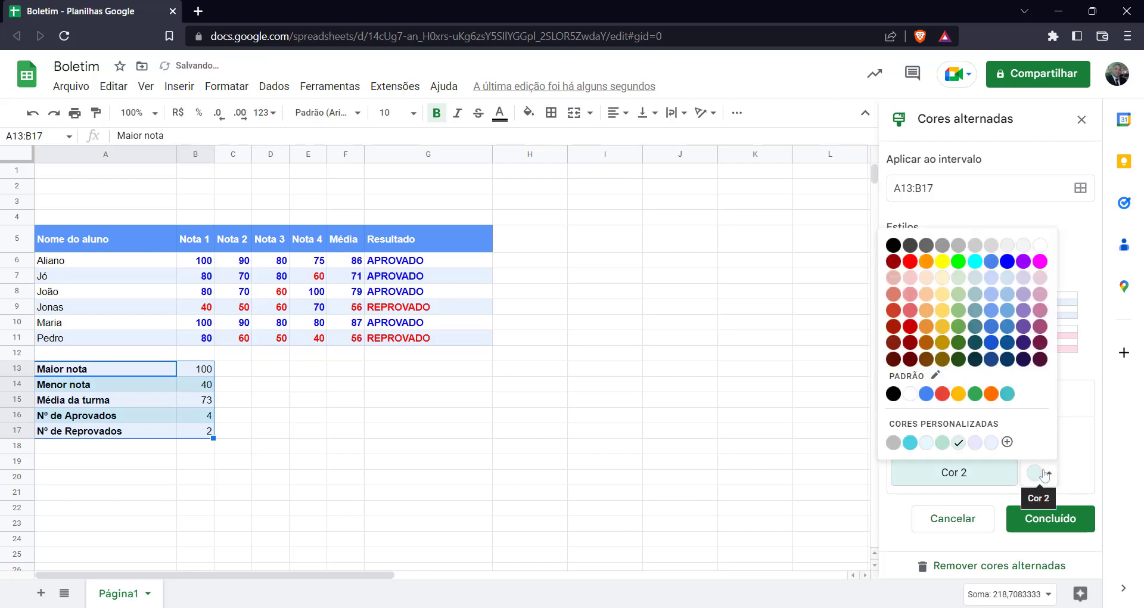
pyautogui.click(1007, 281)
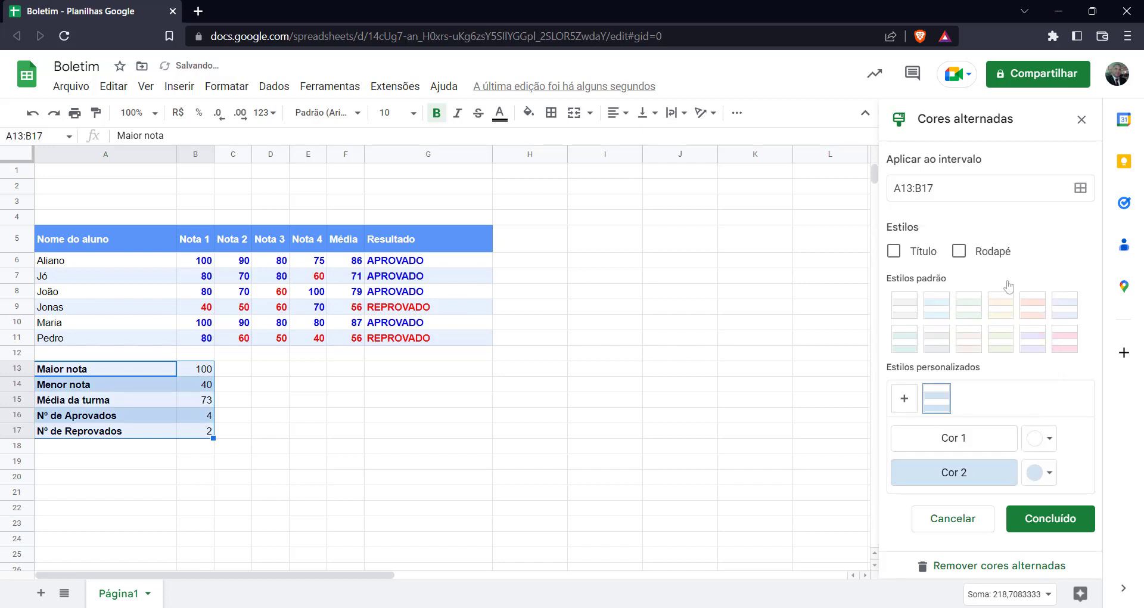
pyautogui.click(605, 337)
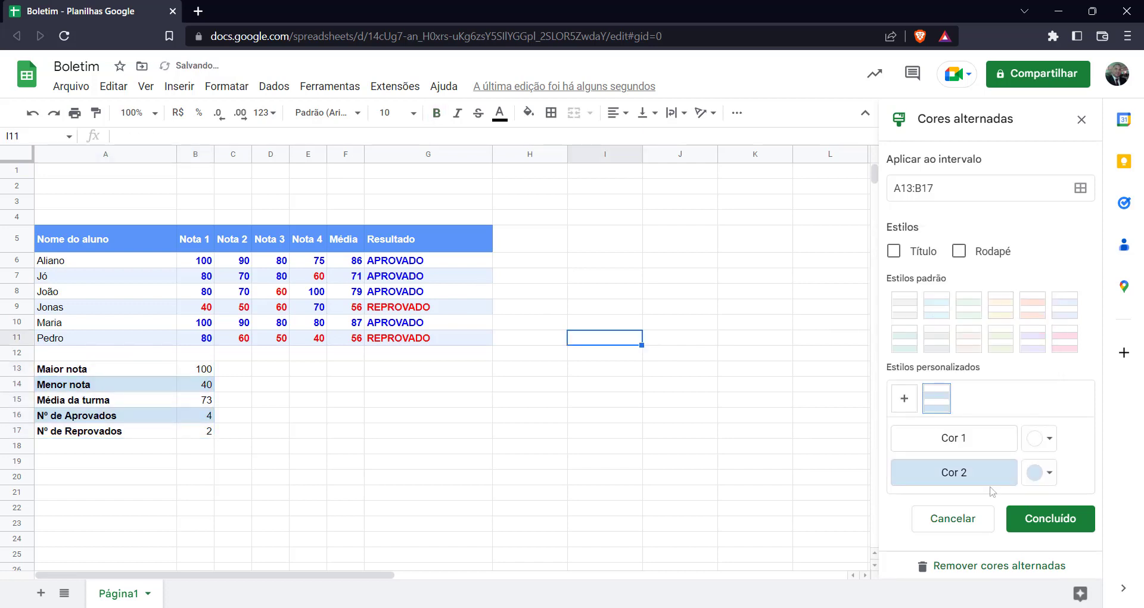
pyautogui.click(1050, 517)
pyautogui.click(655, 338)
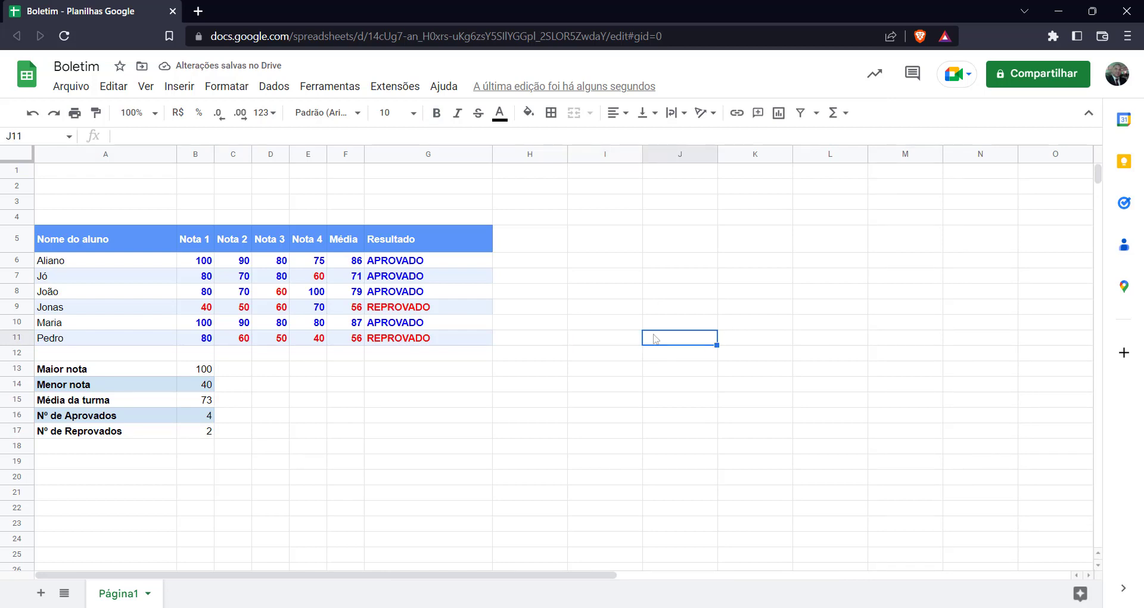